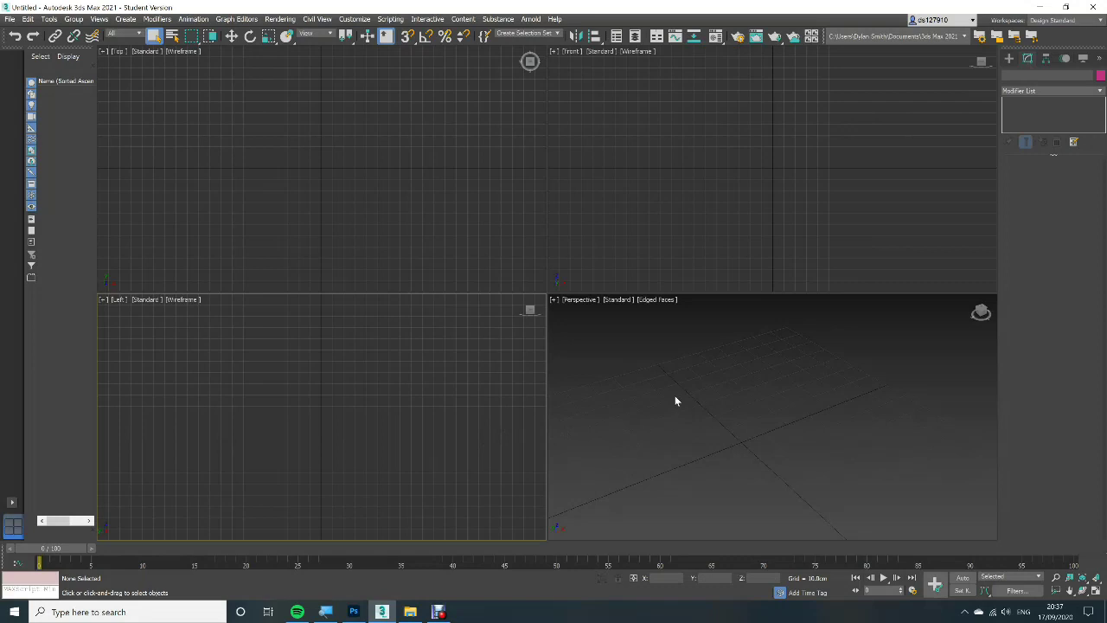
Step: Draw a gently curving three-point Line spline, Line001, across the Top viewport
key(super)
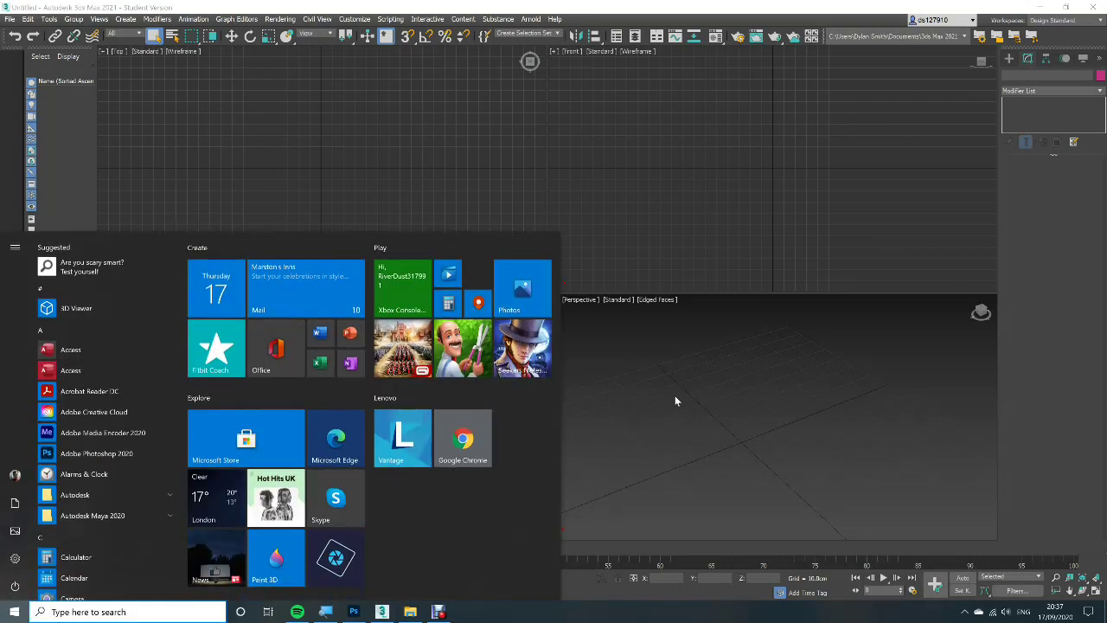
key(super)
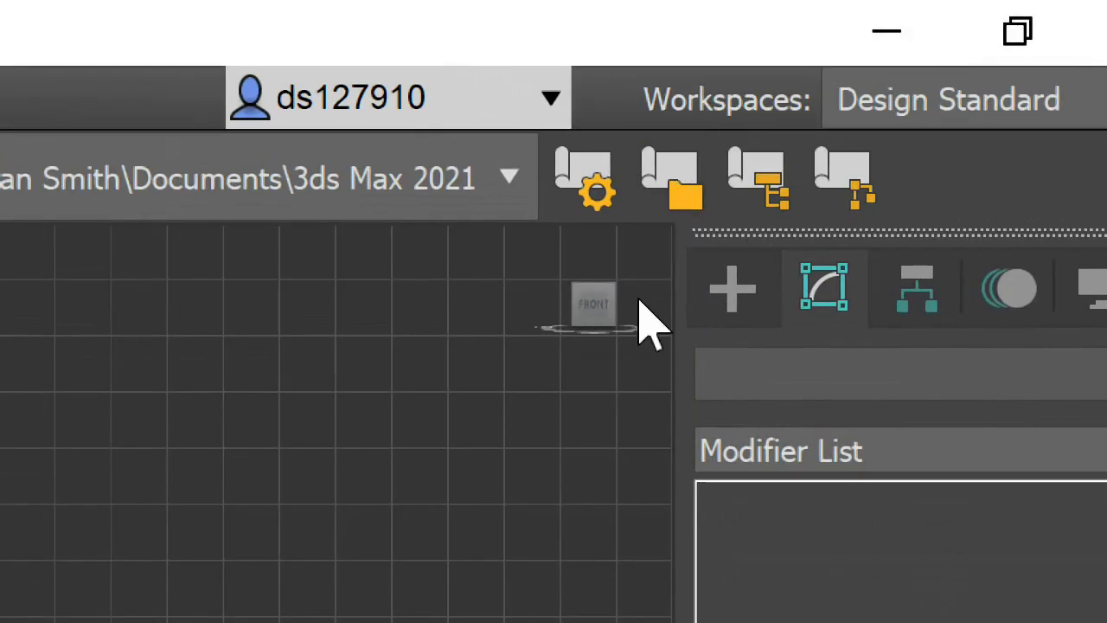
click(741, 289)
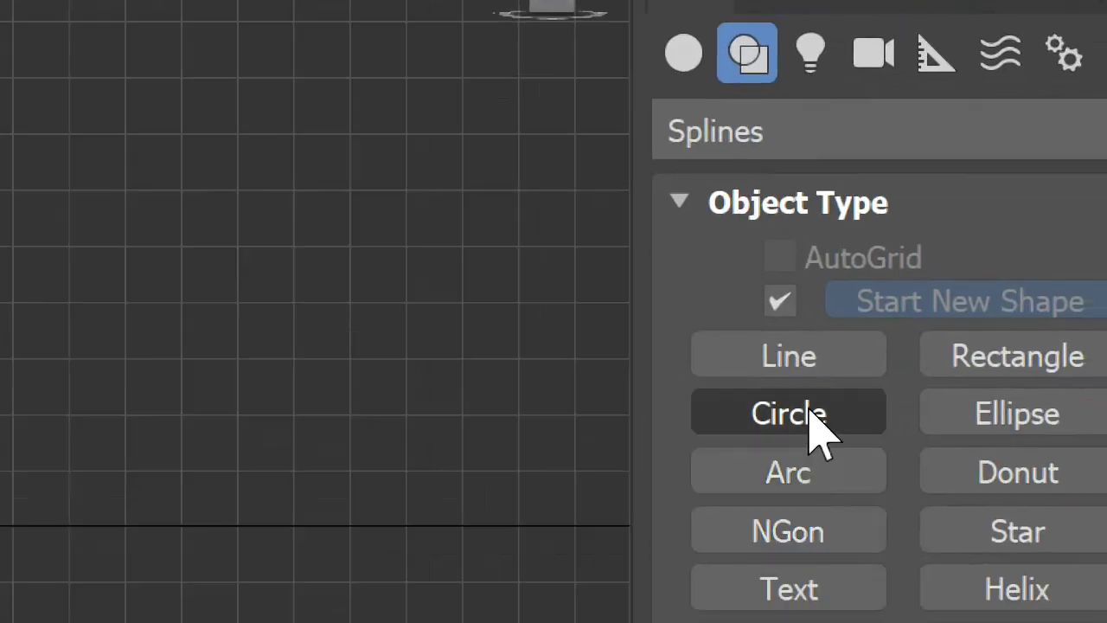
click(814, 357)
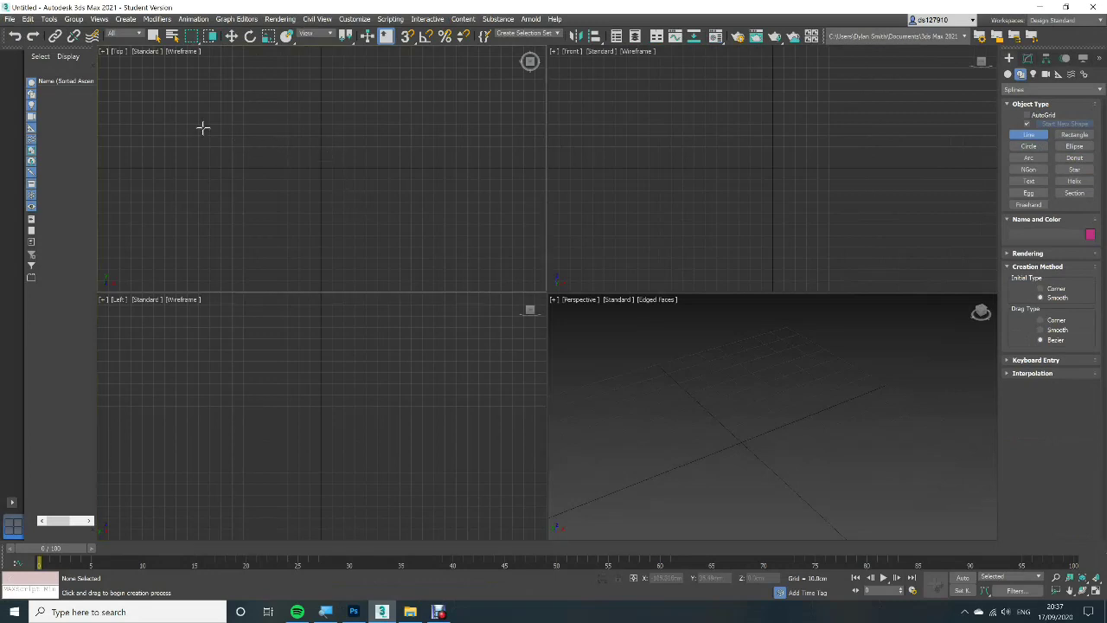
click(224, 154)
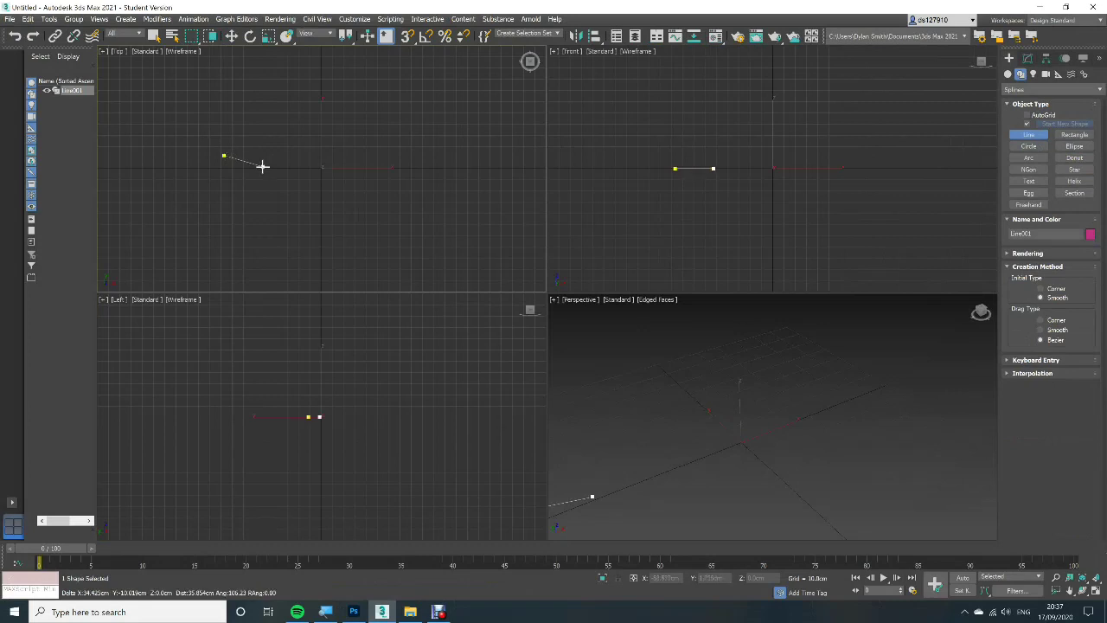
click(309, 143)
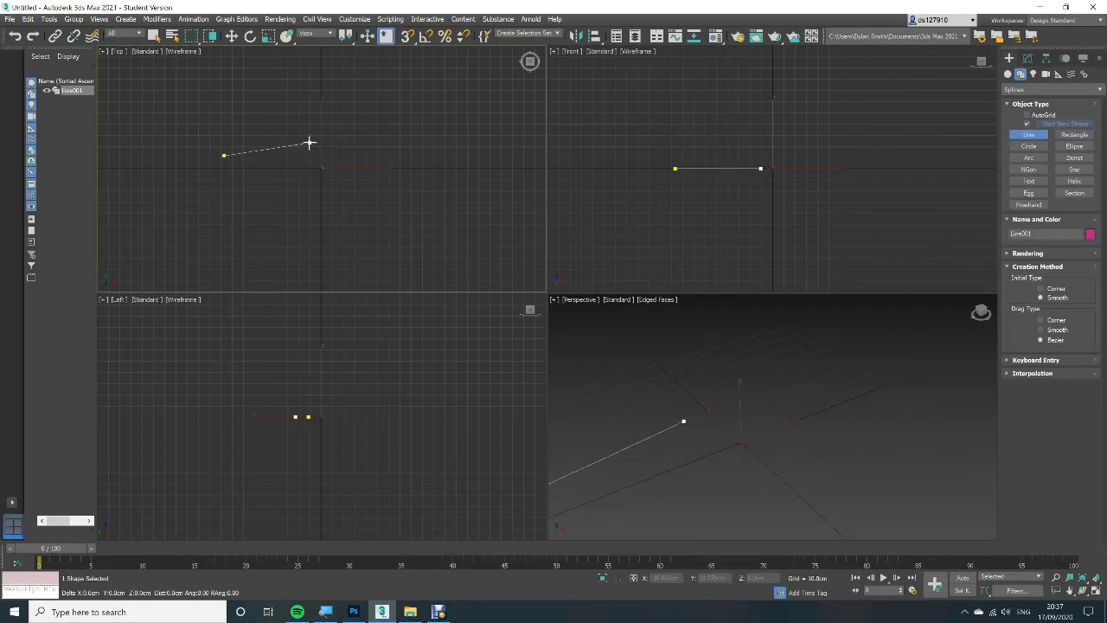
click(457, 161)
right_click(457, 161)
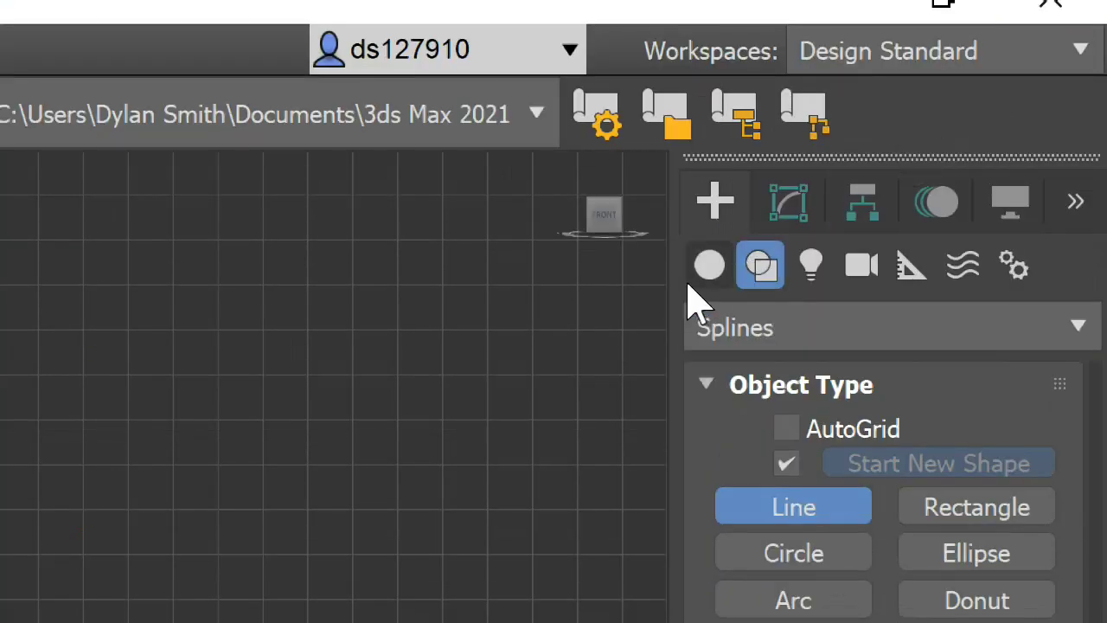
Step: Add a Sweep modifier to Line001 so it becomes a square-section bar
click(785, 197)
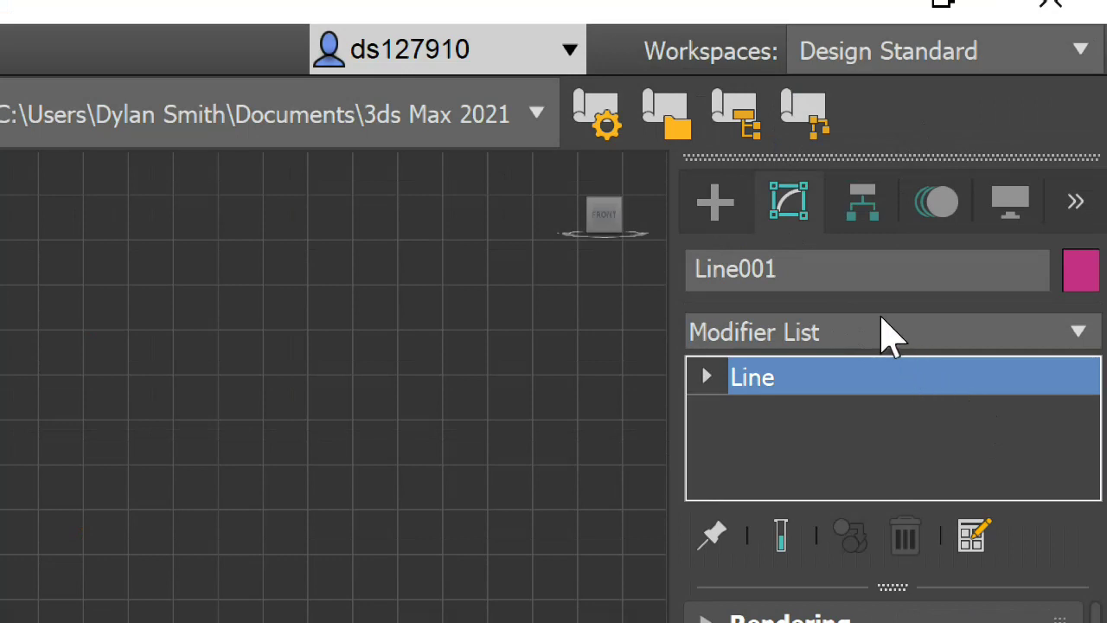
click(887, 333)
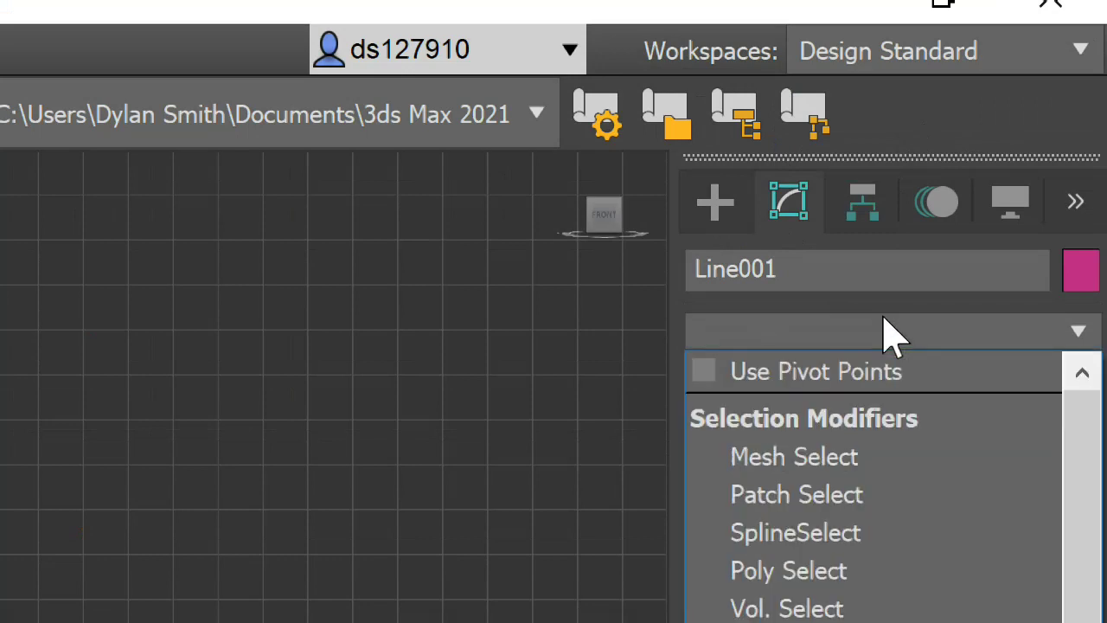
text(sw)
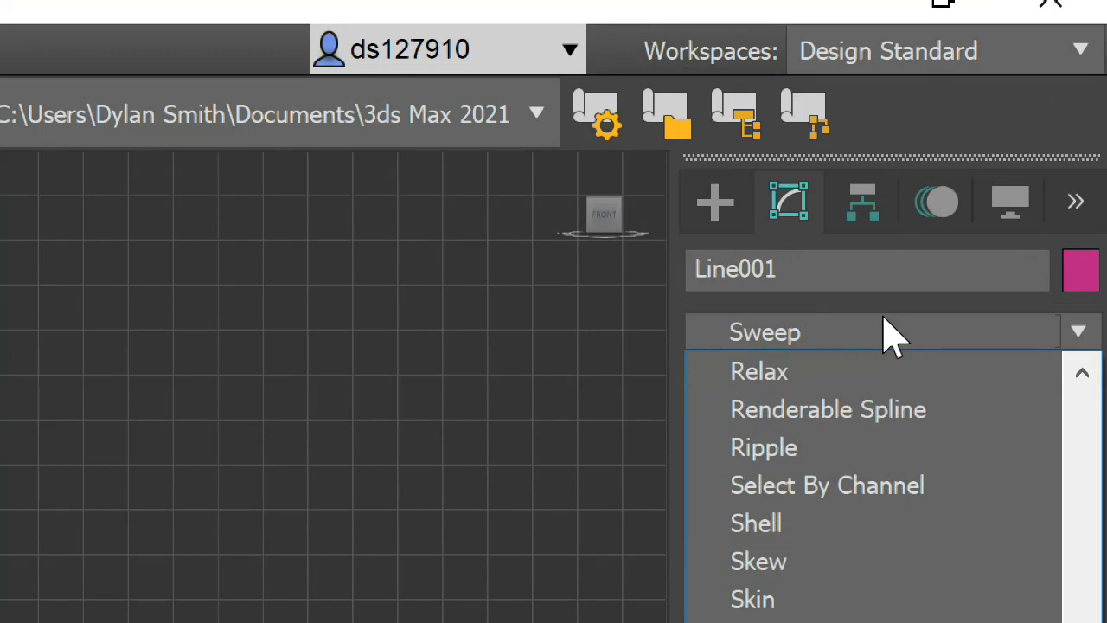
key(Return)
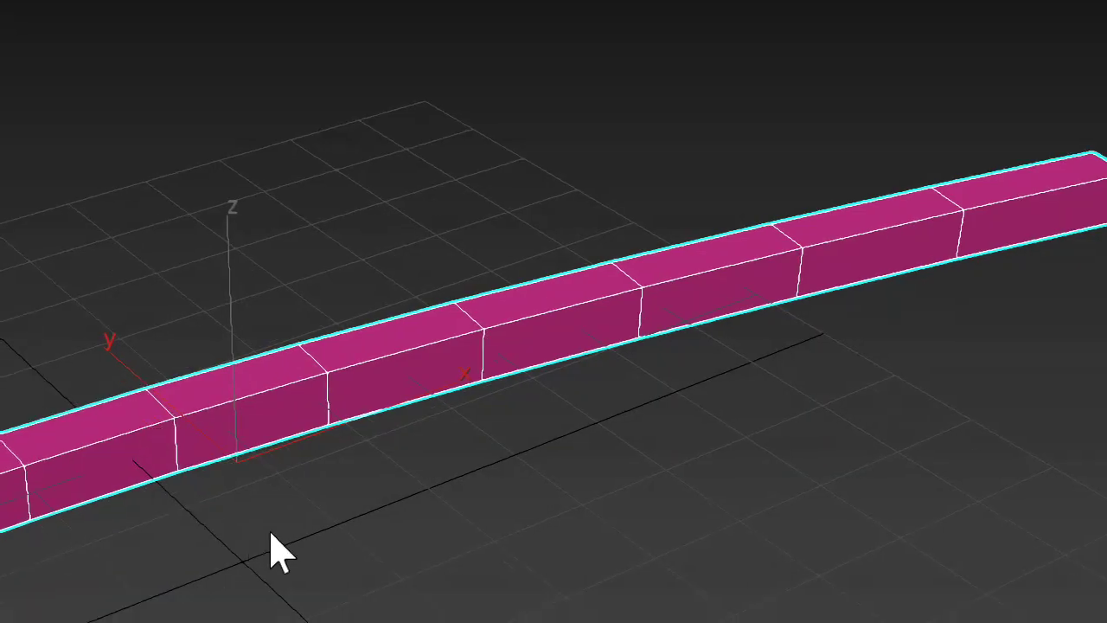
scroll(271, 534, down, 5)
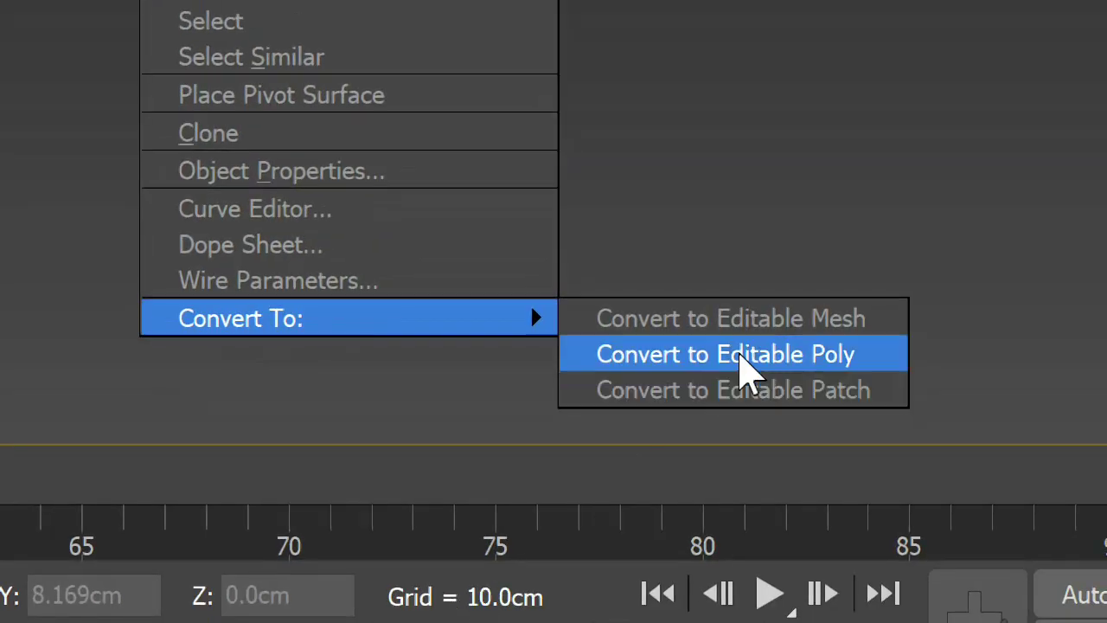
Step: Convert the bar to Editable Poly, delete its end face, and select the open border for moving
click(736, 355)
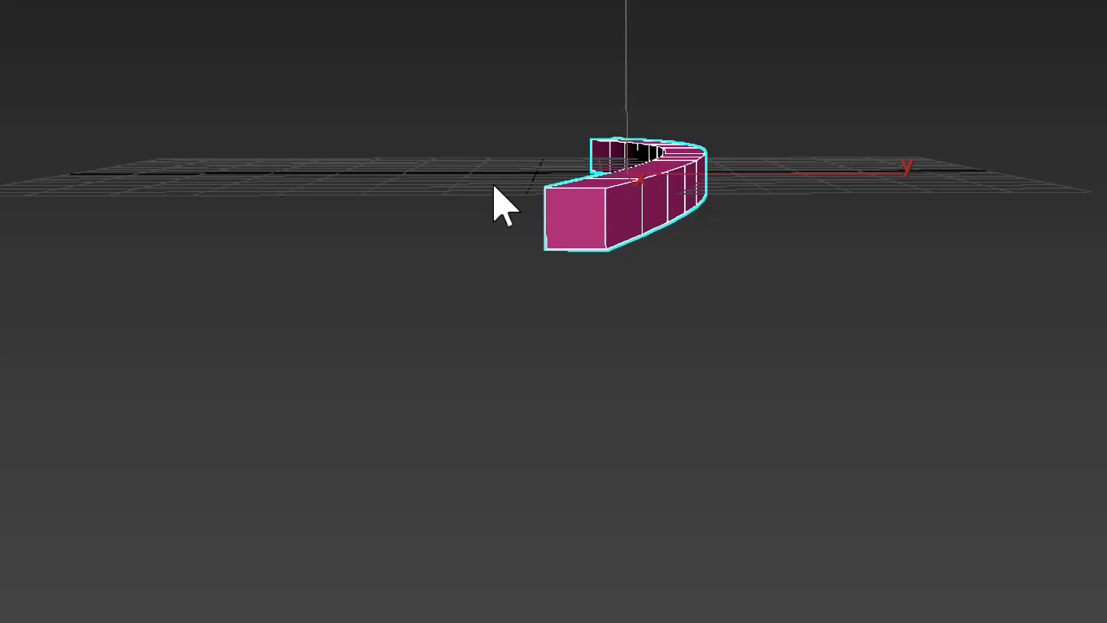
click(528, 202)
click(578, 206)
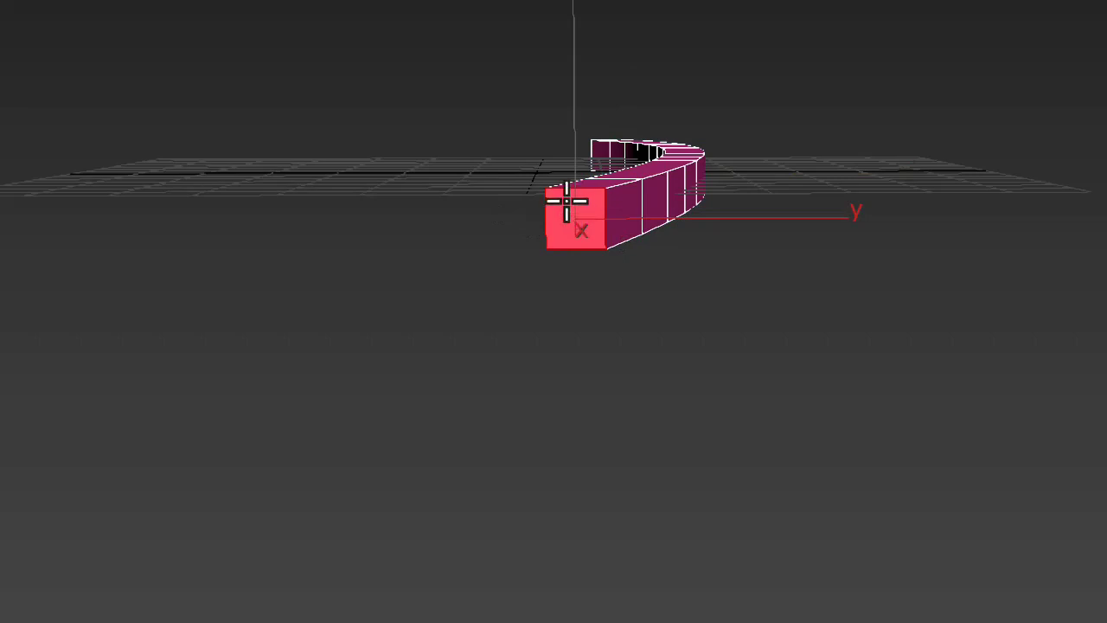
key(Delete)
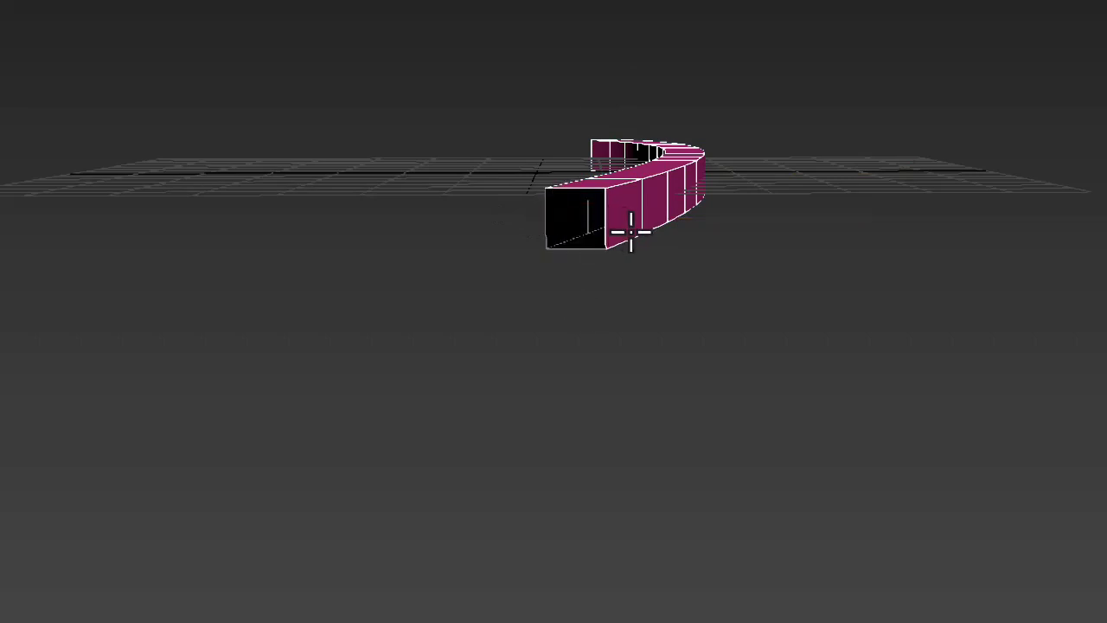
click(597, 189)
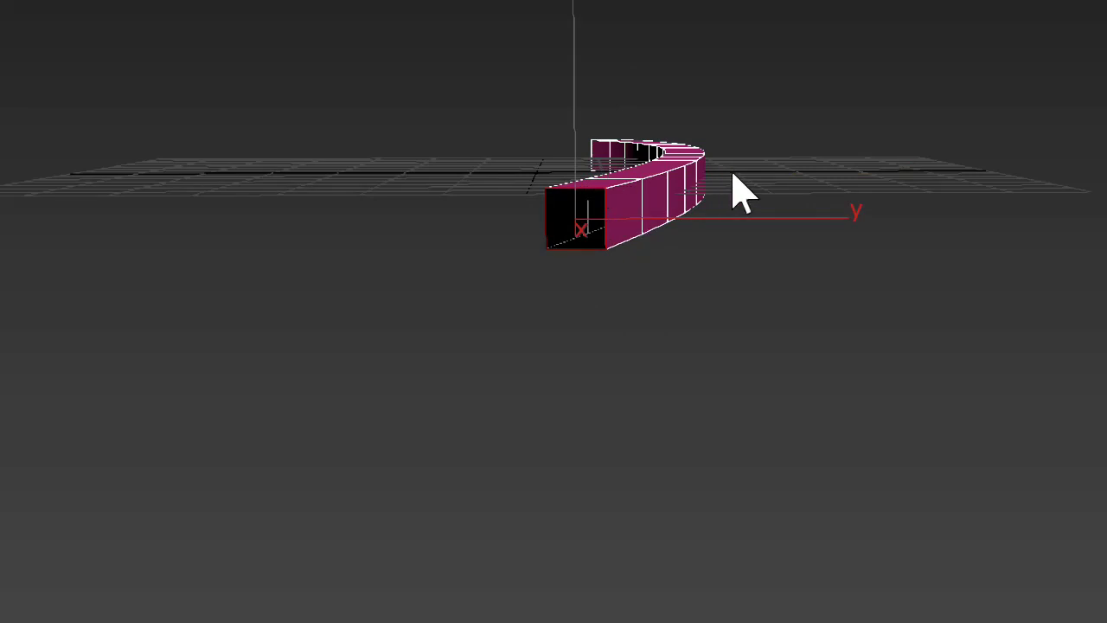
key(w)
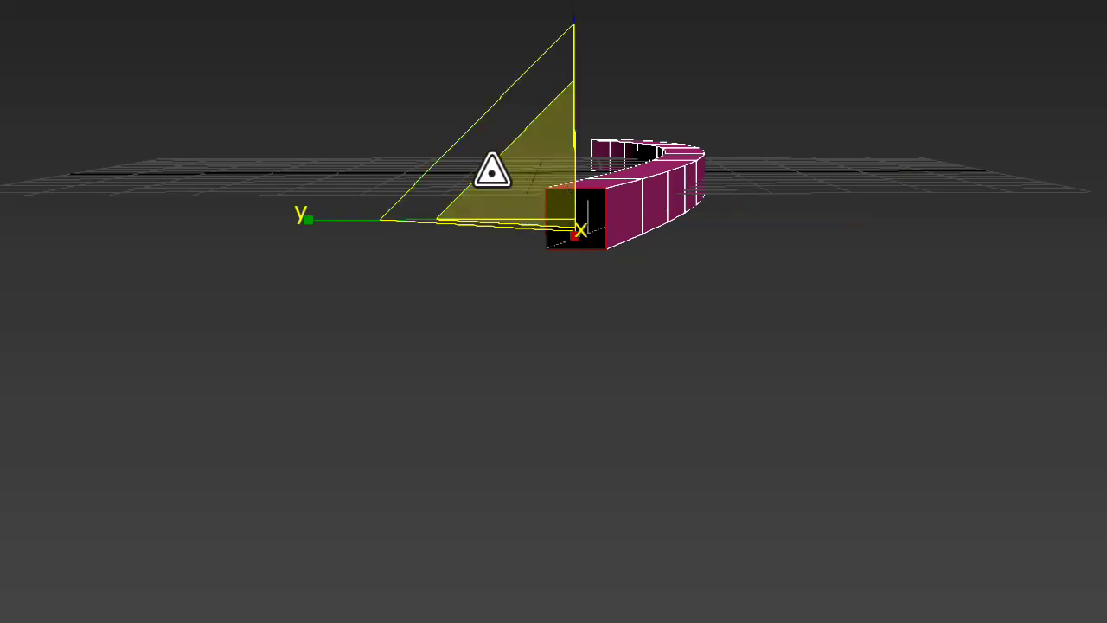
Step: Extrude the bar's open border into a scaled-up block and cap it as the axe head
alt+middle_drag(491, 170, 592, 256)
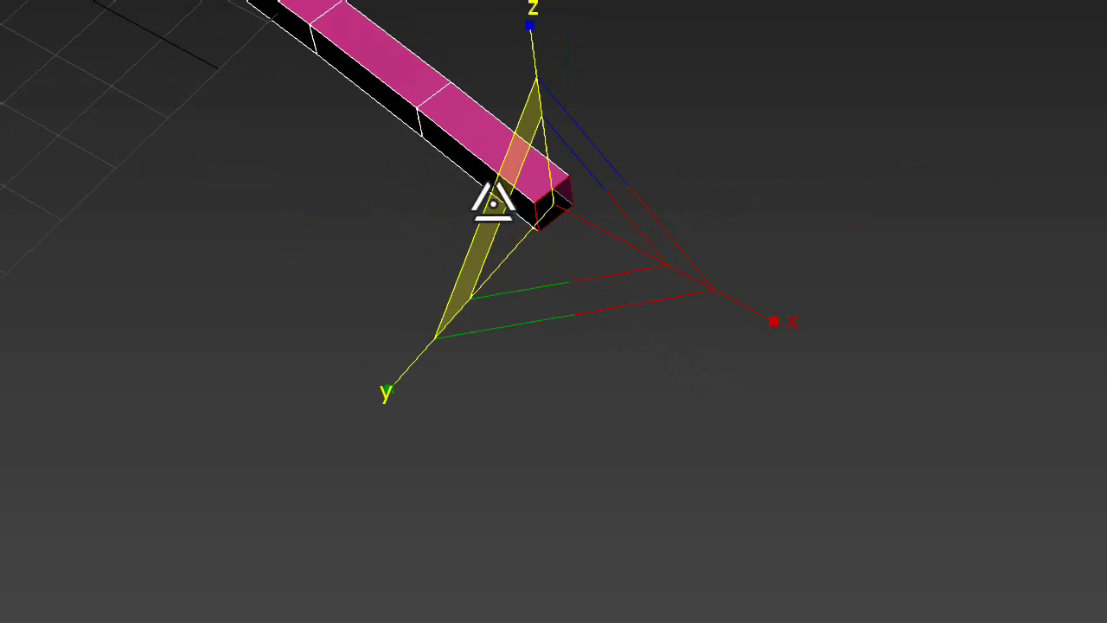
drag(447, 198, 256, 82)
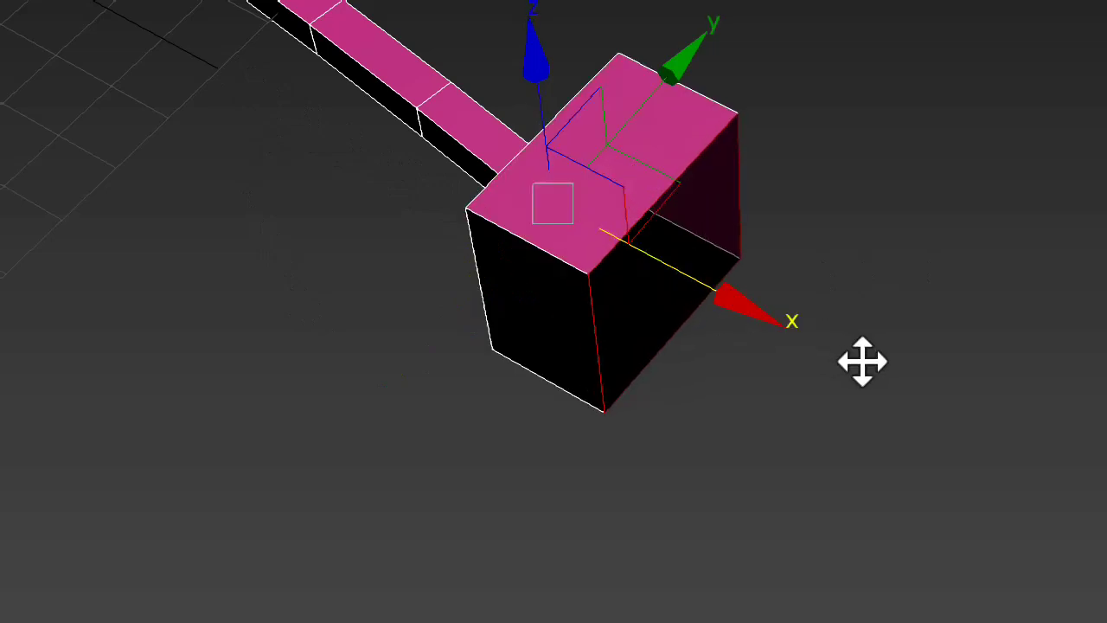
mouse_move(862, 362)
mouse_down()
mouse_move(1021, 402)
mouse_move(931, 393)
mouse_up()
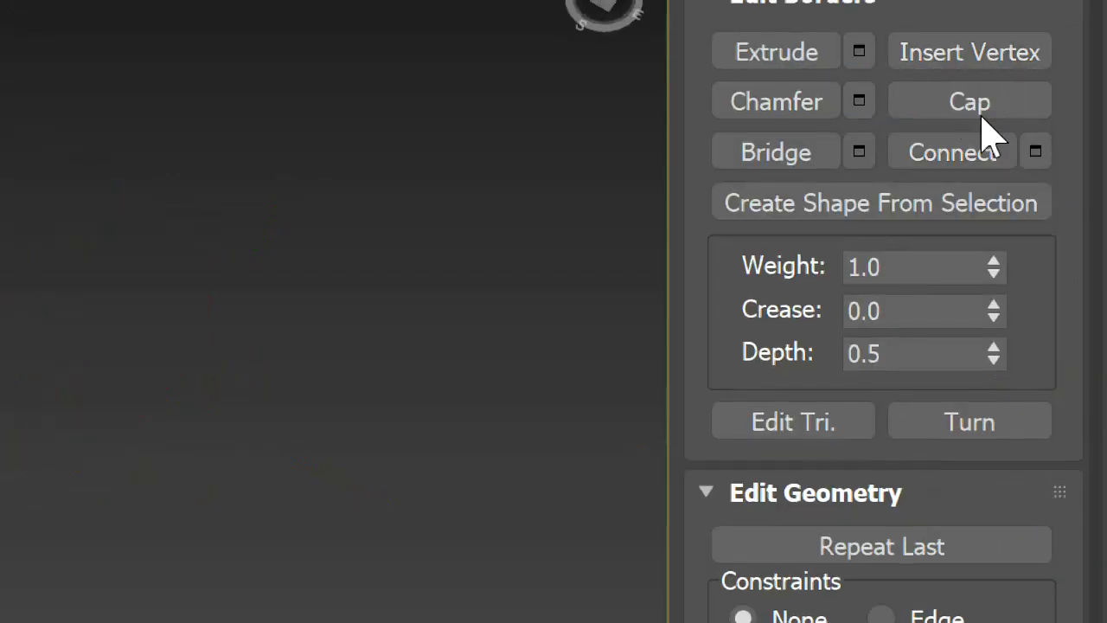
click(981, 119)
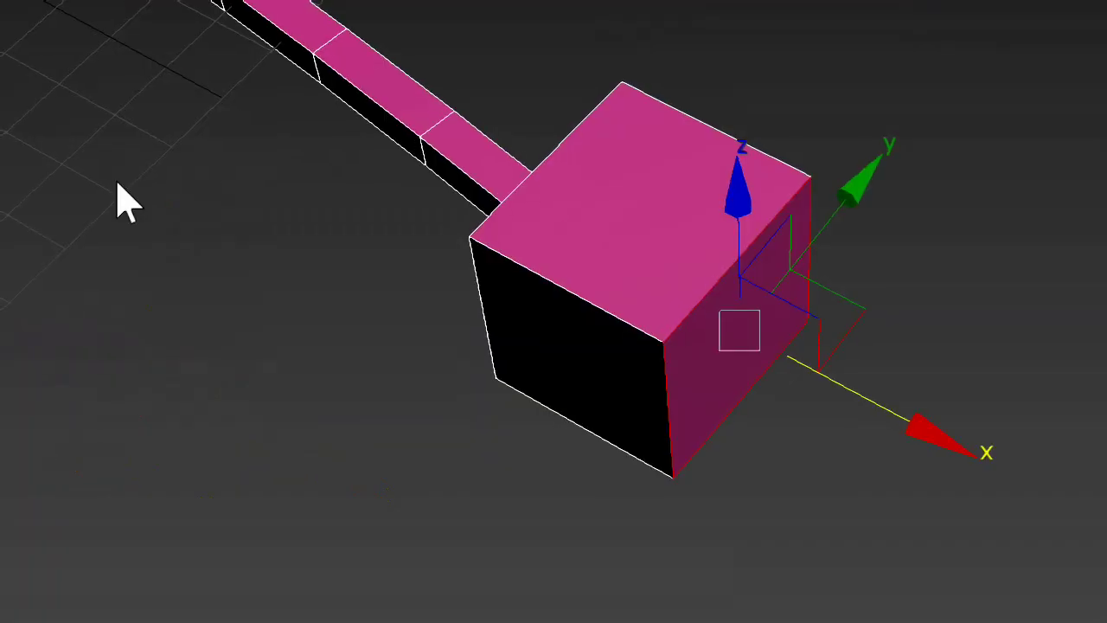
click(125, 203)
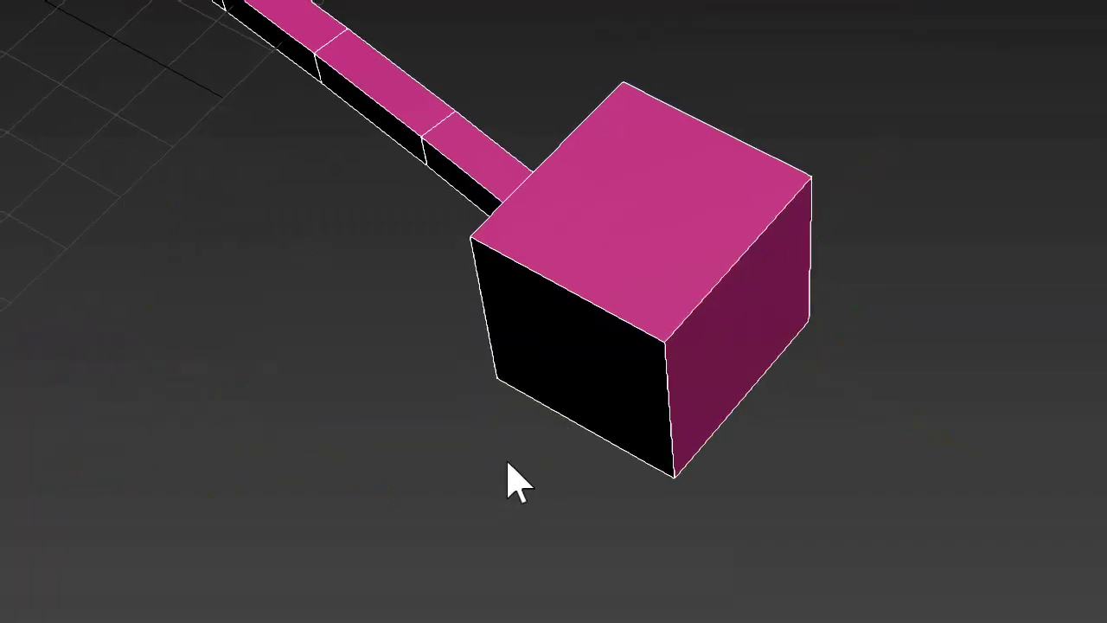
scroll(506, 477, up, 10)
Step: Frame the axe head block side-on with the Move tool active
scroll(546, 417, down, 6)
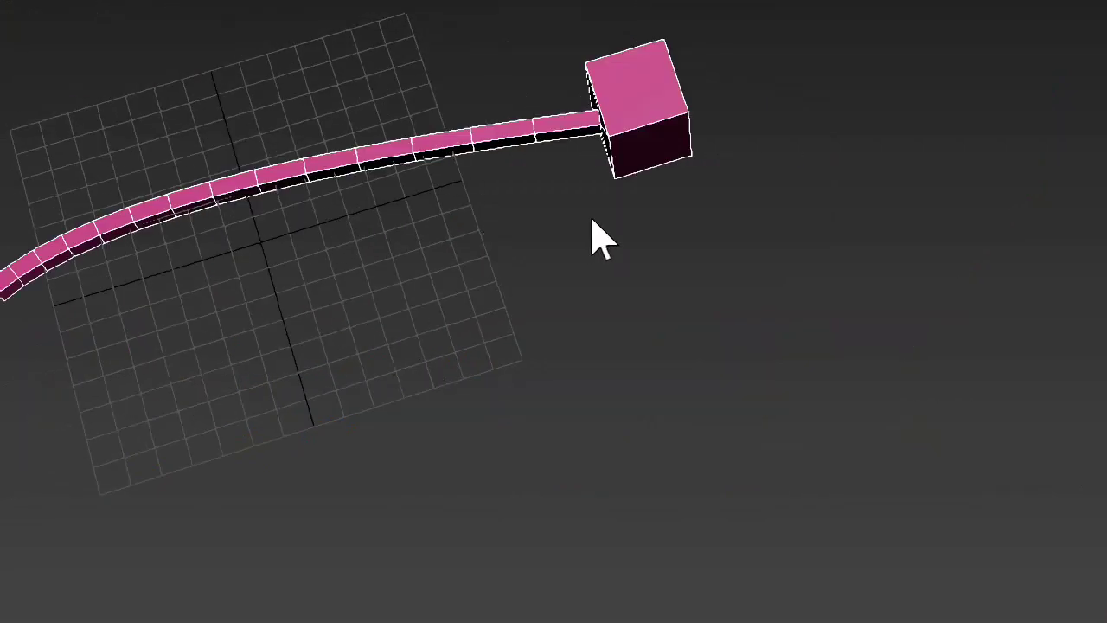
middle_drag(620, 249, 501, 240)
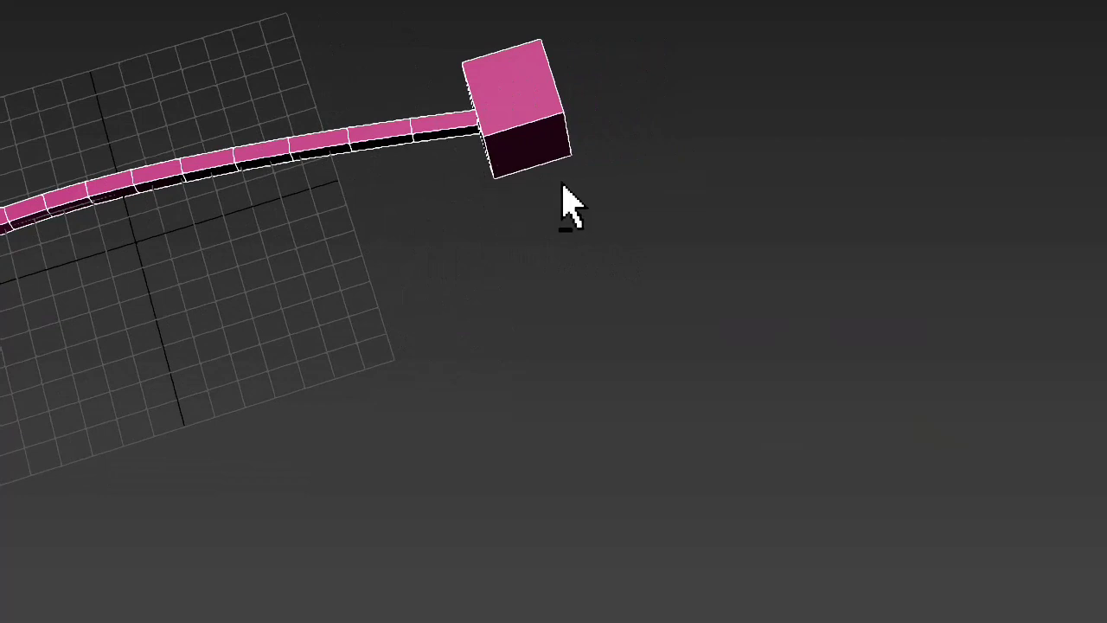
alt+middle_drag(566, 203, 539, 101)
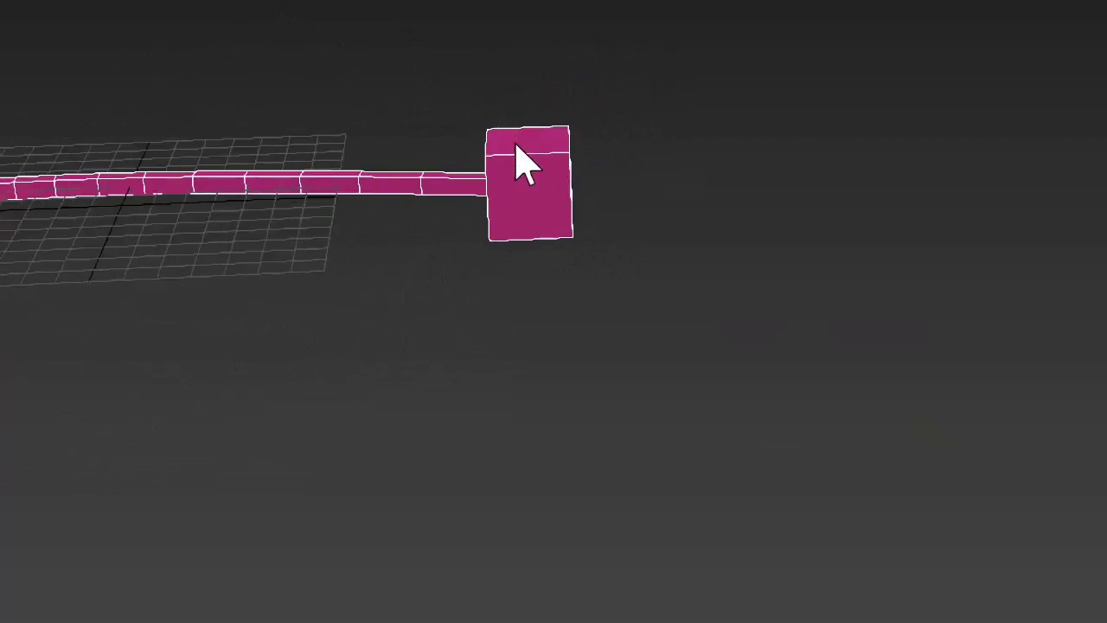
scroll(529, 164, up, 2)
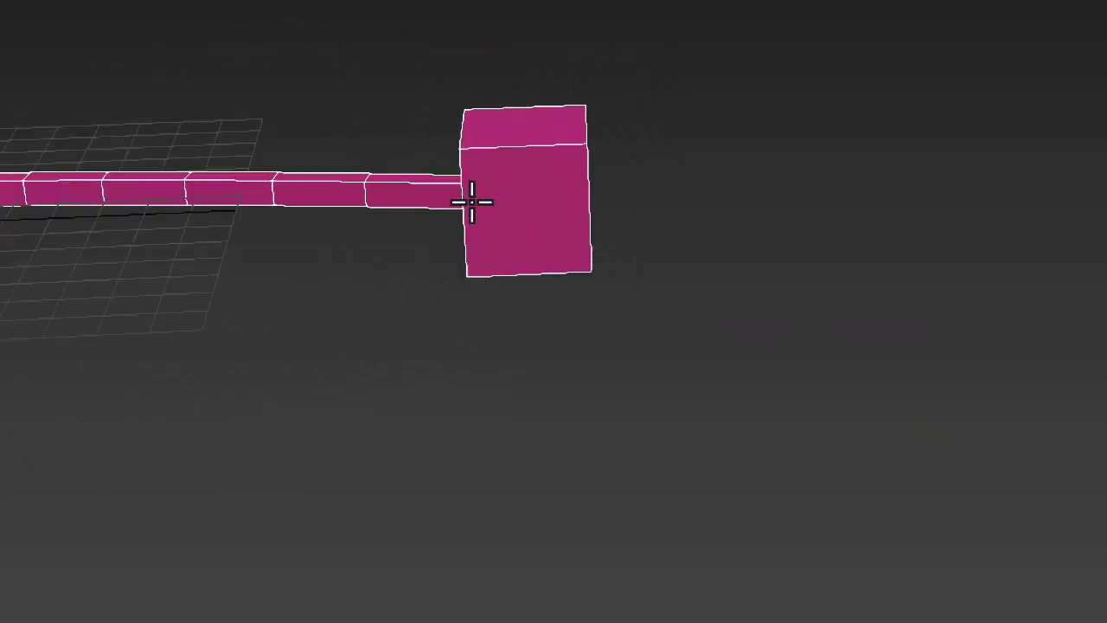
scroll(470, 203, up, 2)
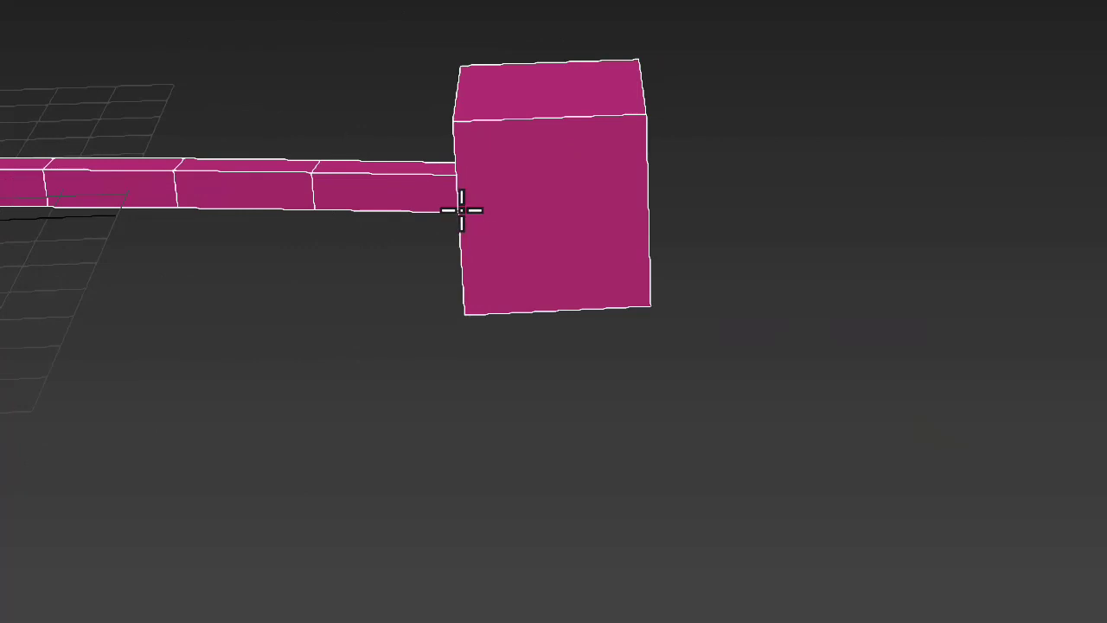
key(w)
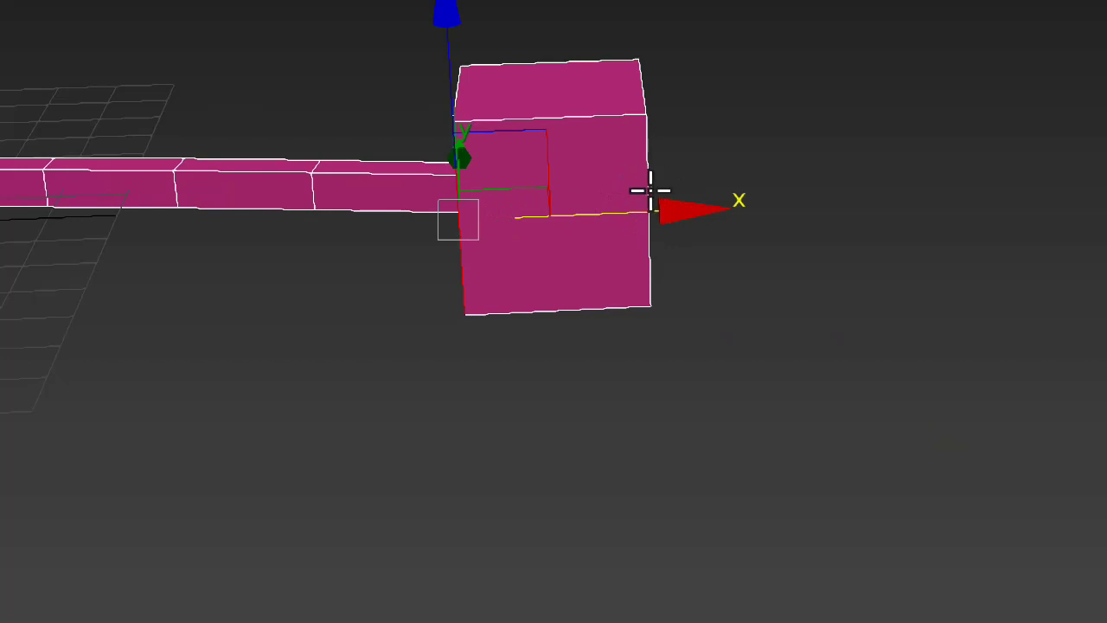
Step: Select the head block's outer face with movement restricted to the X axis
click(670, 256)
click(647, 235)
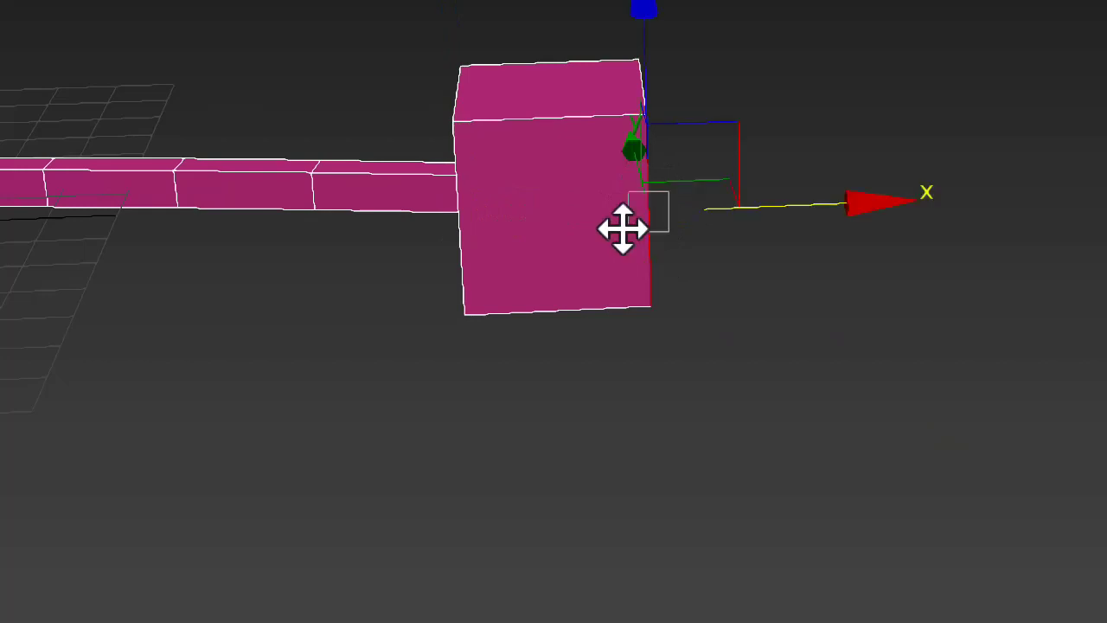
key(F5)
click(452, 212)
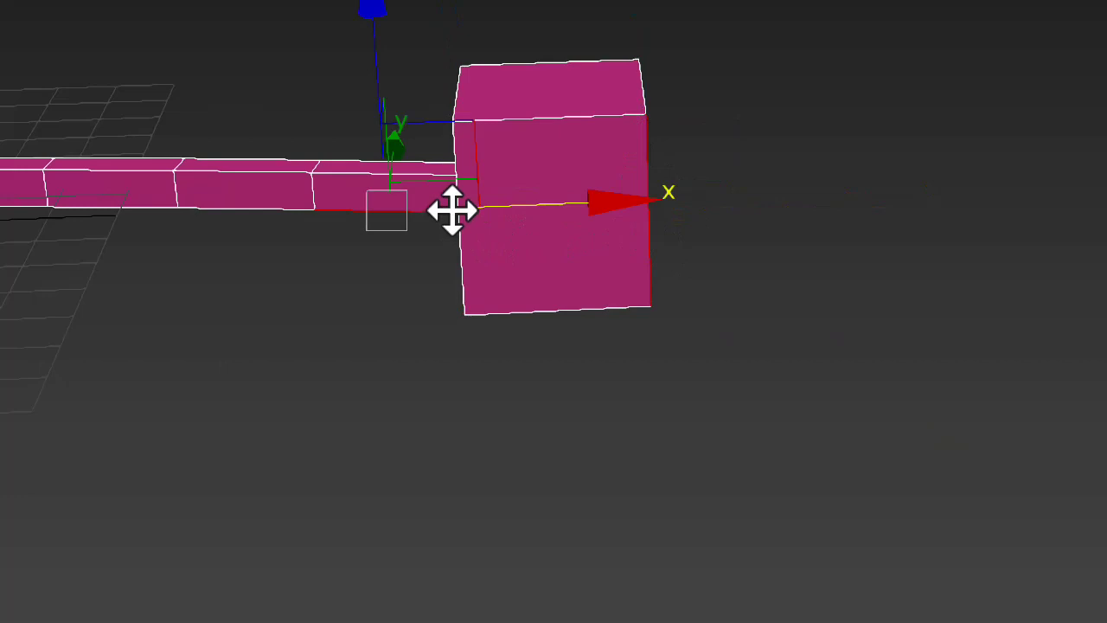
key(ctrl+z)
click(455, 215)
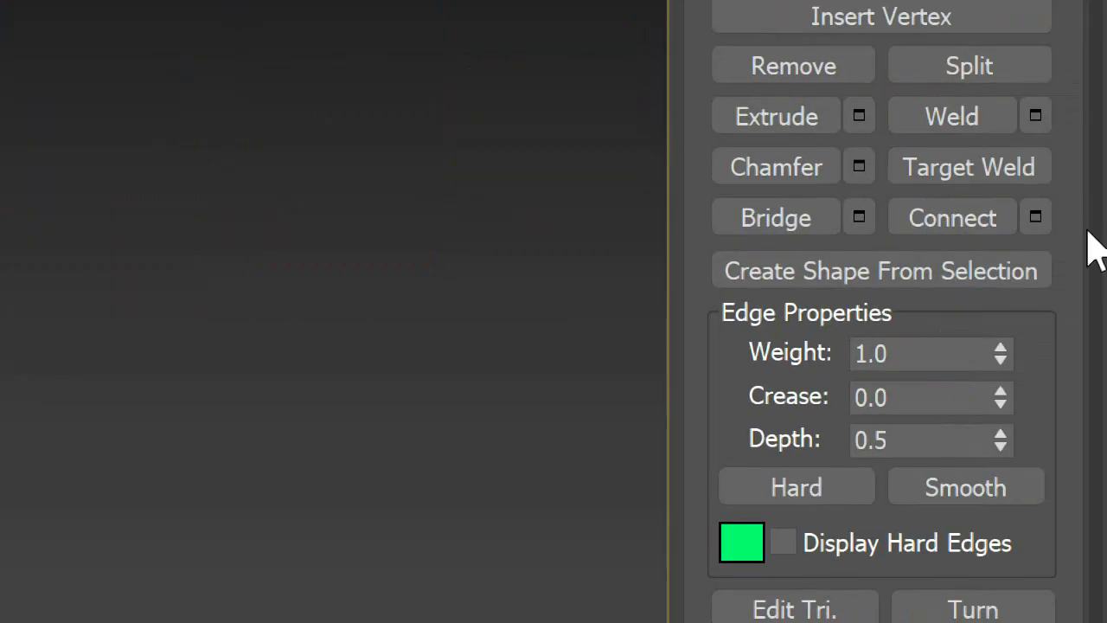
Step: Try connecting the selected edges with two loops, then undo and change the edge selection
click(1036, 217)
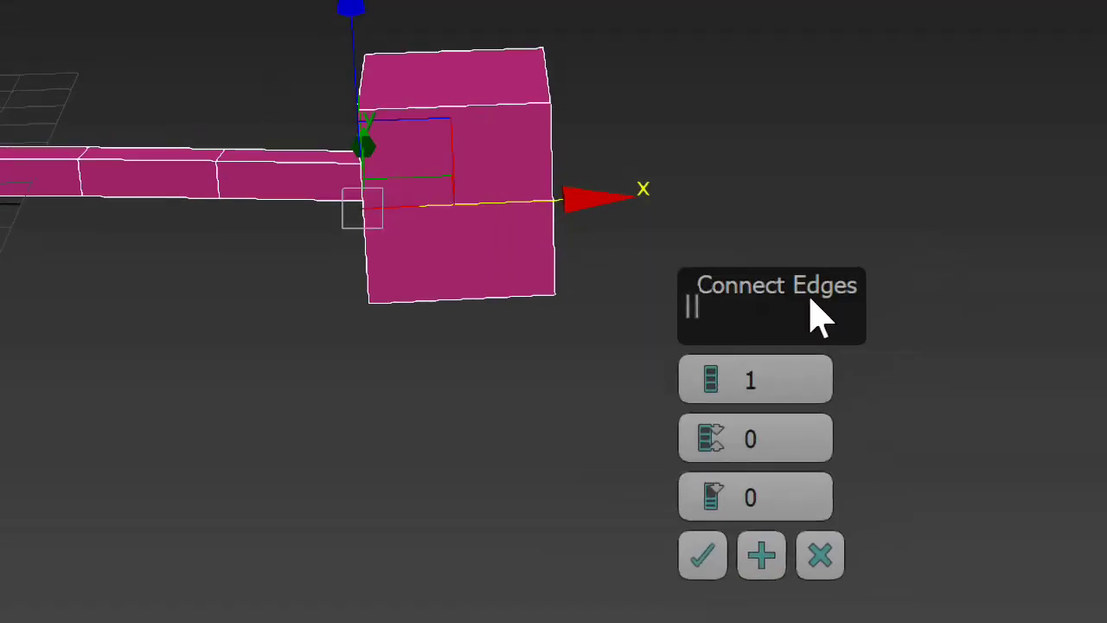
drag(734, 295, 631, 229)
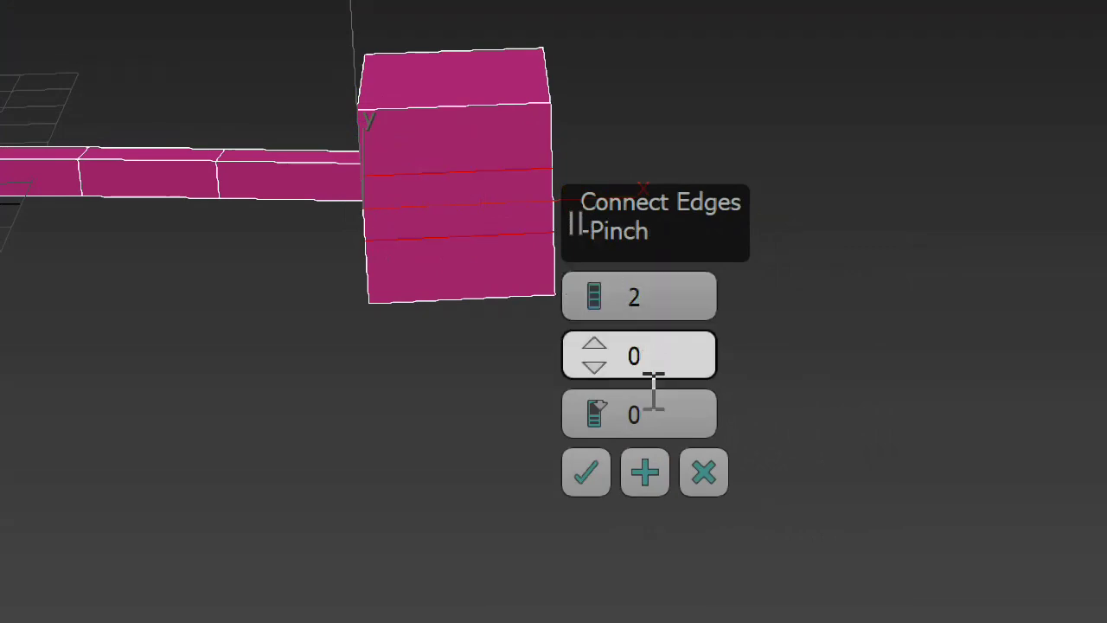
click(586, 475)
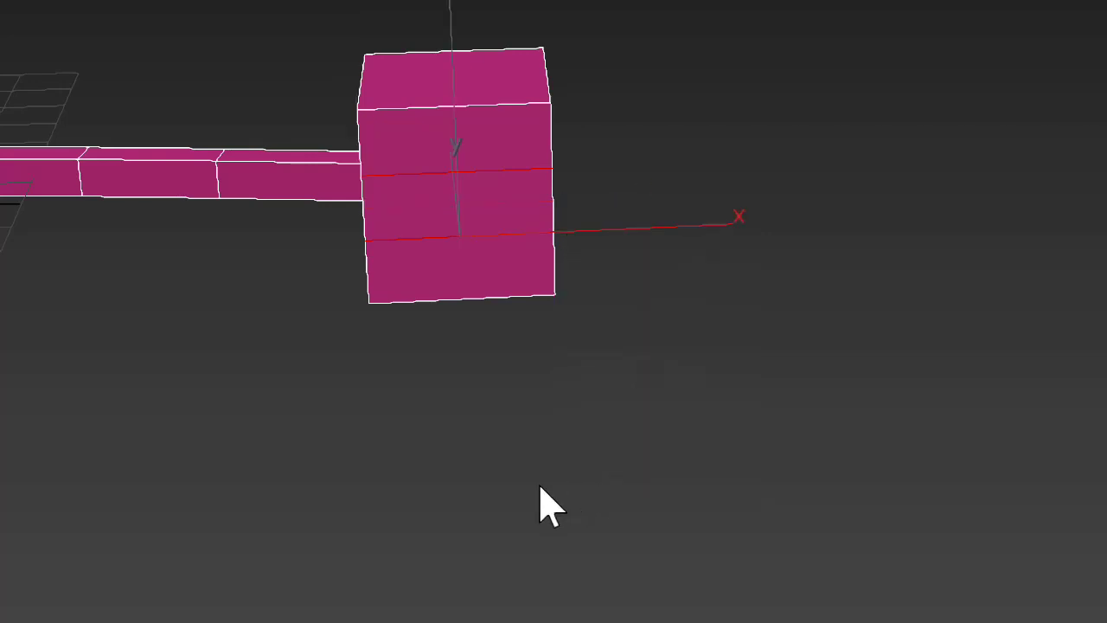
click(493, 455)
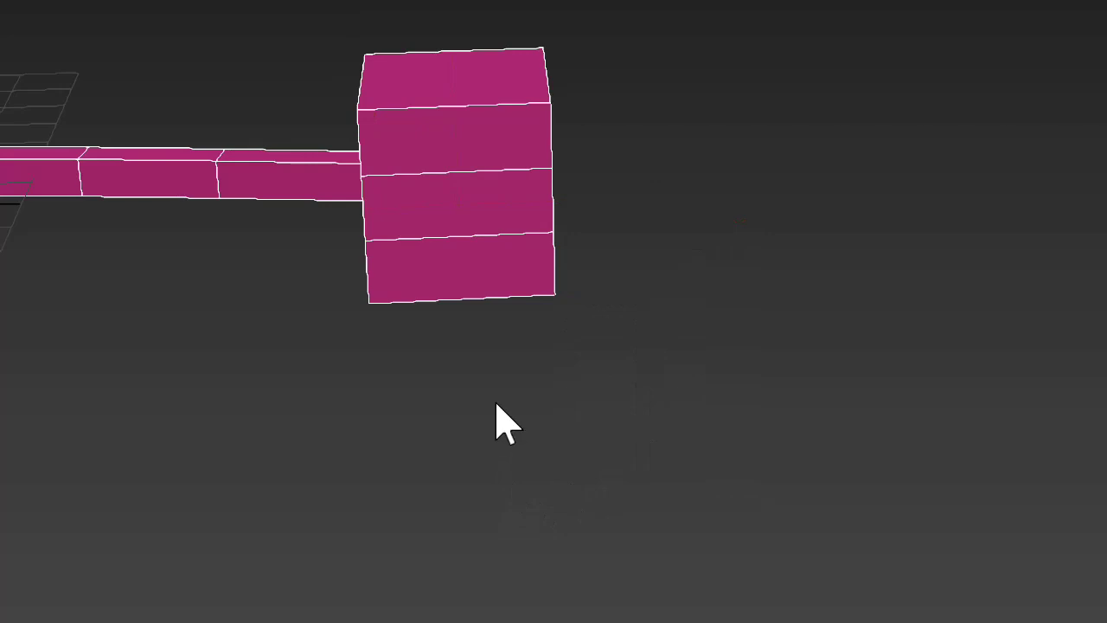
key(ctrl+z)
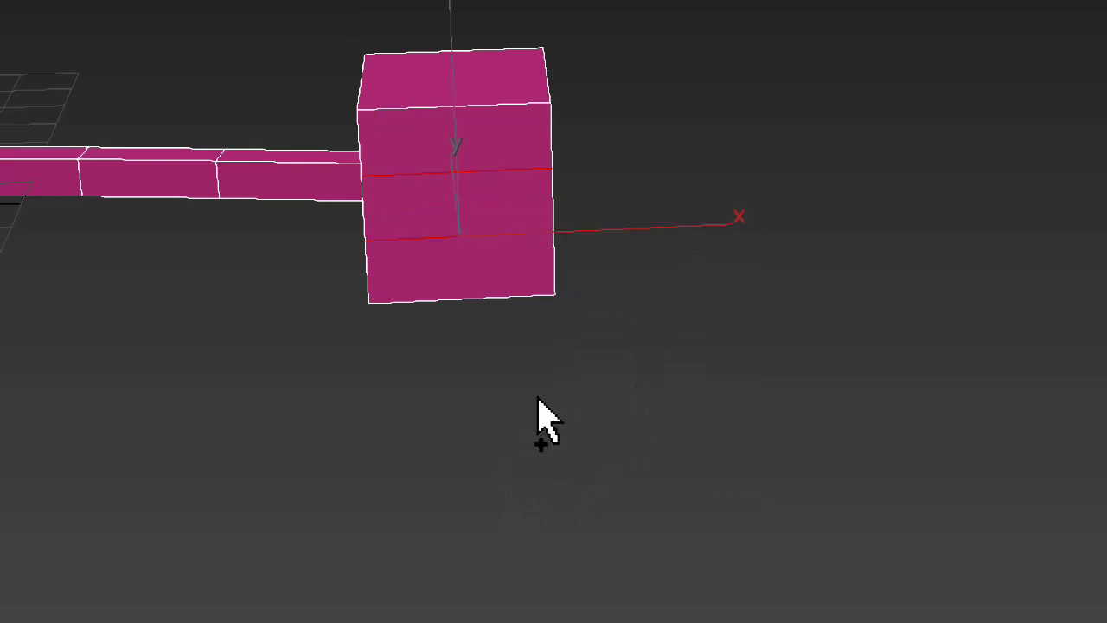
key(ctrl+z)
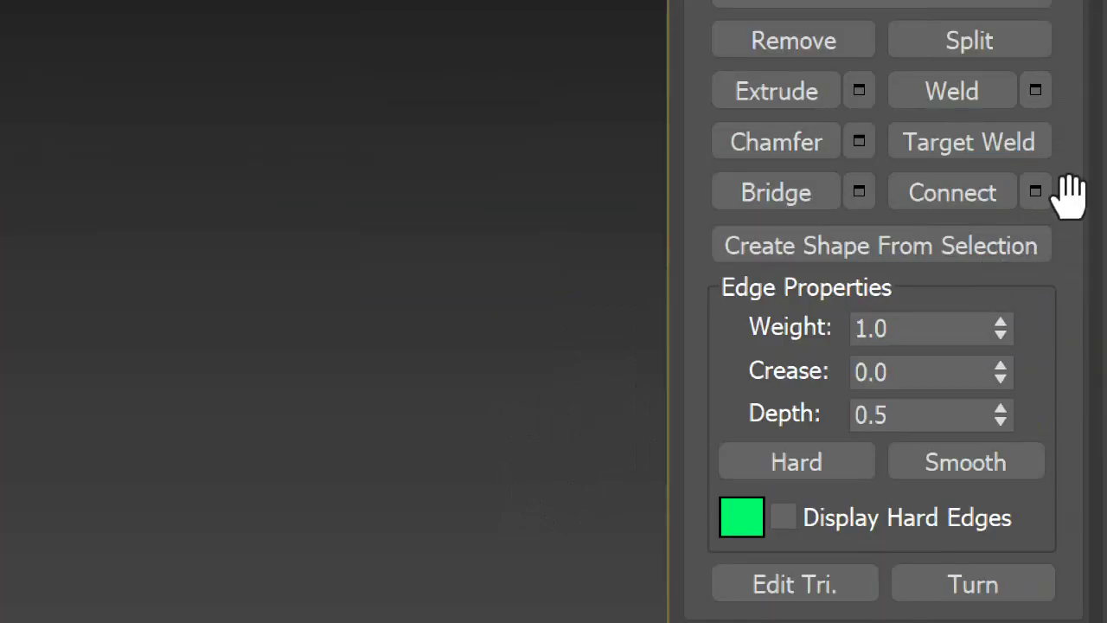
Step: Connect the head's side edges with 2 segments, Slide 0 and Pinch -39
click(1036, 192)
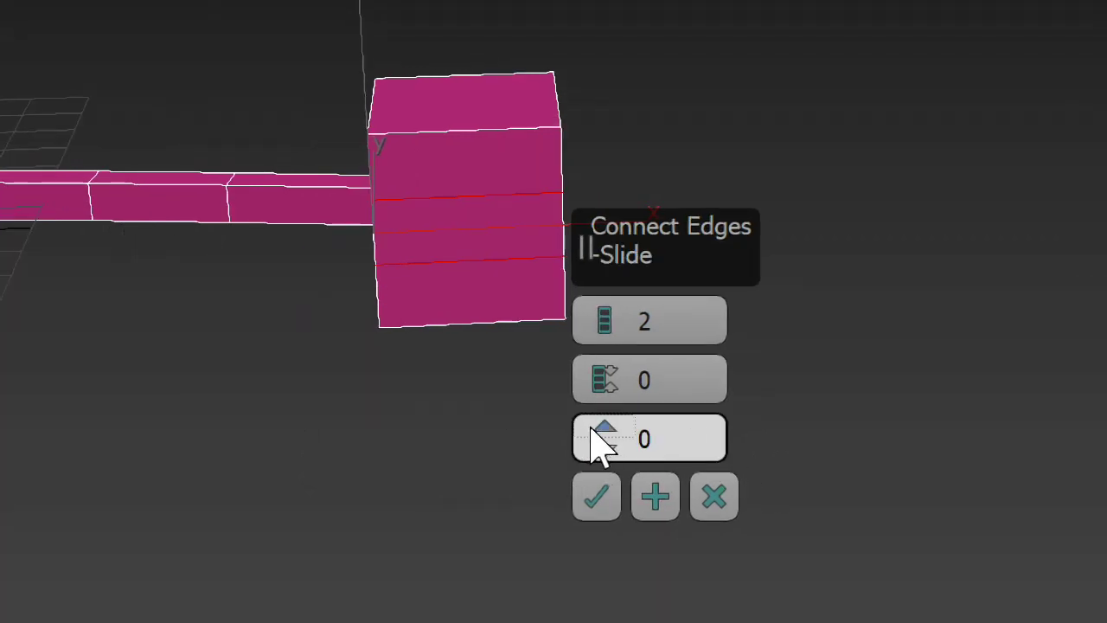
drag(591, 425, 596, 360)
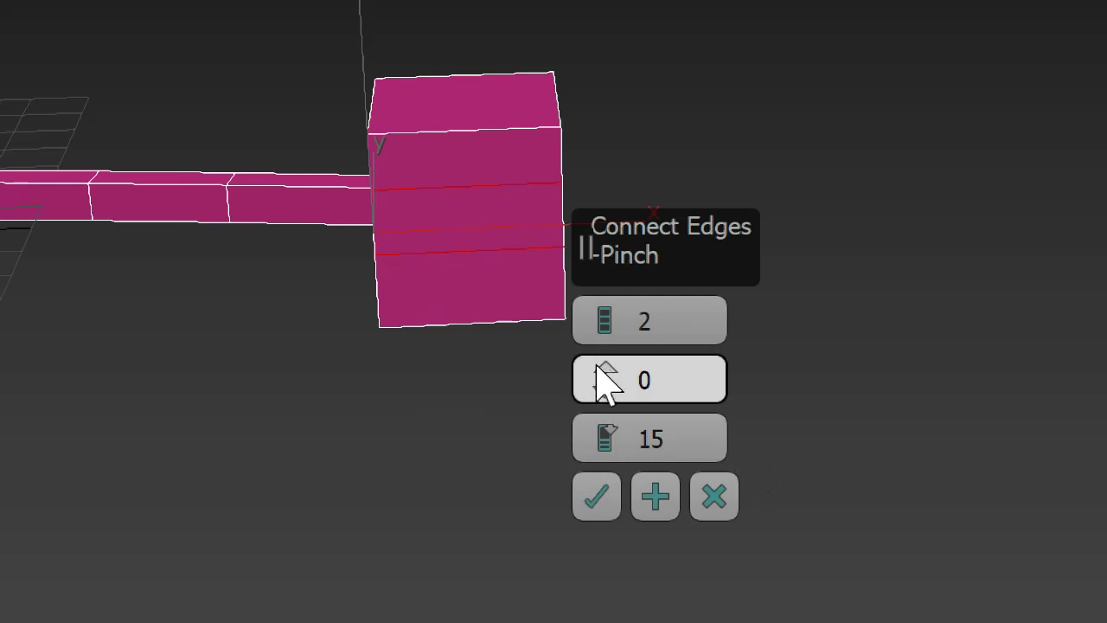
click(709, 439)
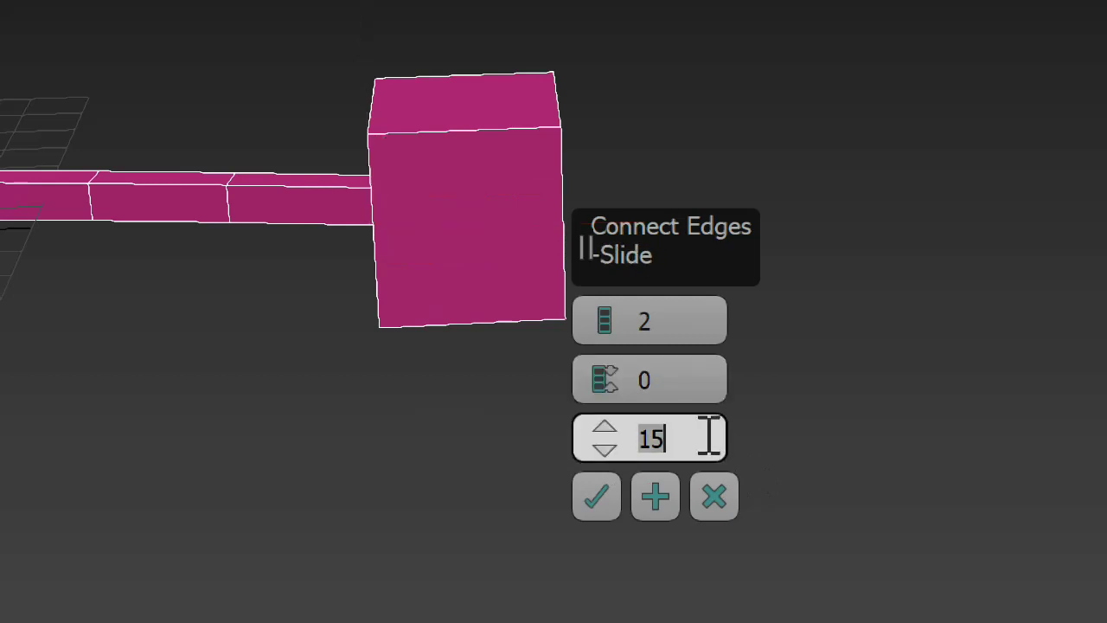
text(0)
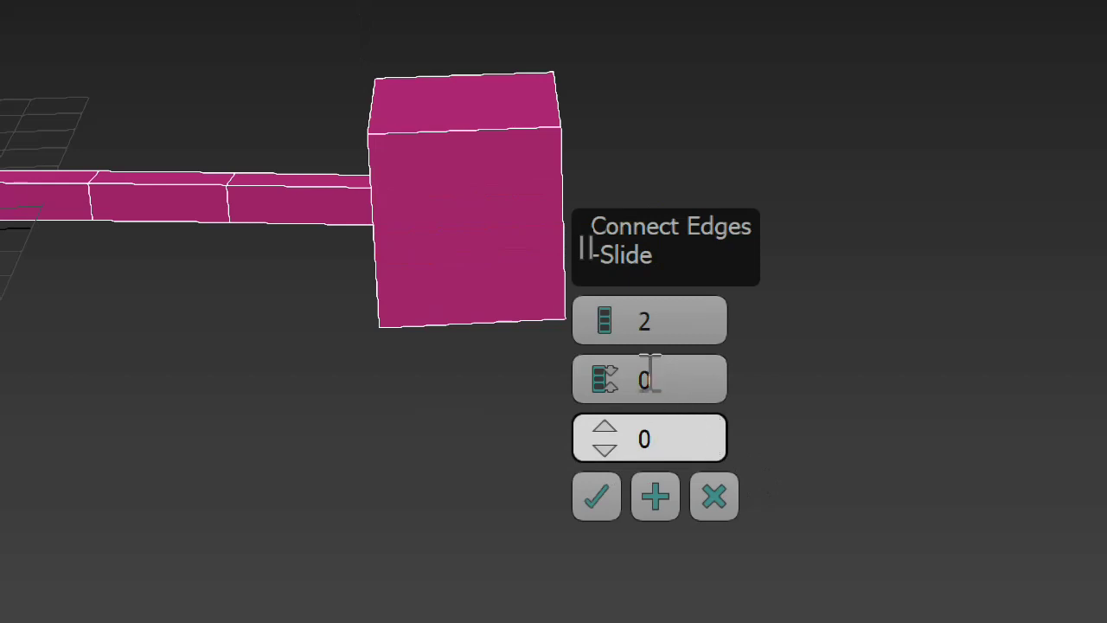
key(Return)
click(606, 372)
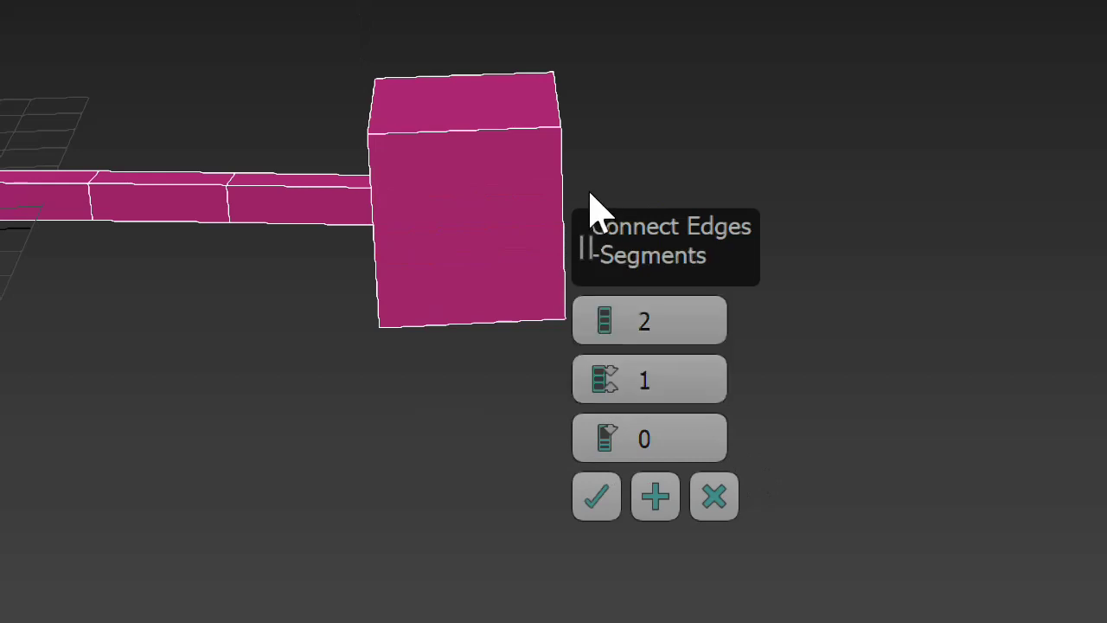
key(w)
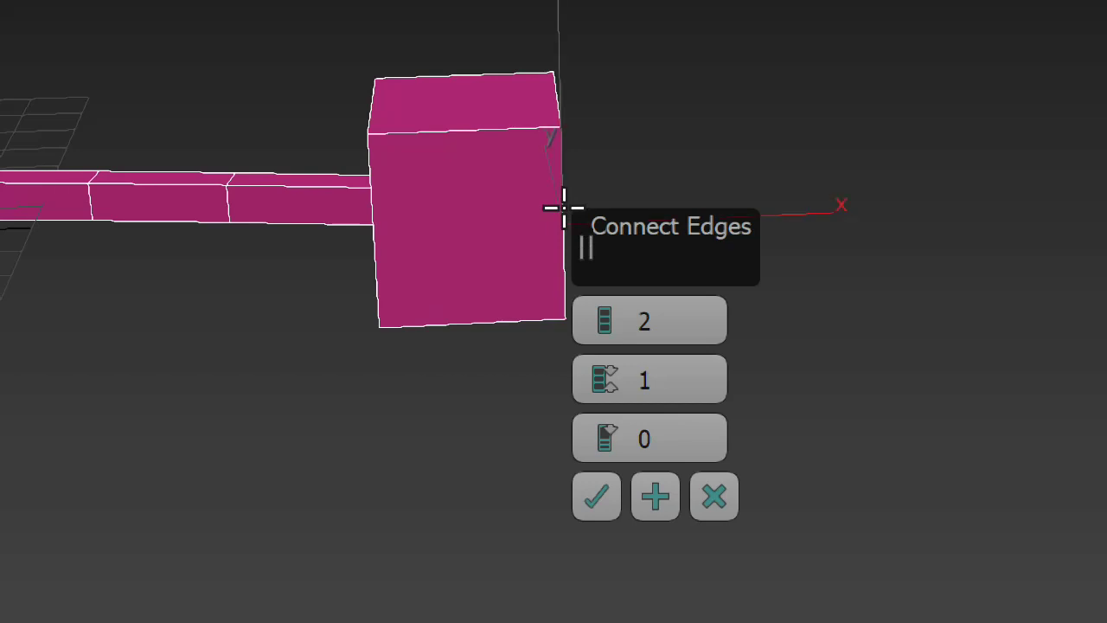
ctrl+click(377, 217)
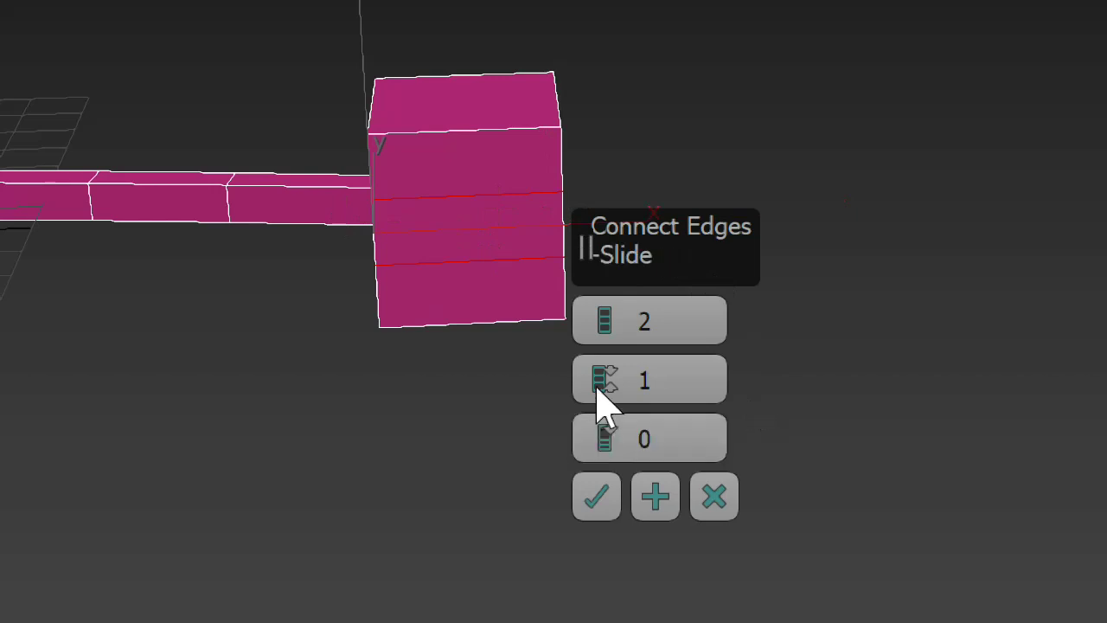
drag(607, 375, 548, 573)
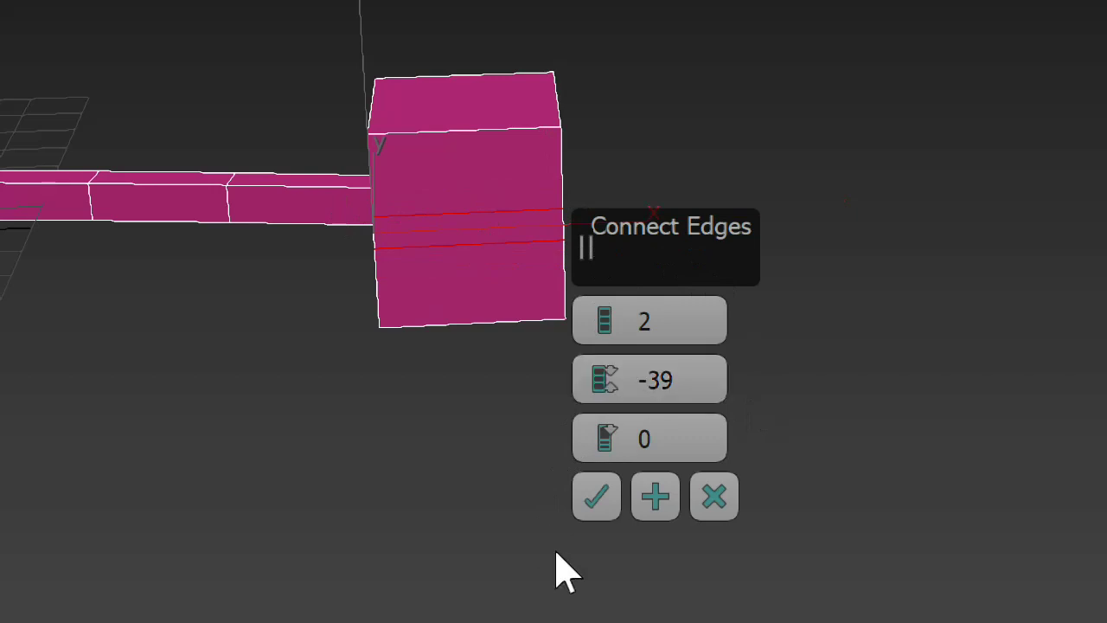
click(595, 510)
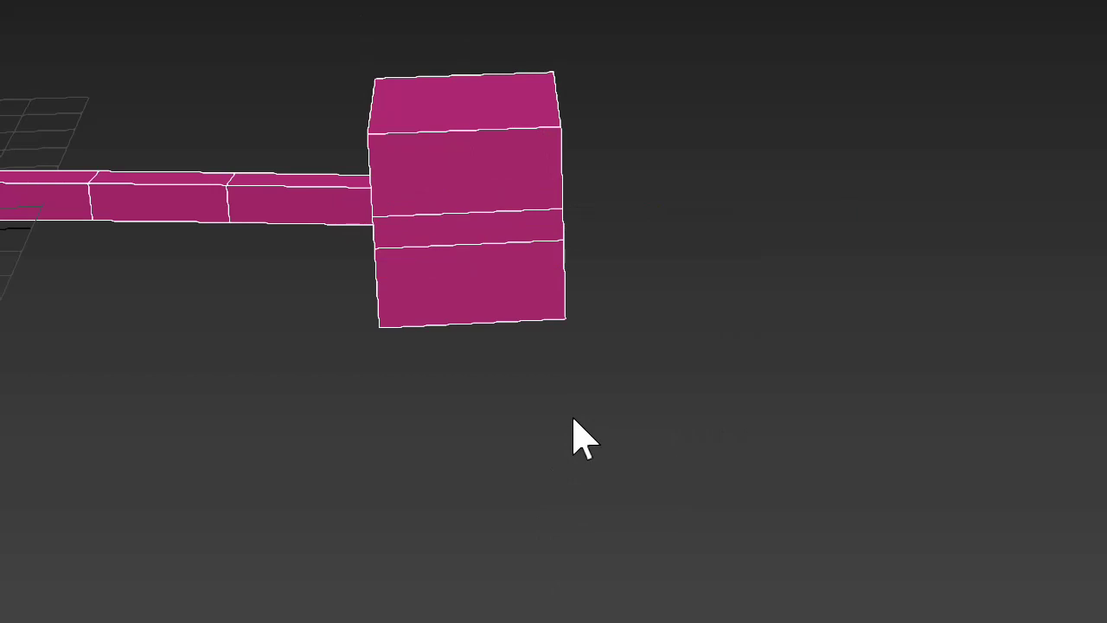
Step: Delete the narrow middle band of faces and pull its border outward into a flat slab
click(493, 232)
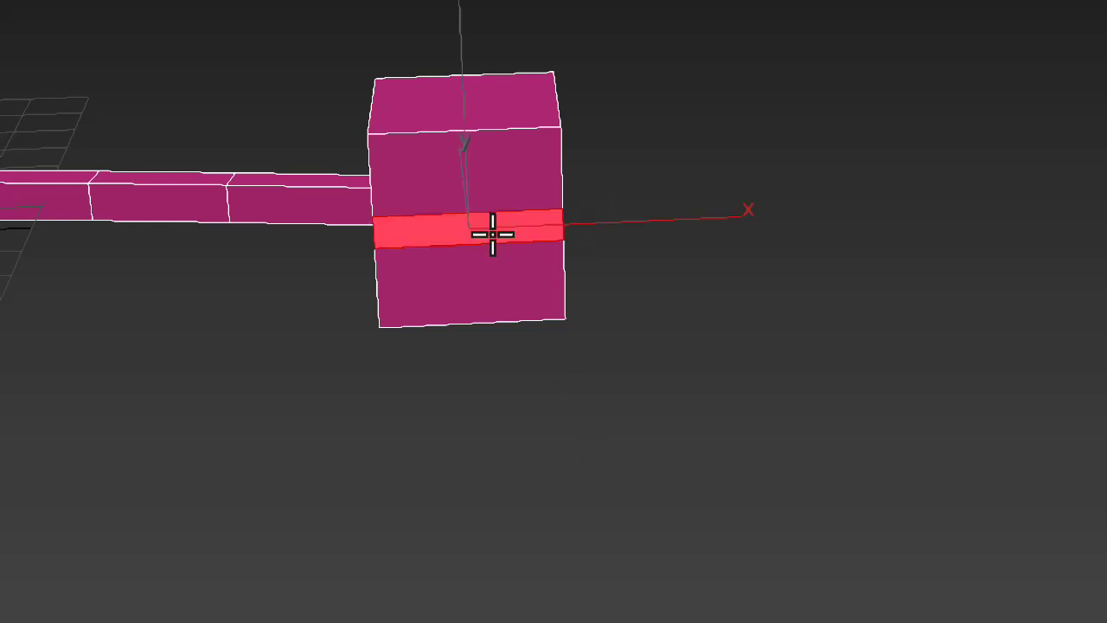
key(Delete)
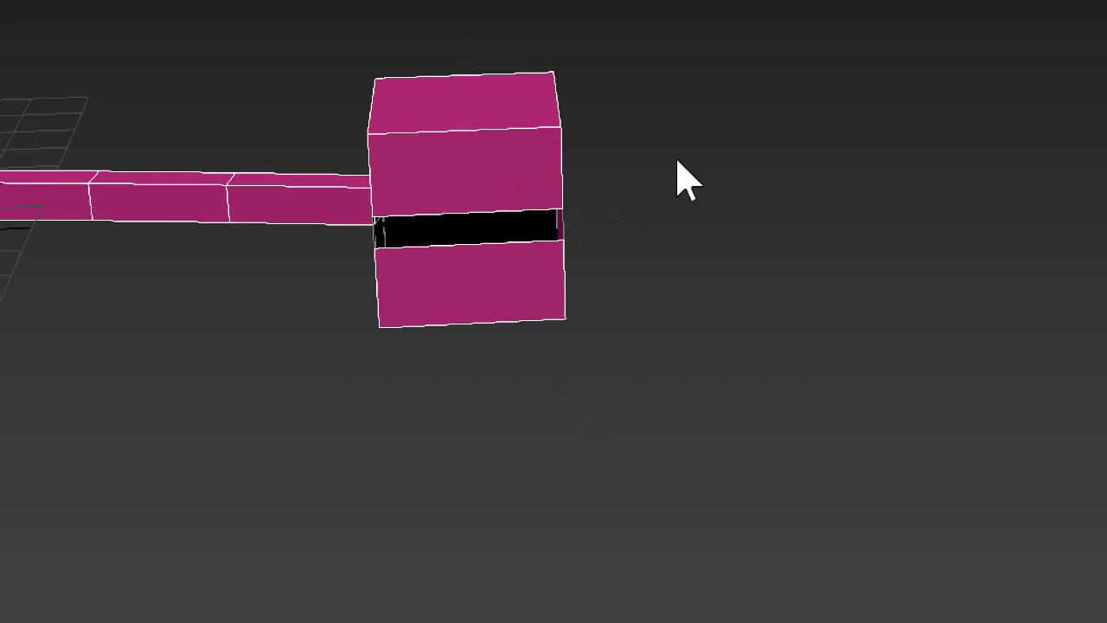
click(492, 215)
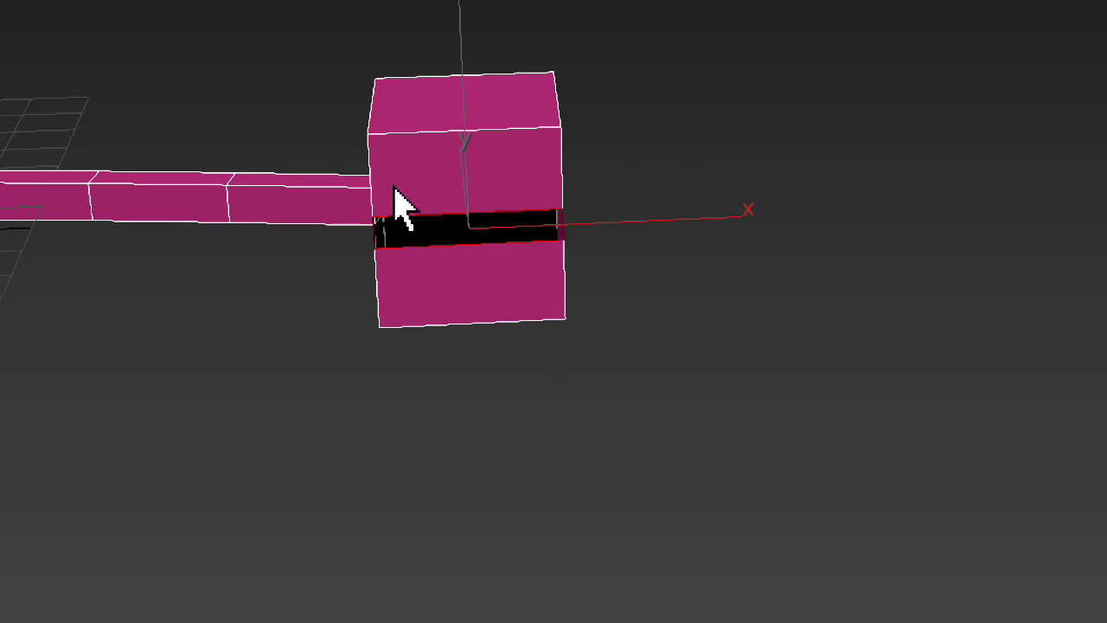
alt+middle_drag(395, 190, 601, 287)
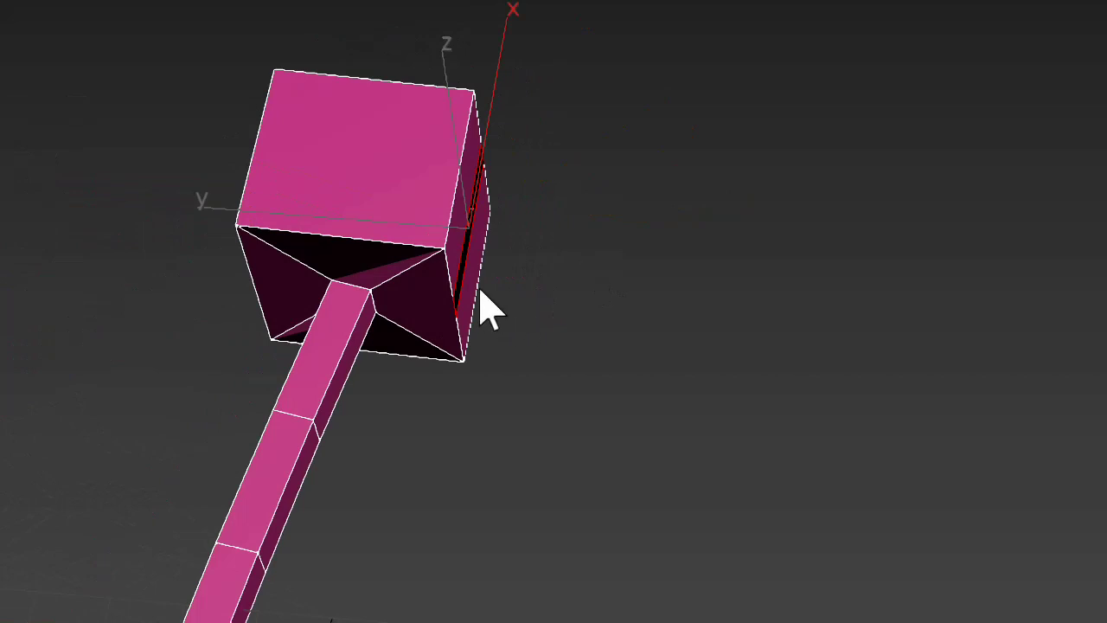
key(w)
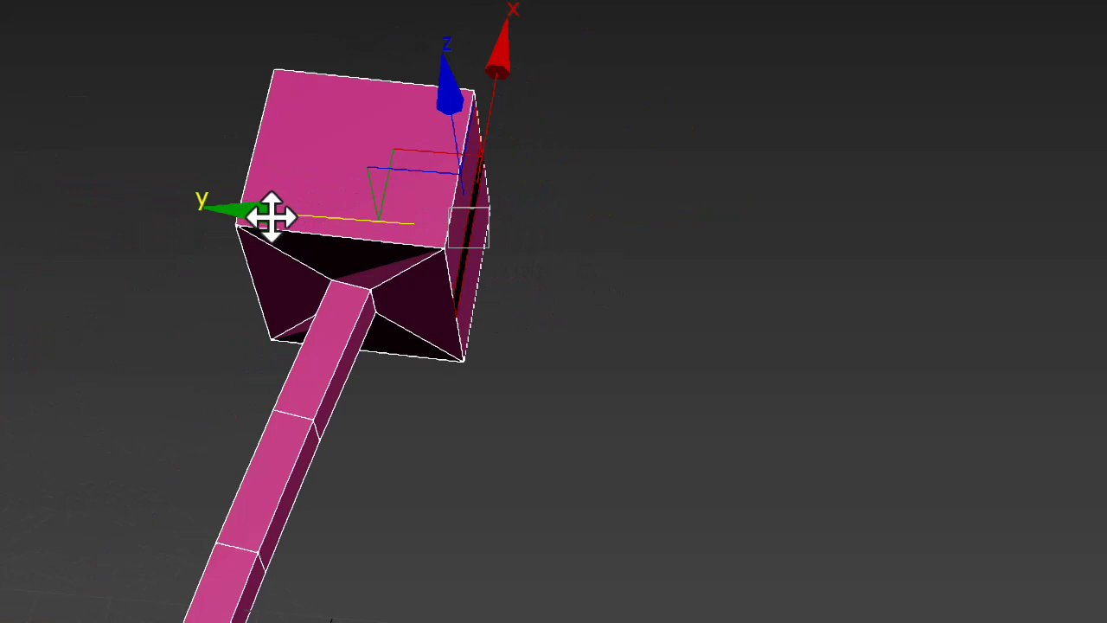
drag(270, 216, 417, 234)
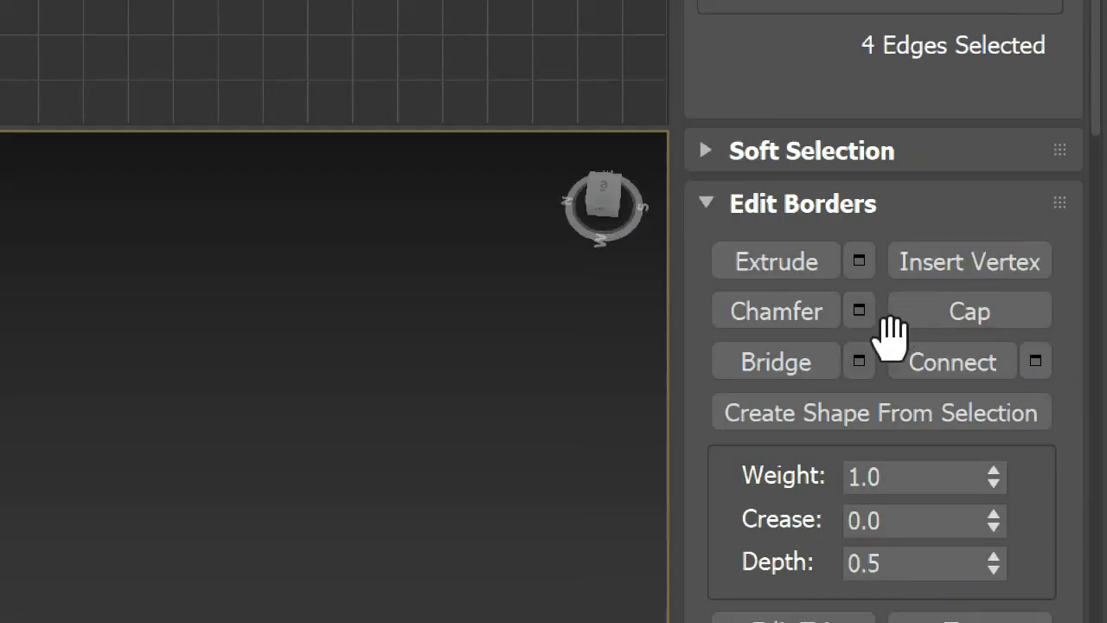
Step: Cap the slab's open end and inspect the capped slab in the viewport
click(950, 318)
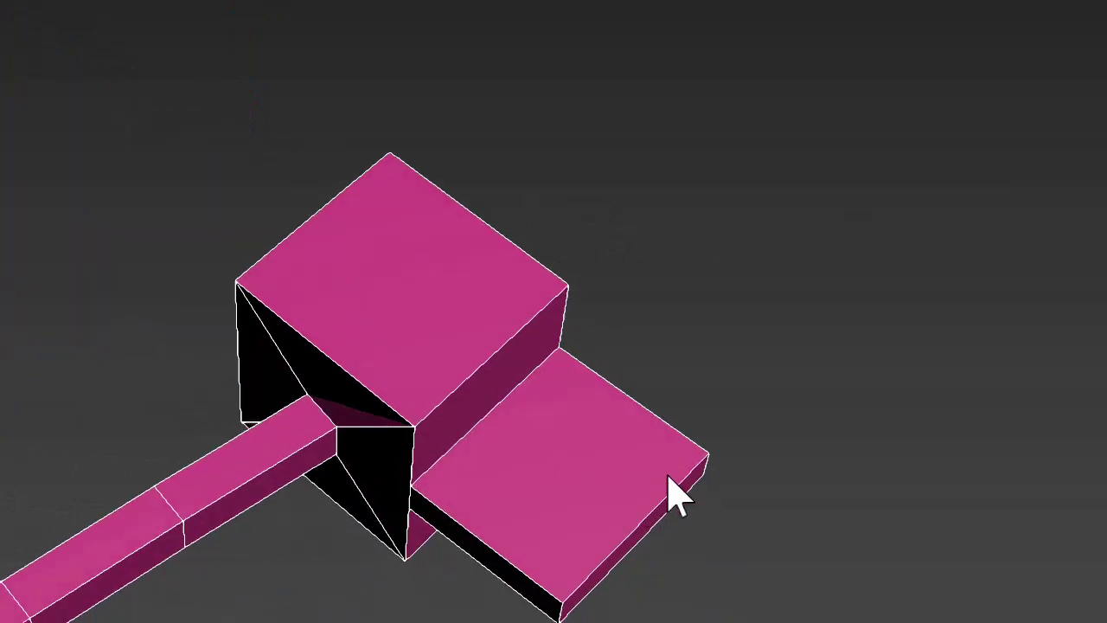
middle_drag(471, 402, 383, 395)
scroll(387, 396, down, 2)
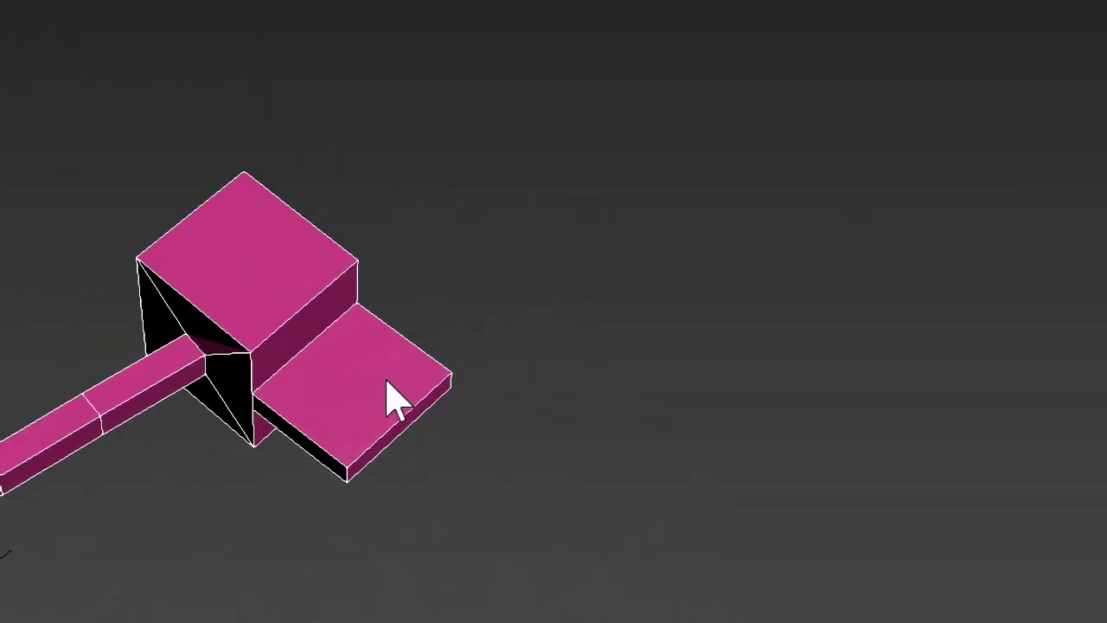
scroll(396, 400, up, 4)
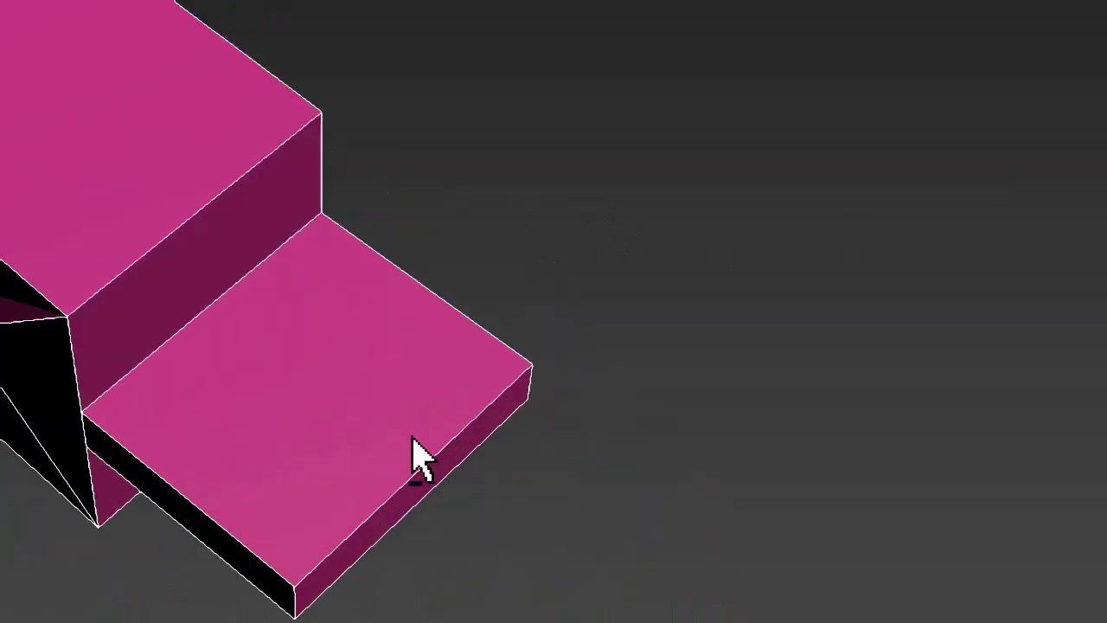
scroll(414, 458, down, 2)
key(shift+z)
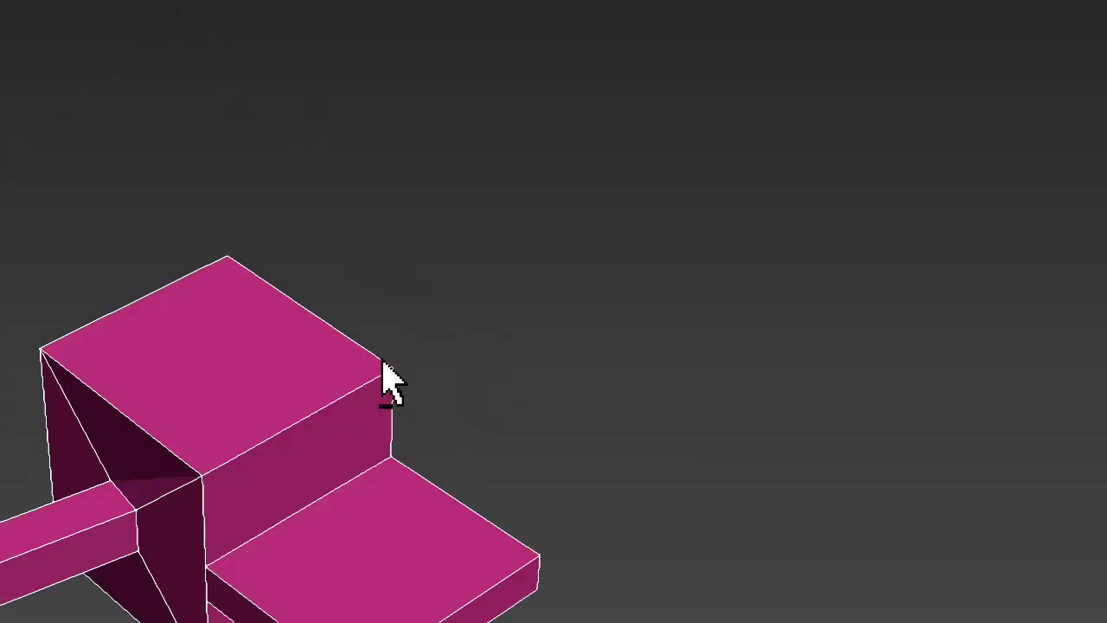
key(shift+y)
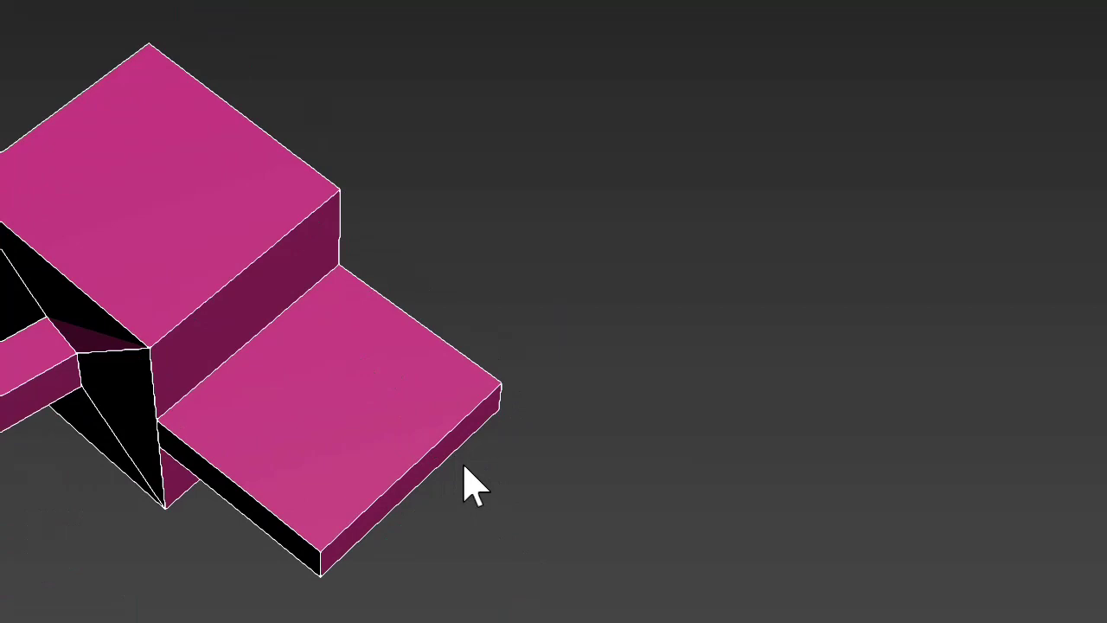
Step: Move the slab's end face outward to lengthen the blade plate, then cap it
click(422, 463)
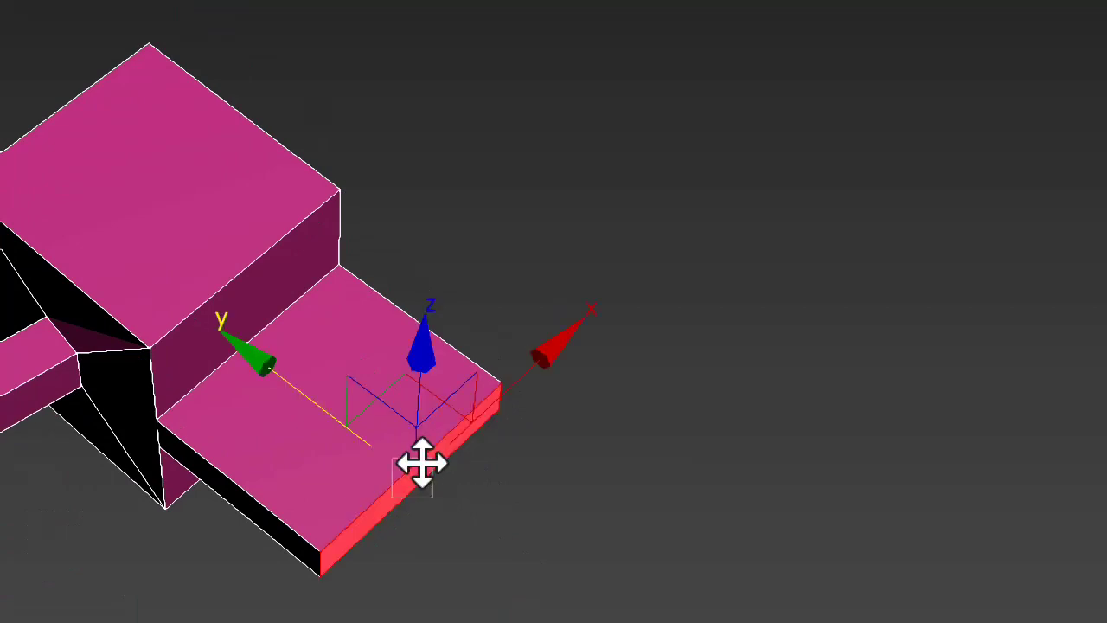
key(ctrl+d)
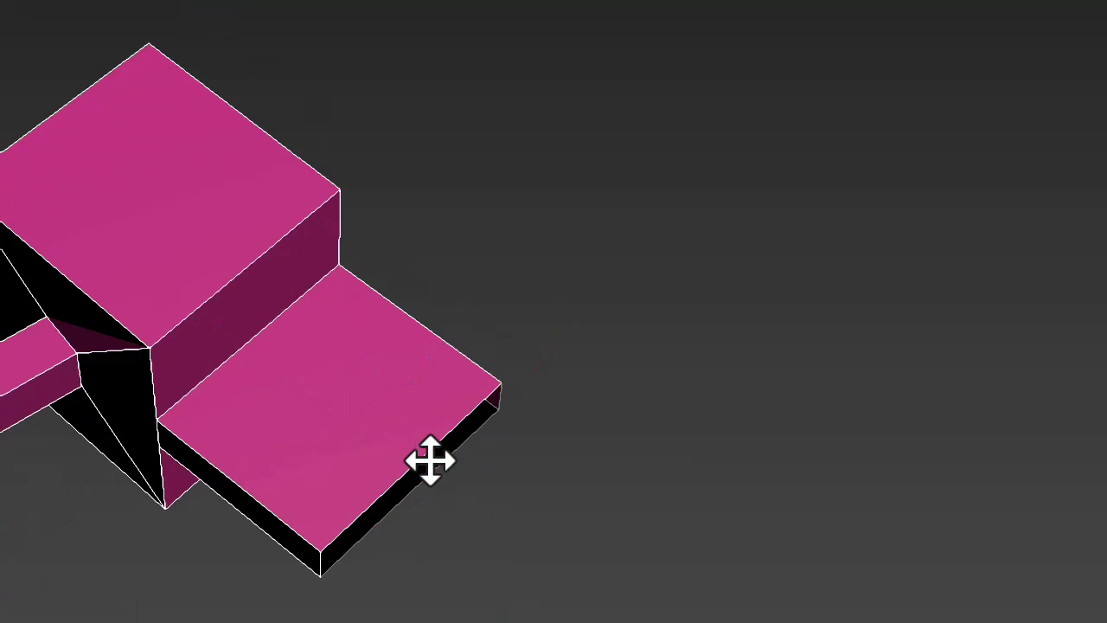
click(423, 451)
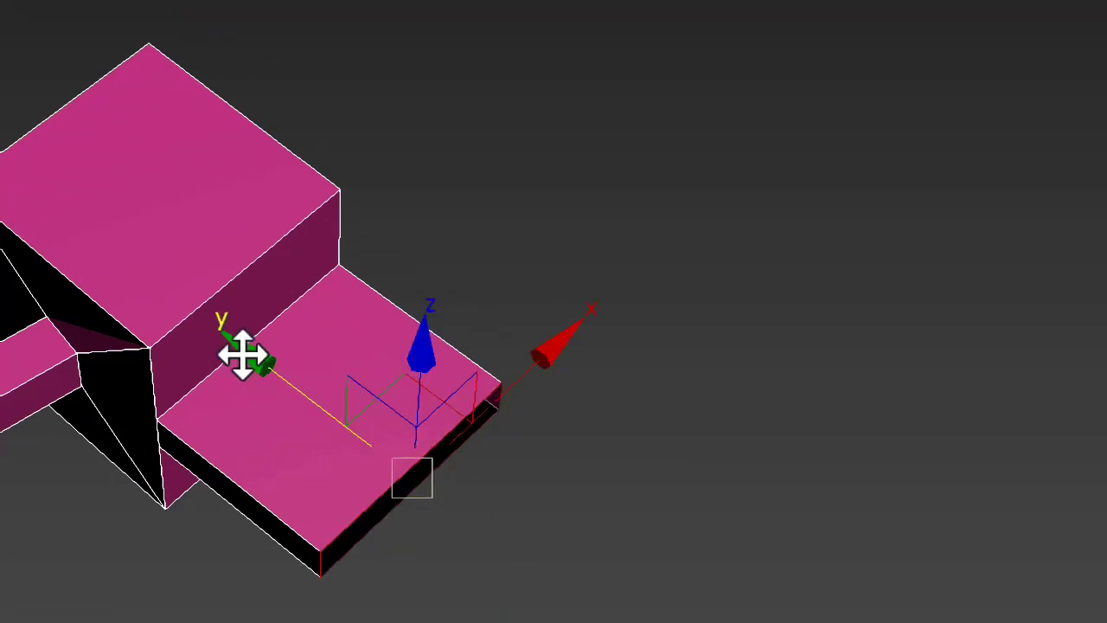
drag(240, 353, 288, 398)
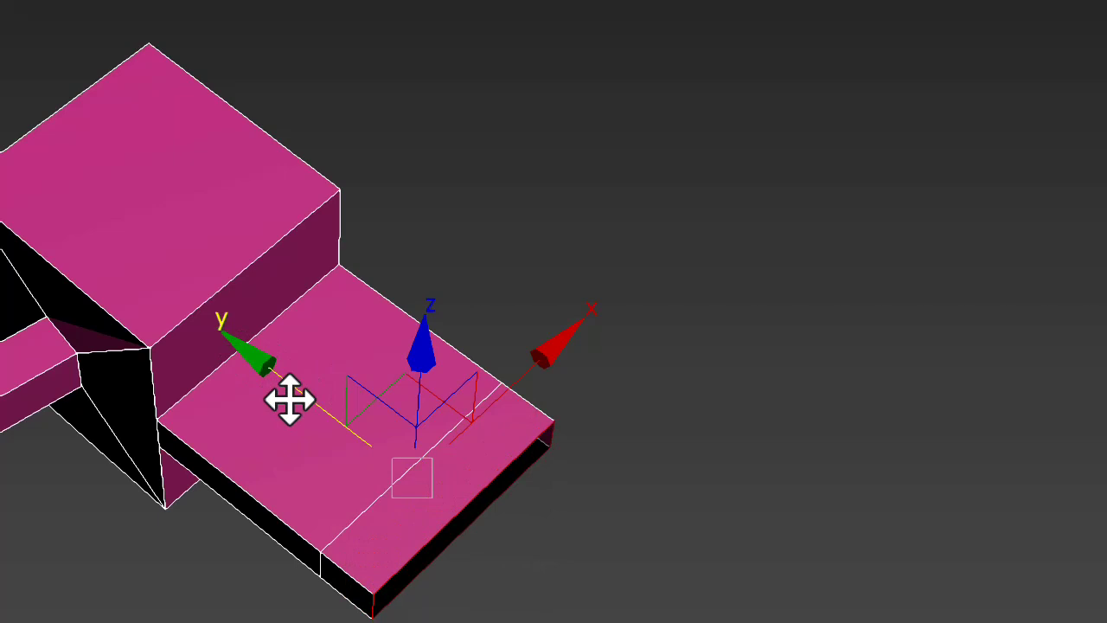
drag(289, 399, 289, 398)
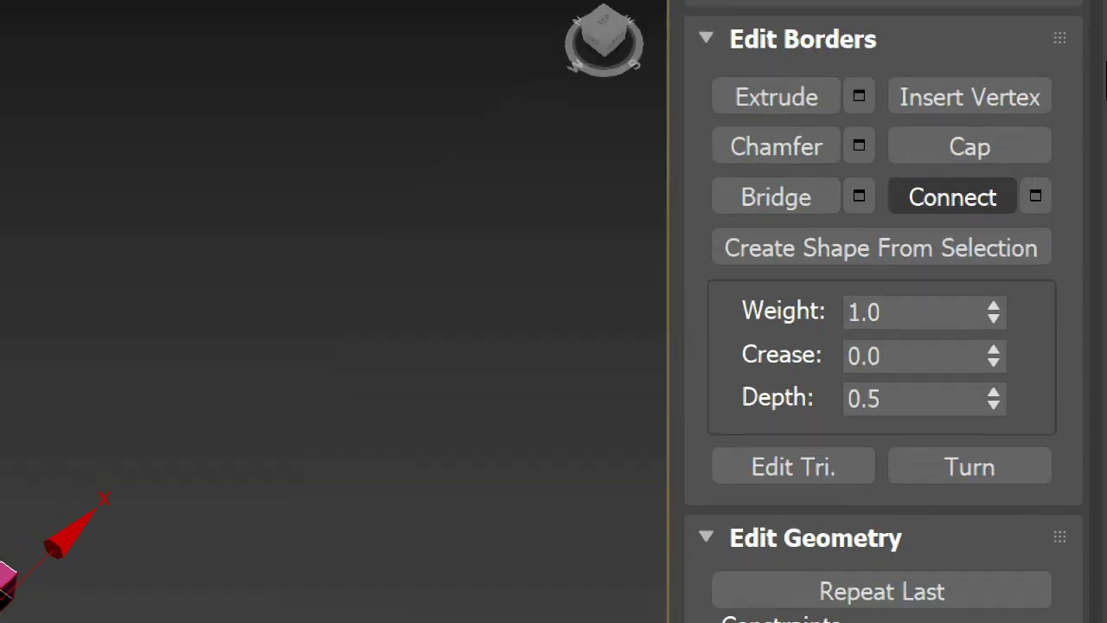
click(933, 139)
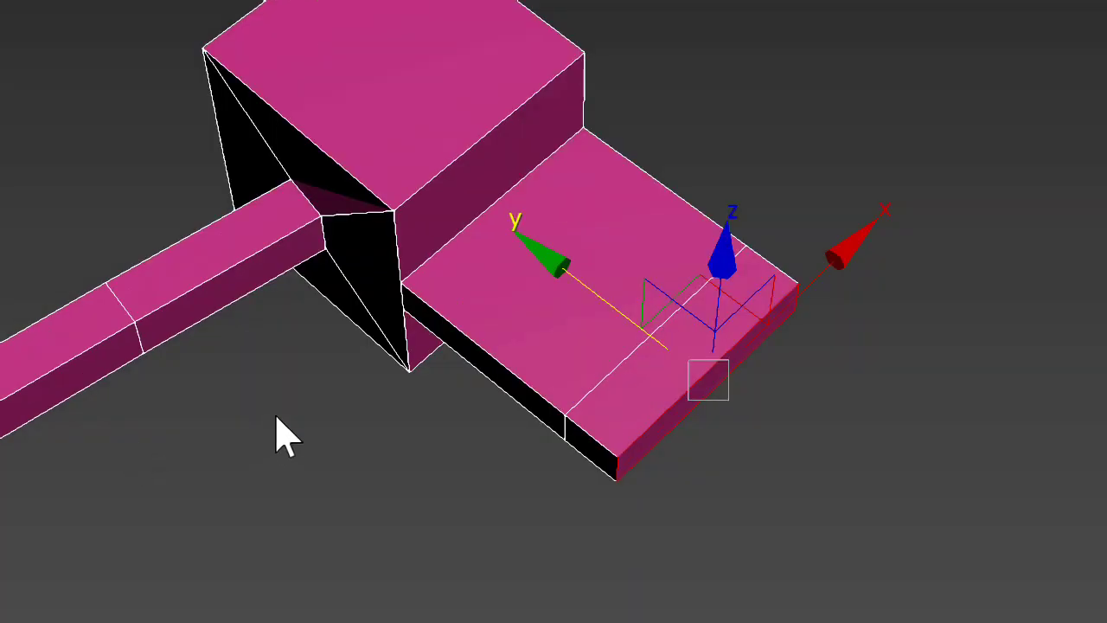
click(285, 436)
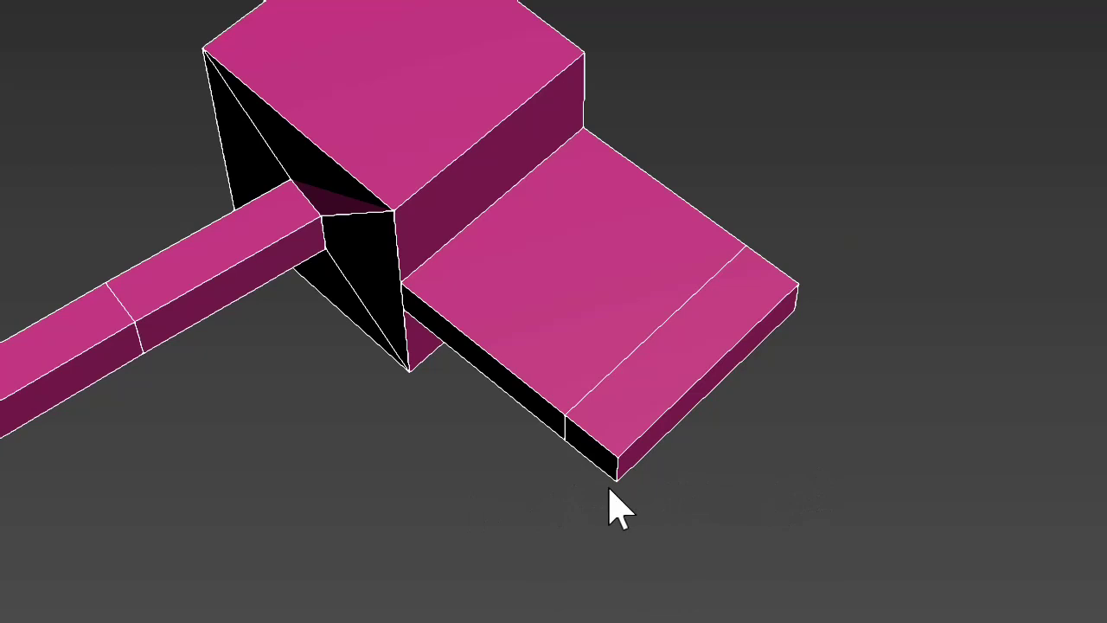
Step: Extrude the blade's lower end border along X and angle the new segment back along Y
click(586, 450)
key(4)
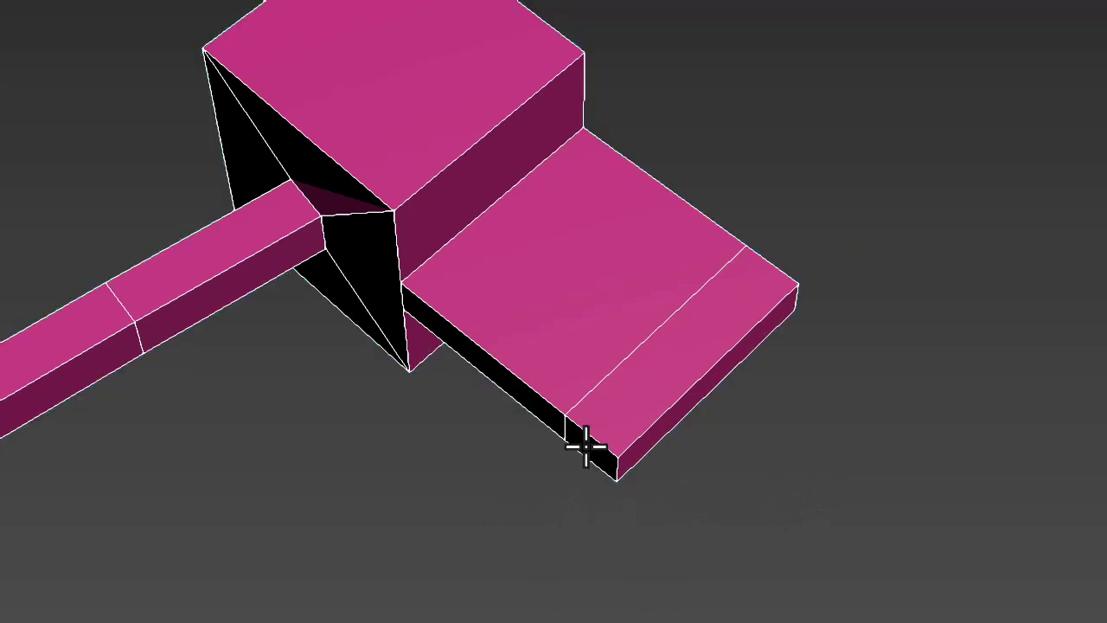
click(586, 444)
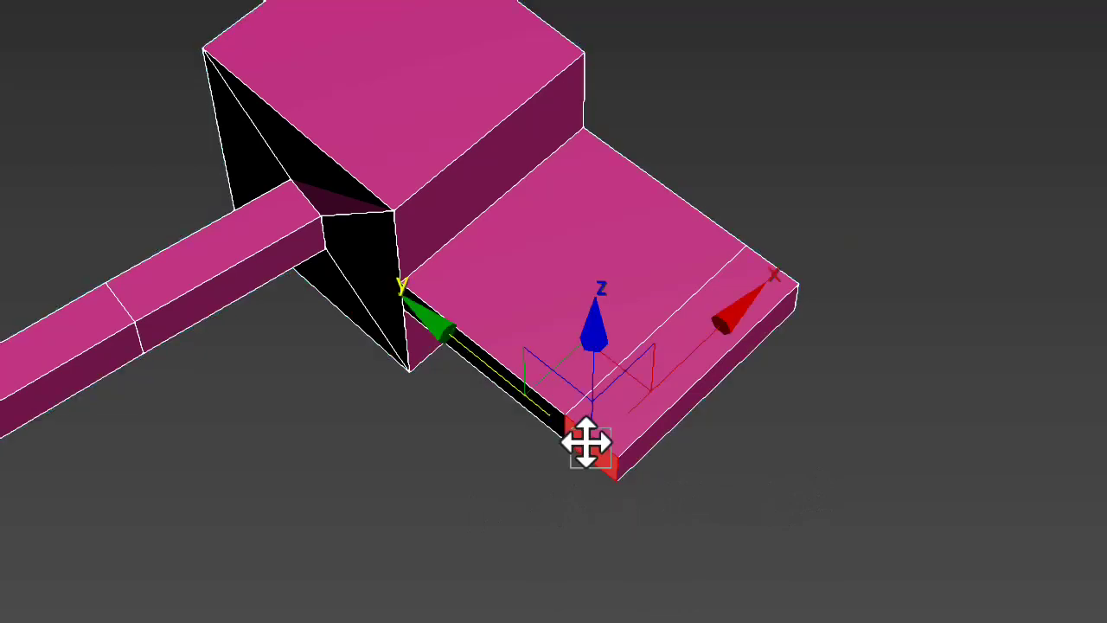
click(584, 441)
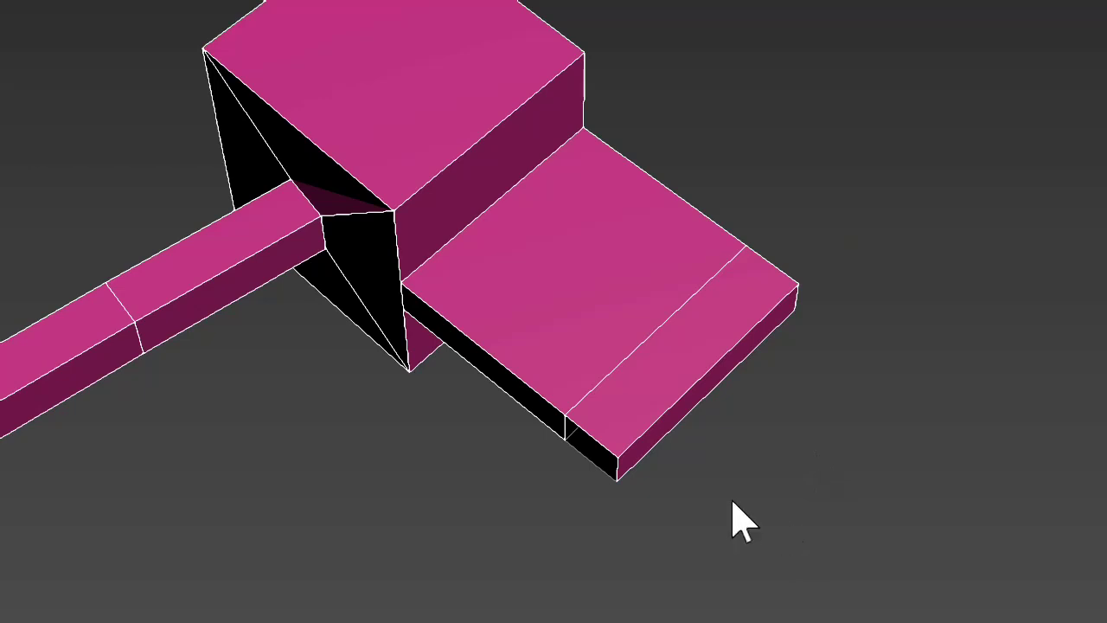
click(592, 439)
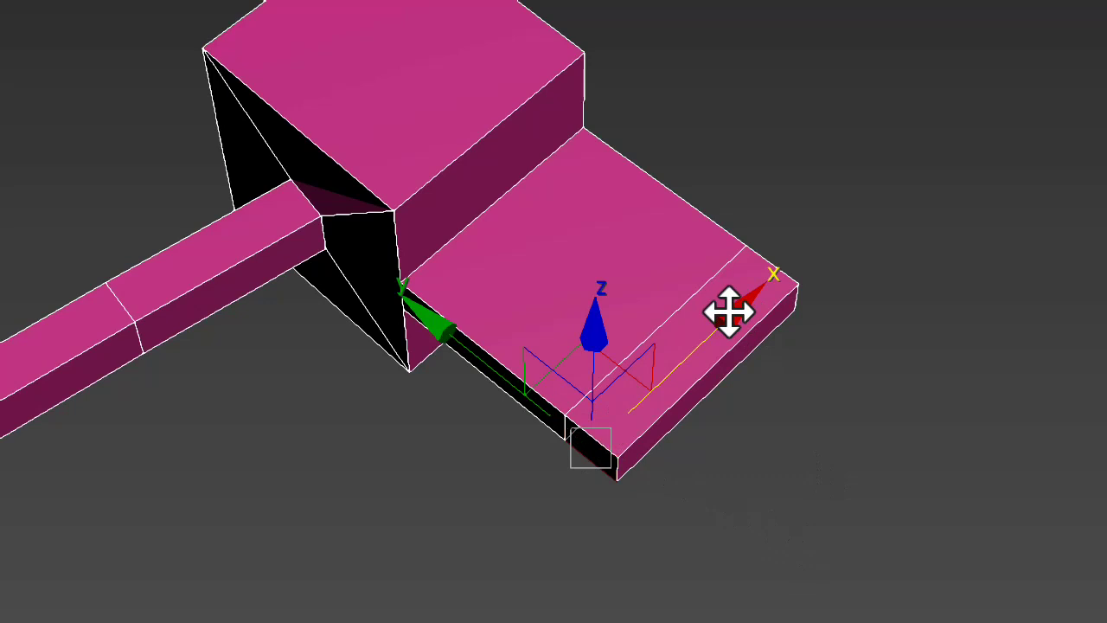
shift+drag(729, 311, 605, 447)
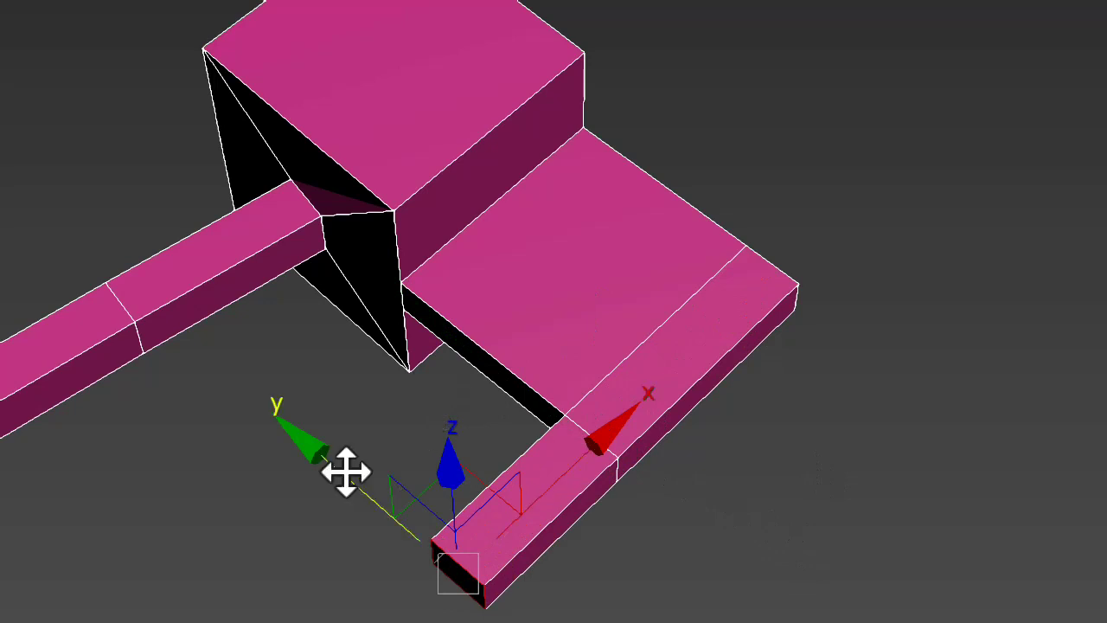
drag(346, 471, 192, 441)
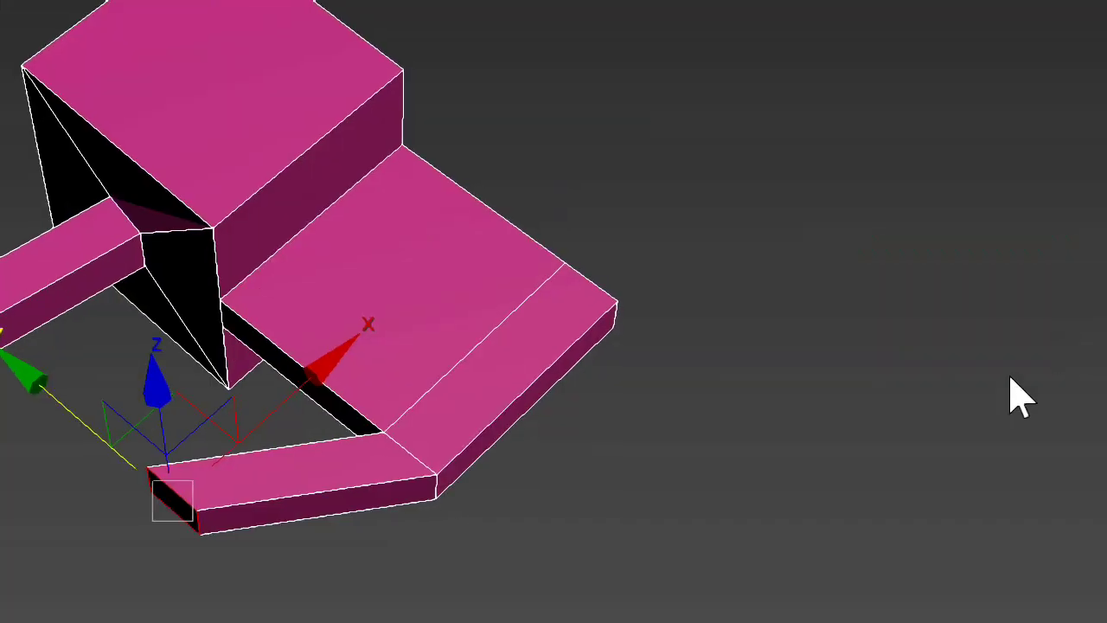
Step: Shift+drag the bent segment's end border along X, then Y, into a long bar past the axe head
click(1008, 395)
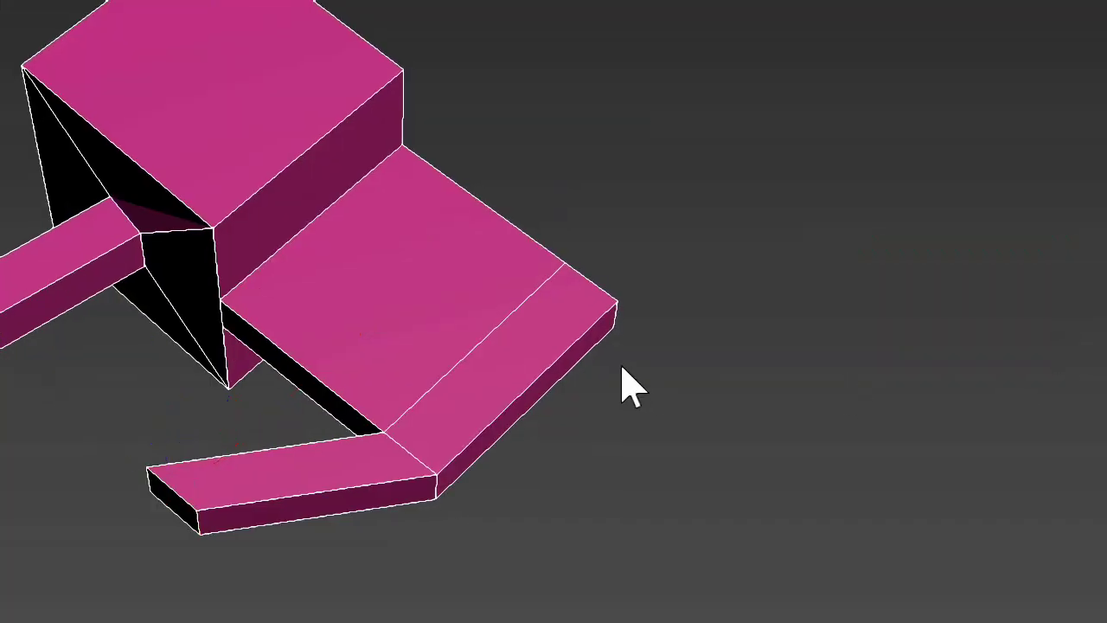
alt+middle_drag(625, 395, 562, 384)
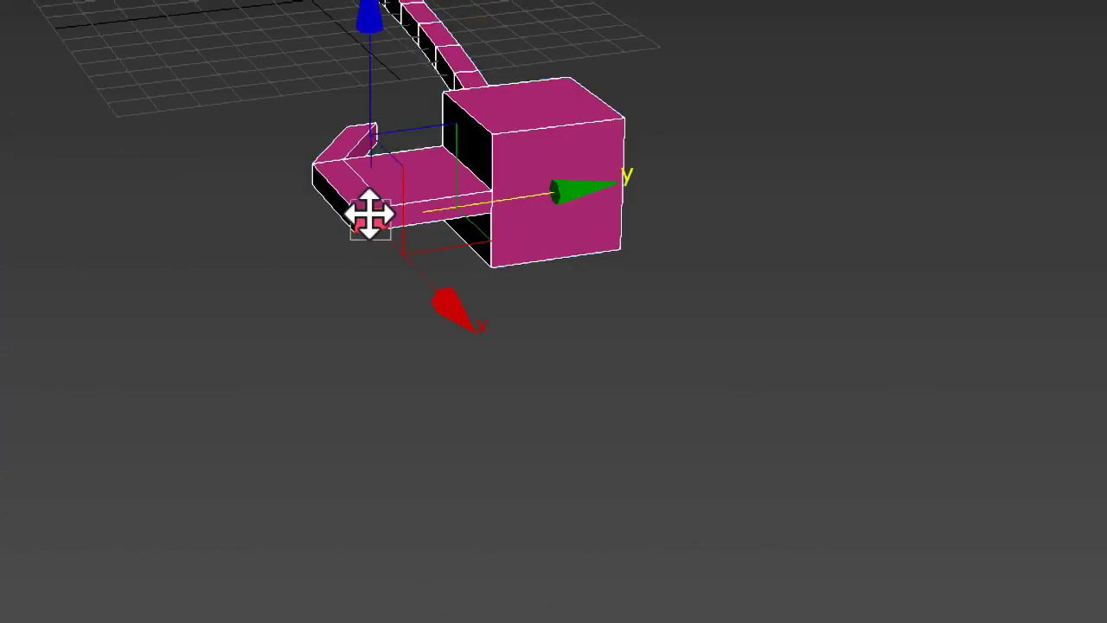
key(q)
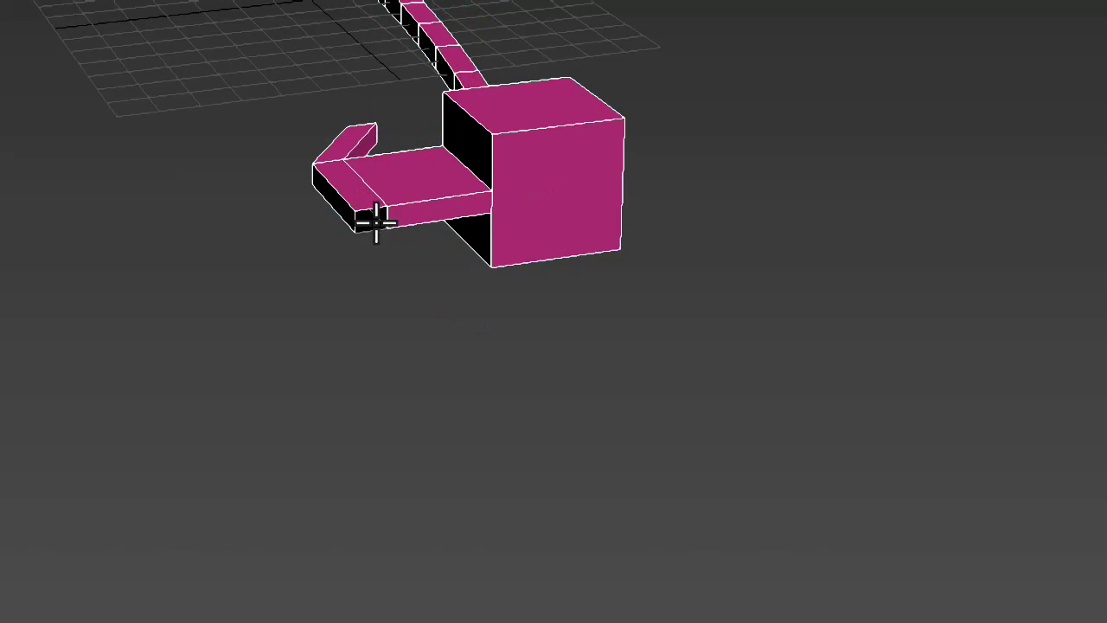
key(w)
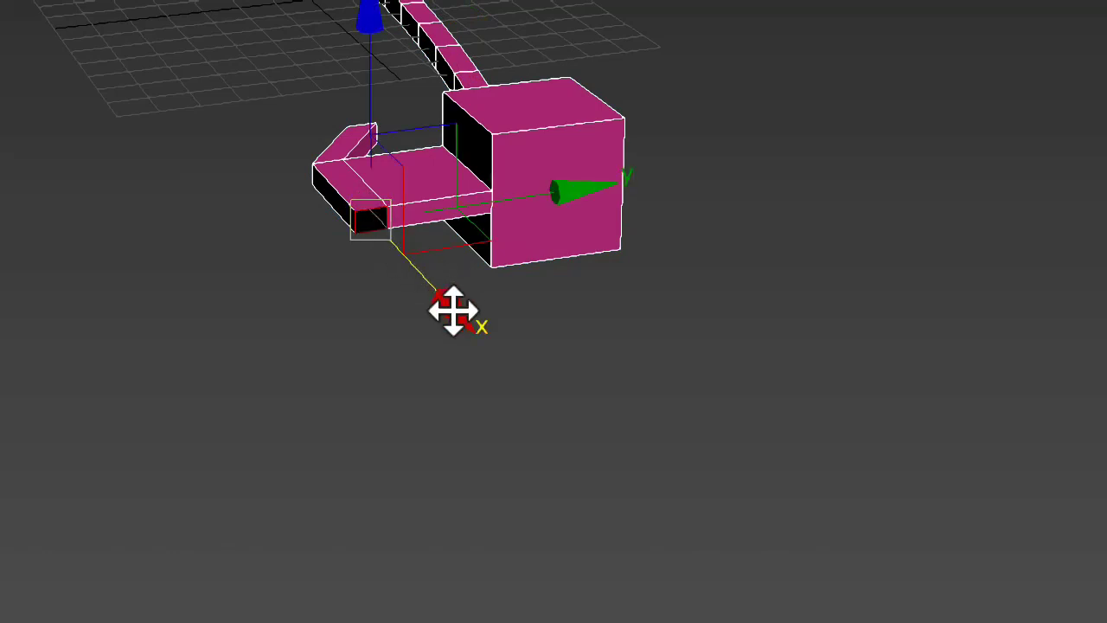
drag(452, 306, 585, 503)
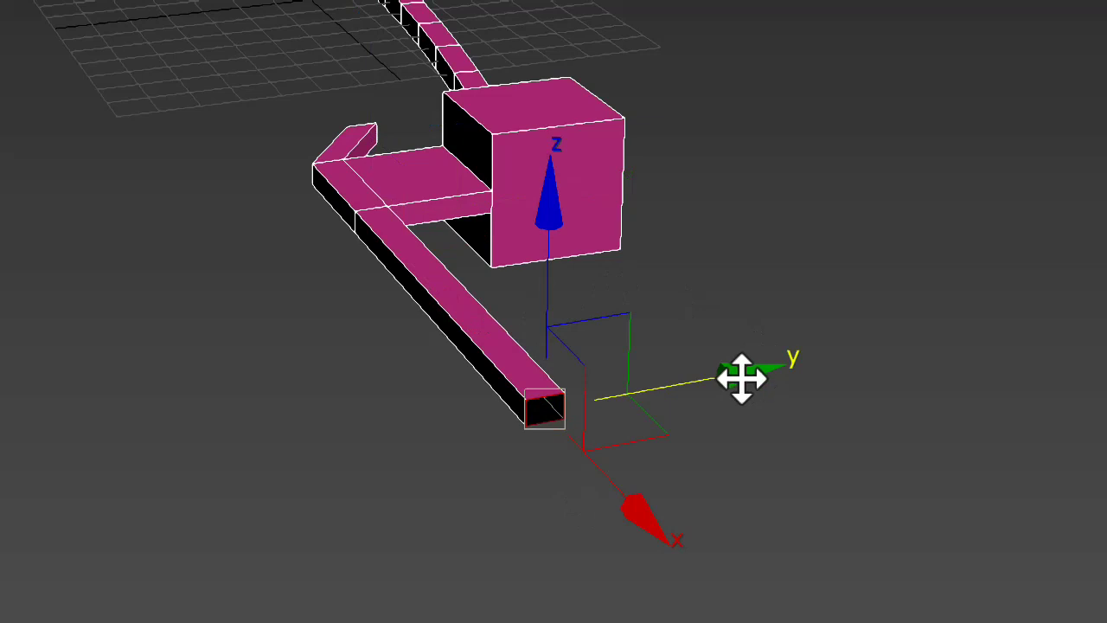
drag(743, 376, 867, 346)
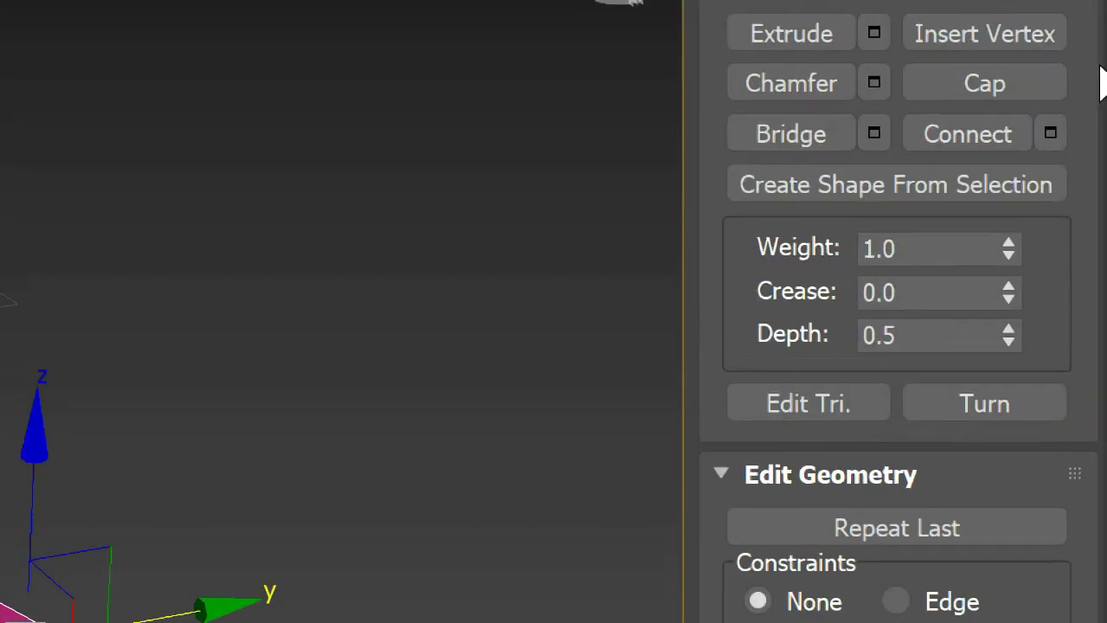
Step: Cap the bar's open end border to close it with a face
click(1020, 94)
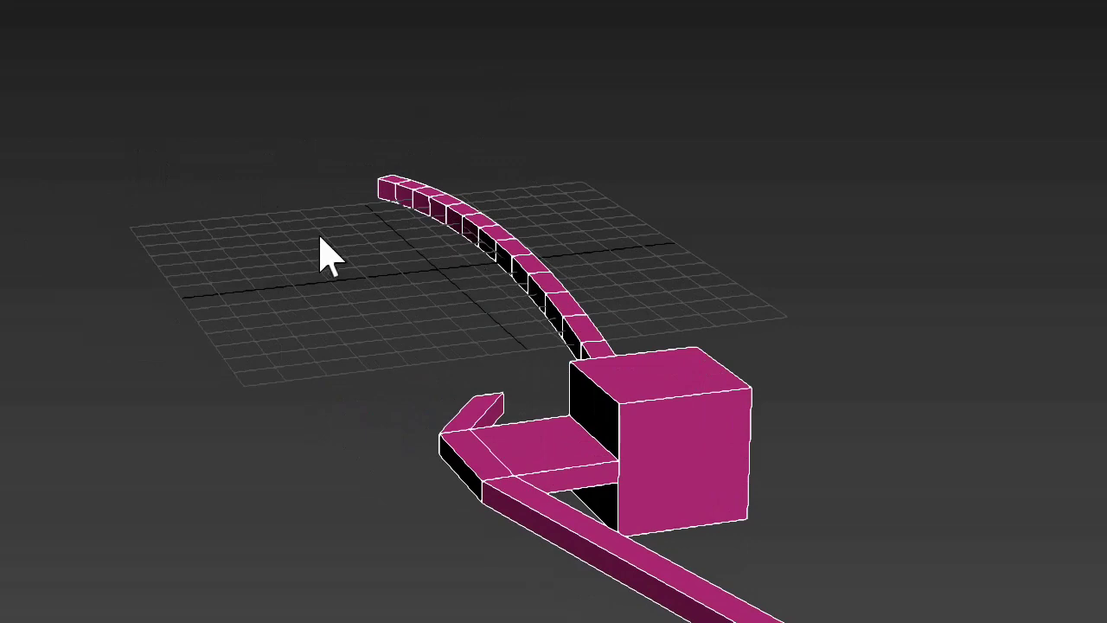
middle_drag(346, 257, 576, 403)
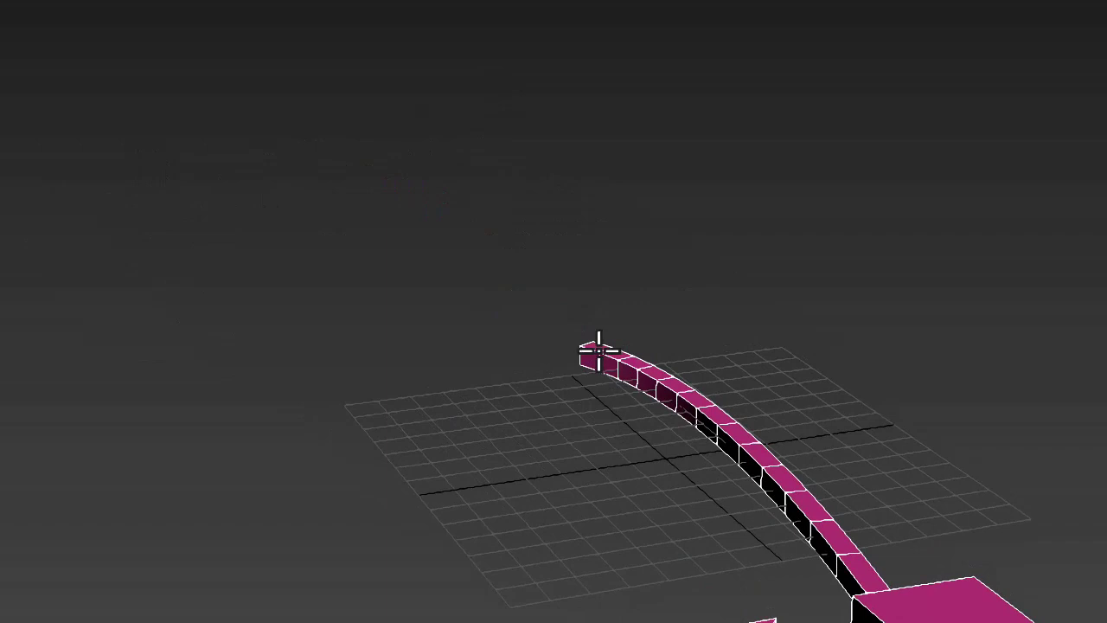
click(594, 352)
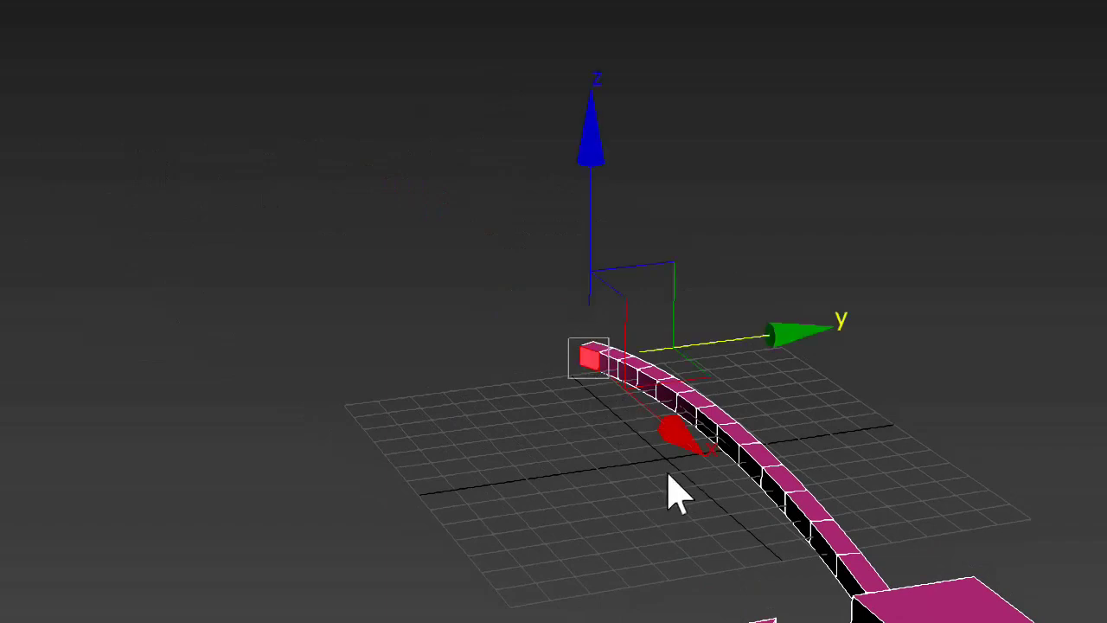
key(z)
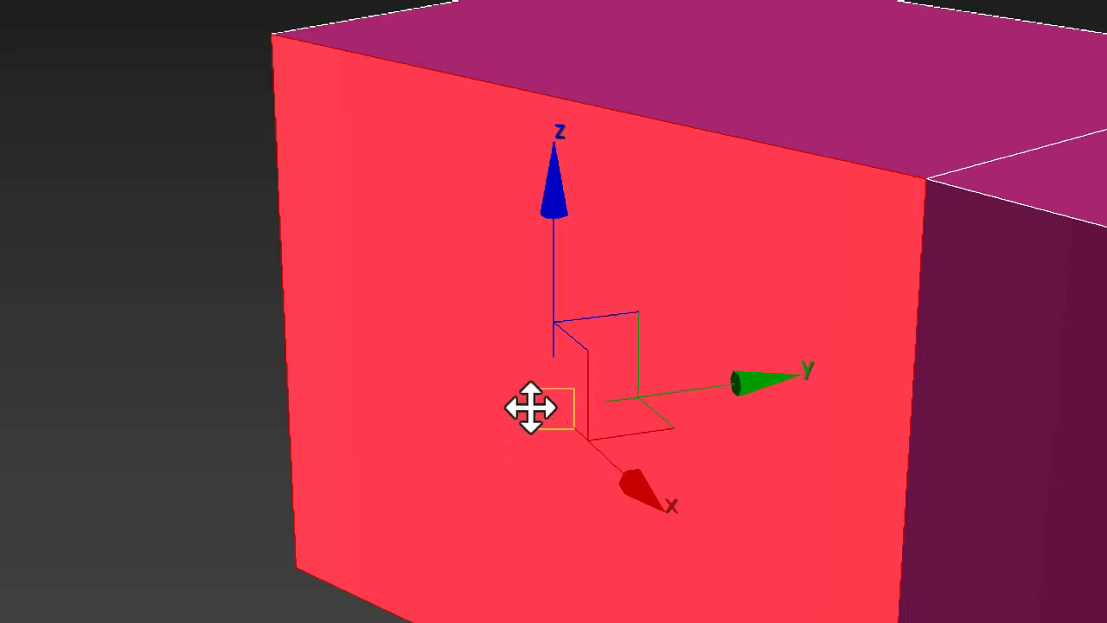
alt+middle_drag(531, 407, 682, 442)
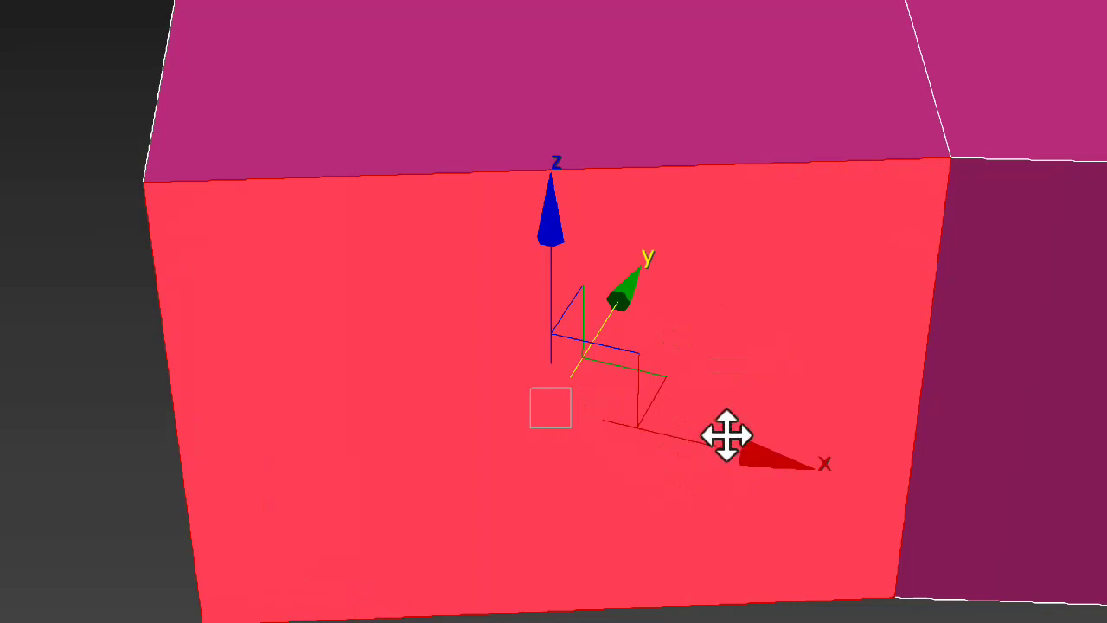
scroll(723, 435, down, 3)
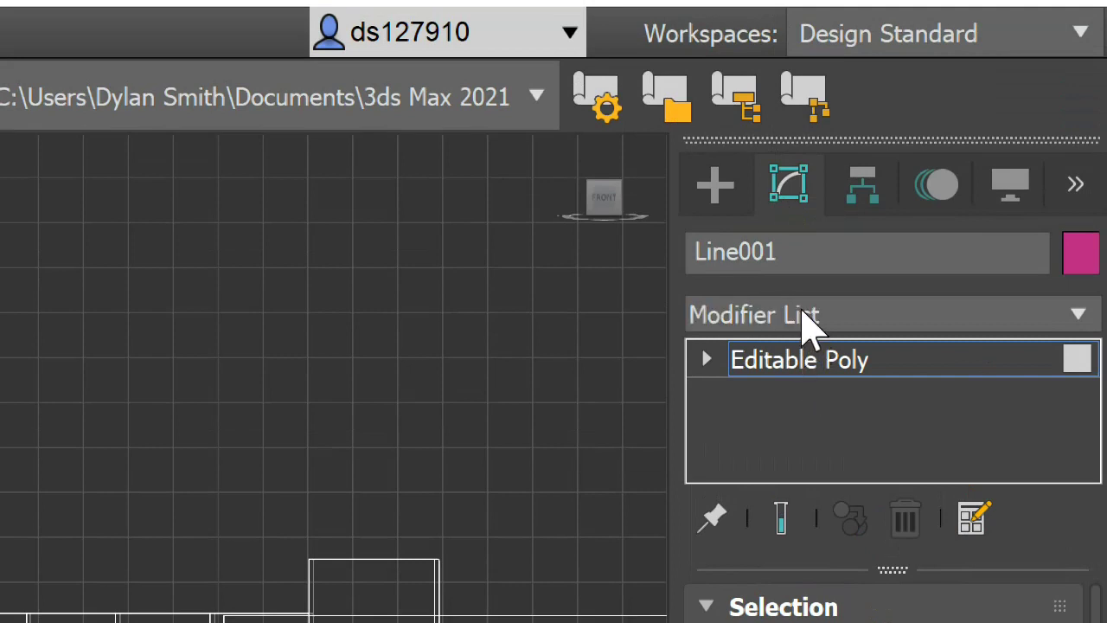
Step: Add an Unwrap UVW modifier to Line001 from the Modifier List
click(804, 316)
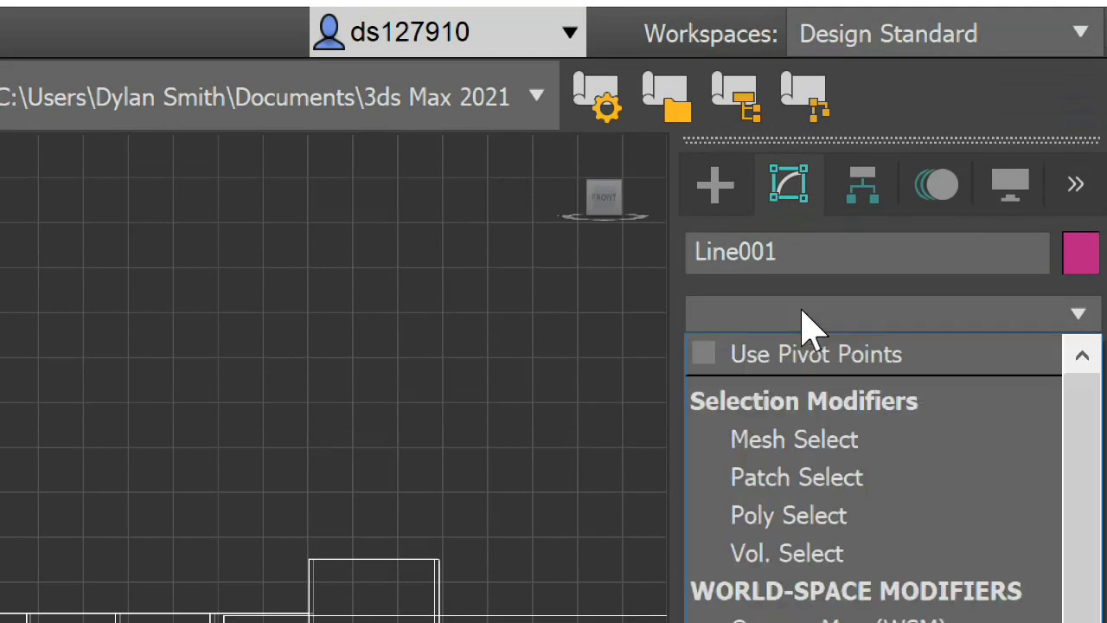
text(u)
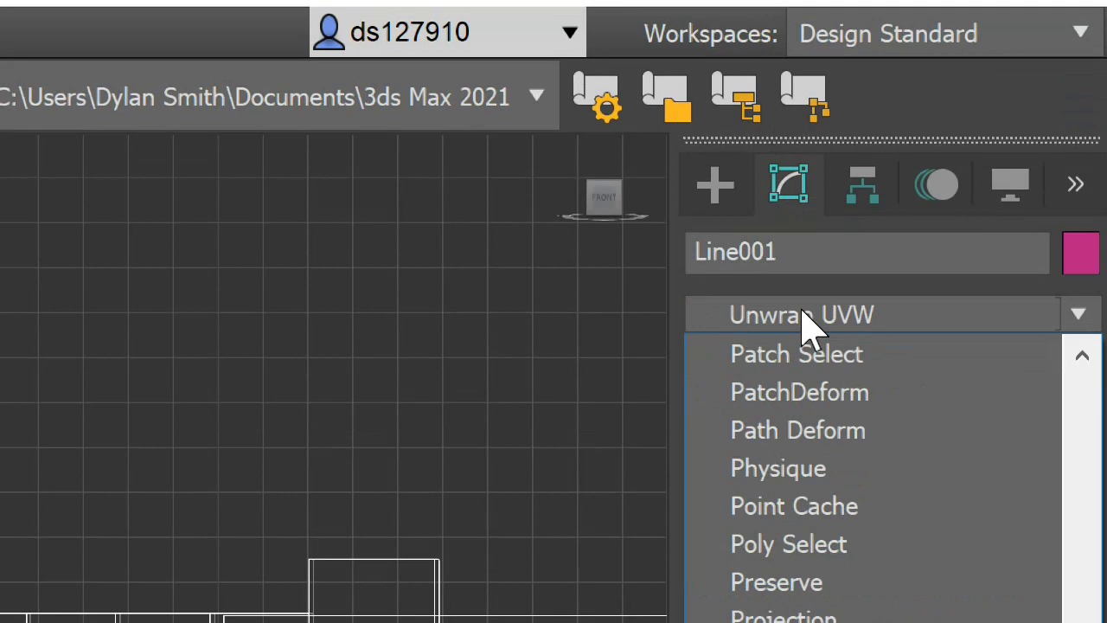
key(Return)
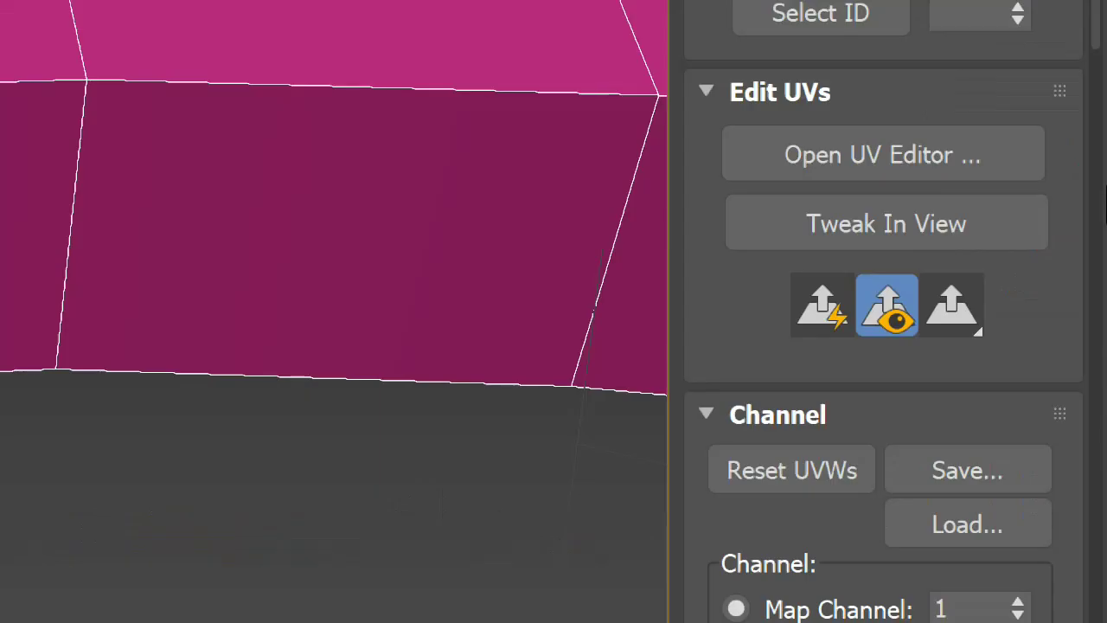
Step: Activate Point-to-Point Seams in the Unwrap UVW Peel rollout
click(1003, 226)
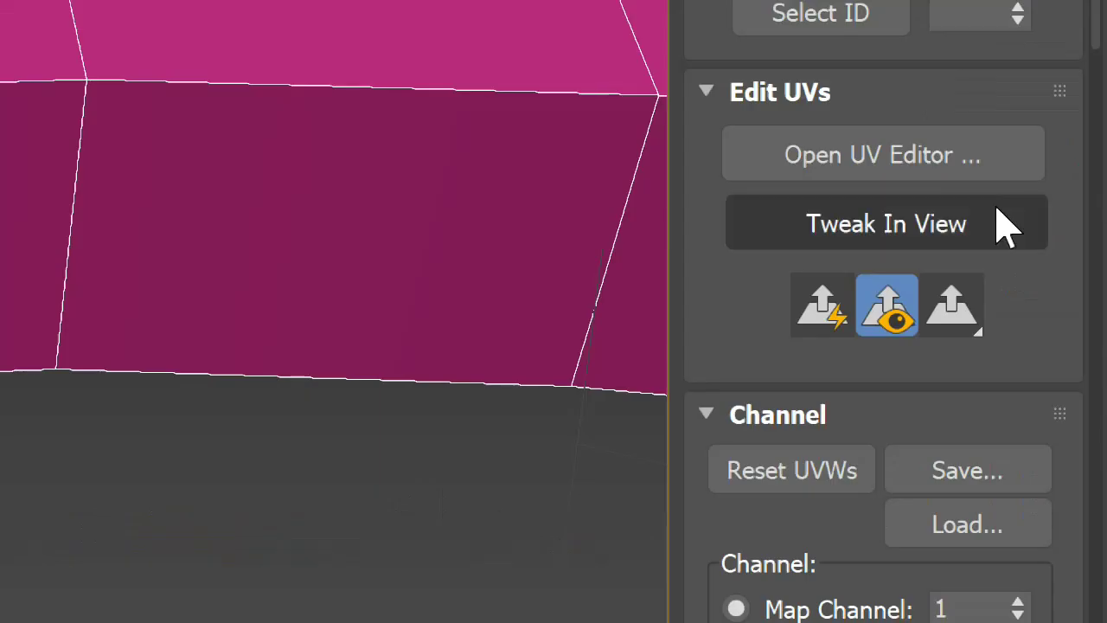
scroll(877, 210, down, 1)
scroll(830, 363, down, 6)
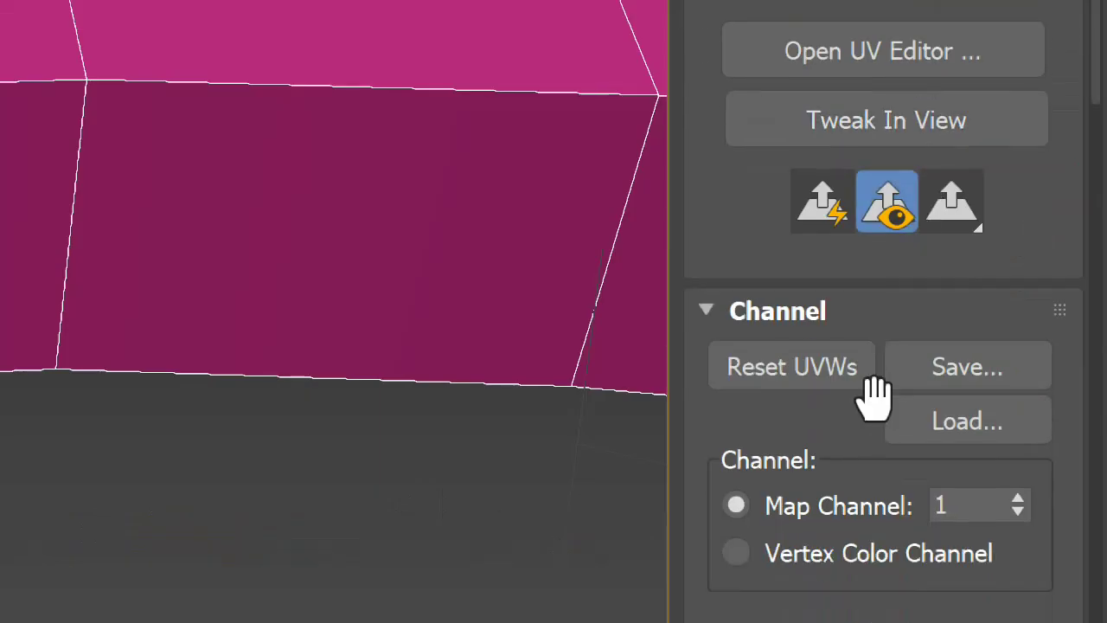
scroll(867, 459, down, 4)
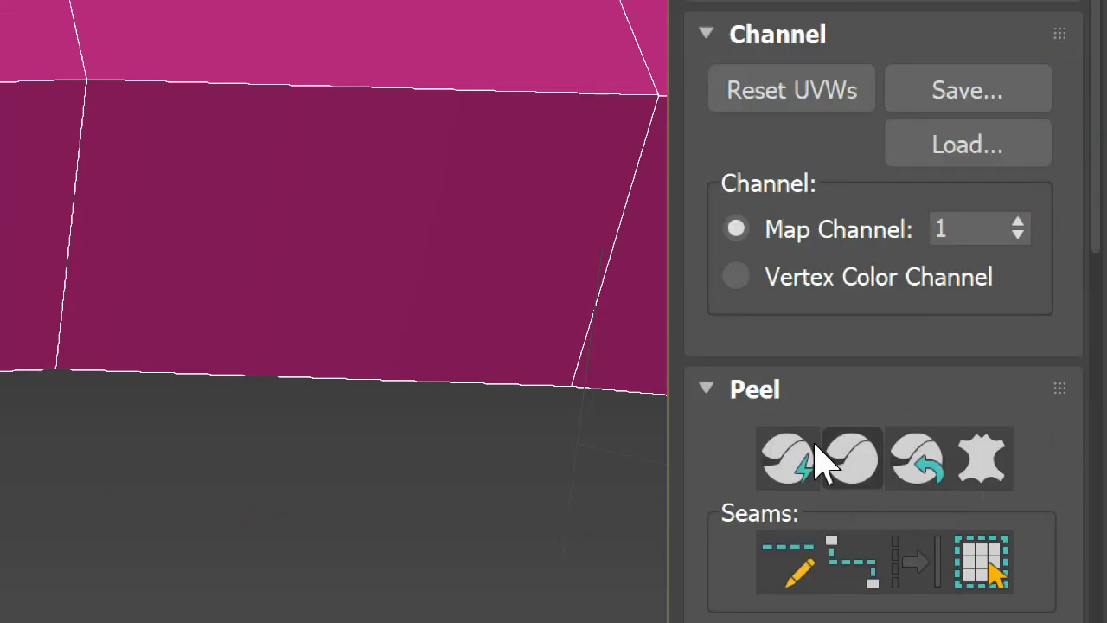
click(852, 566)
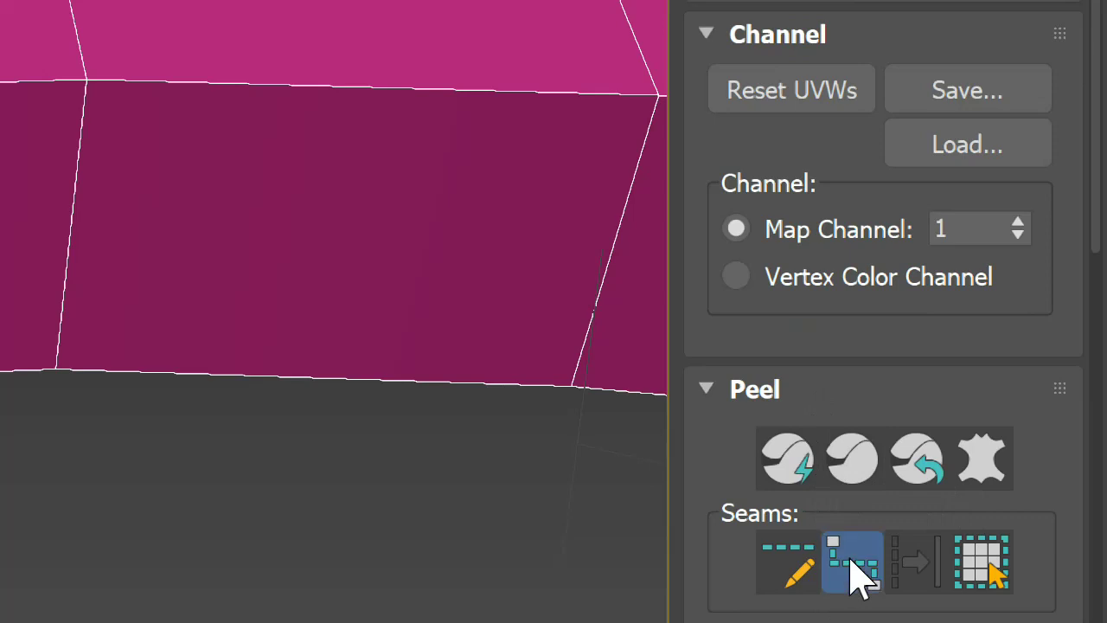
scroll(385, 506, down, 3)
scroll(385, 506, down, 3)
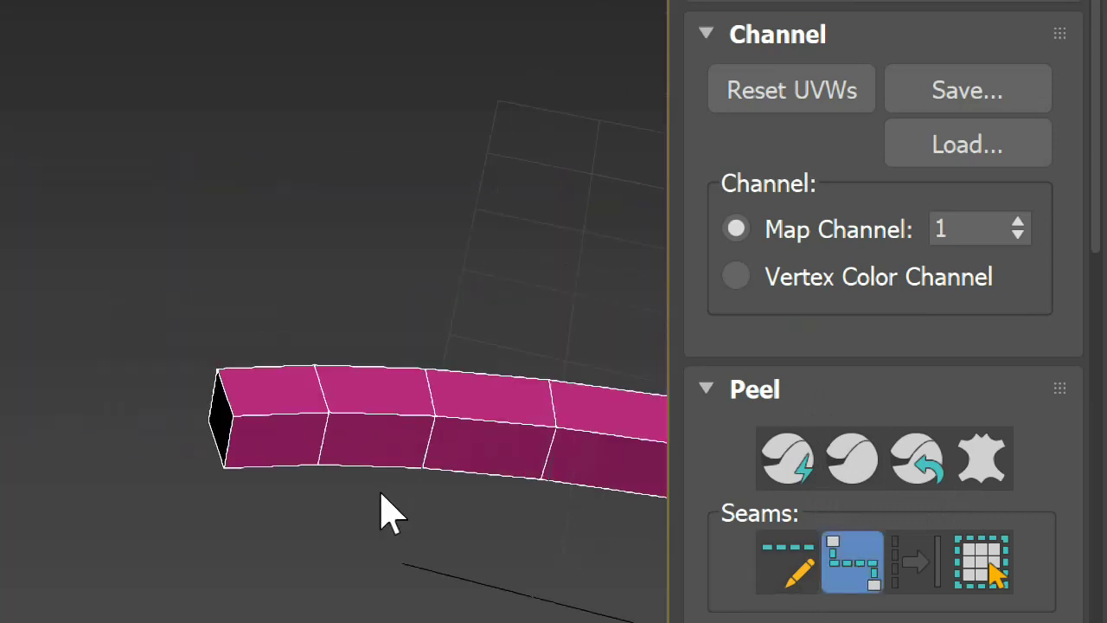
scroll(350, 488, up, 2)
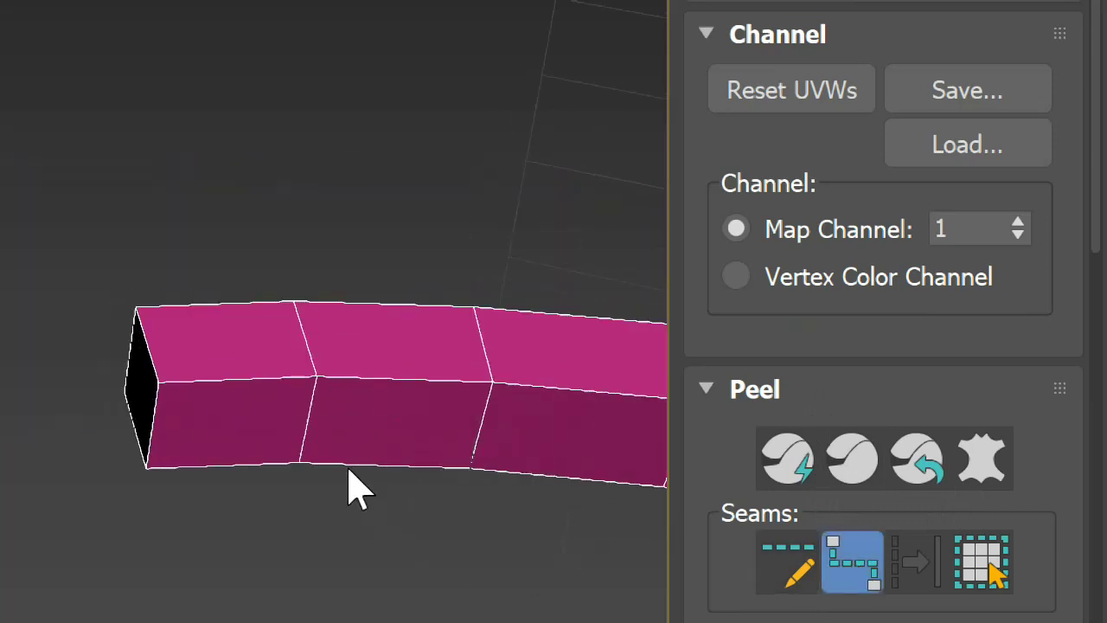
Step: End the Point-to-Point Seams tool with a viewport right-click, leaving the handle unseamed
right_click(302, 354)
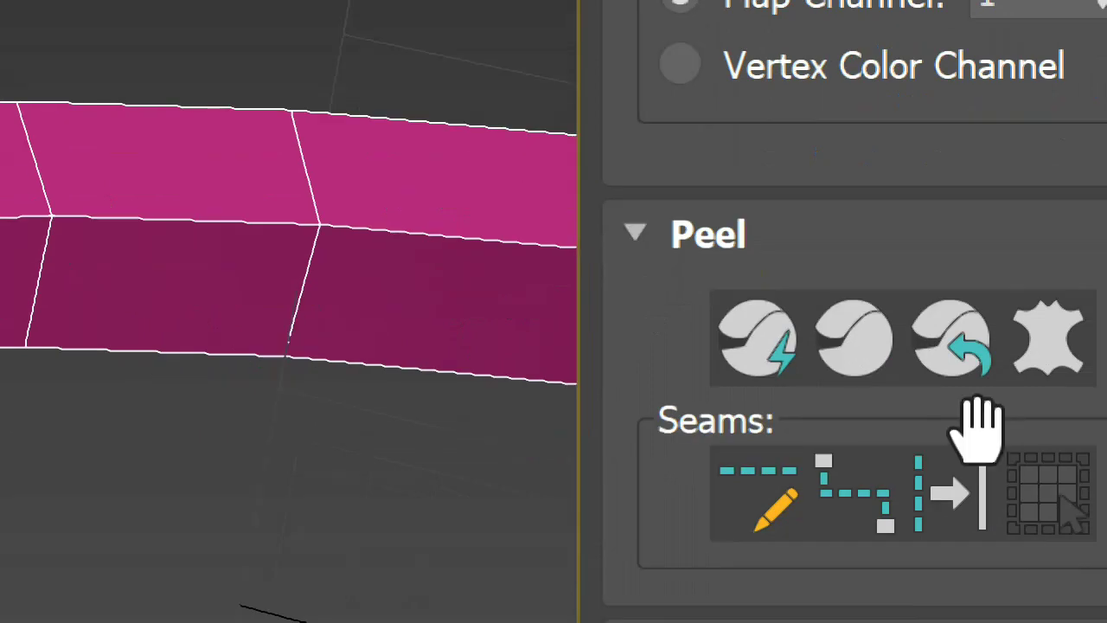
Step: In the Peel rollout, turn on Edit Seams, then reactivate Point-to-Point Seams
click(874, 467)
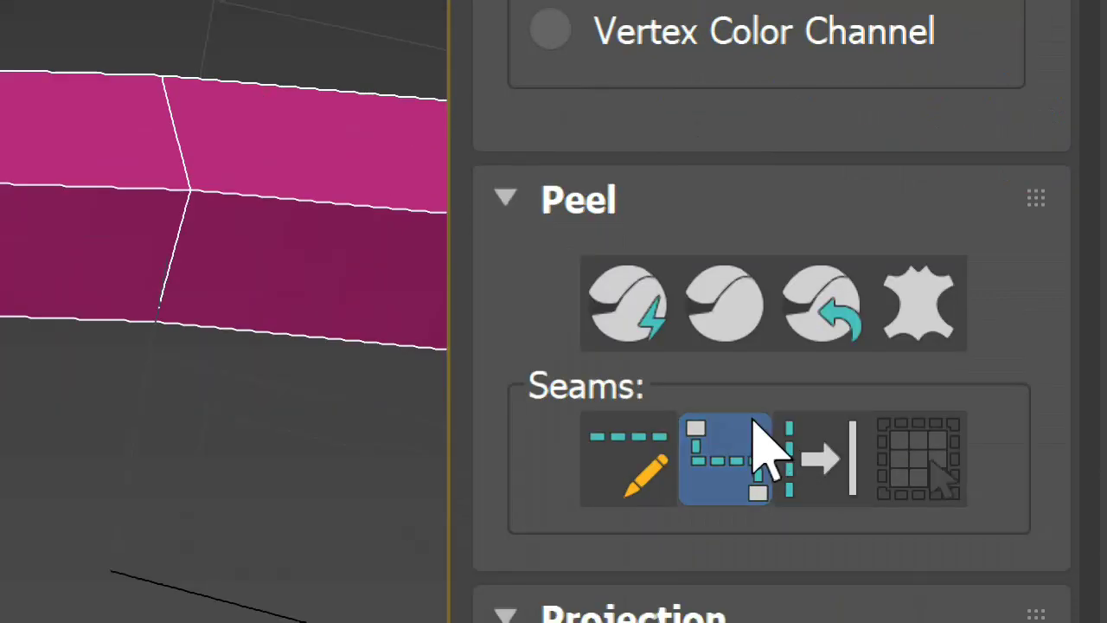
click(741, 446)
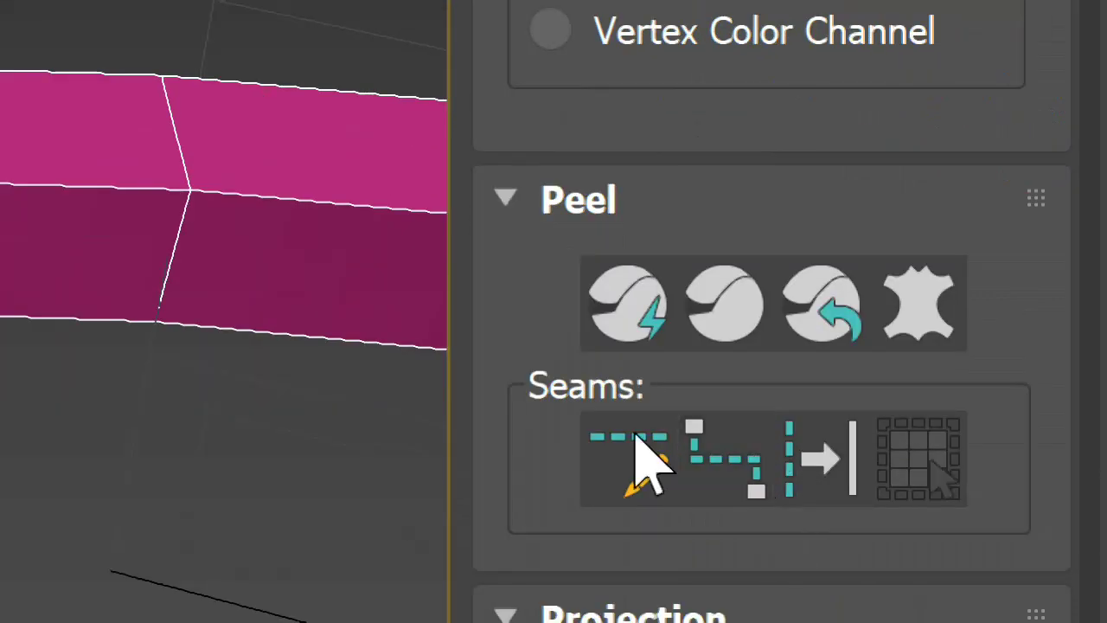
click(654, 464)
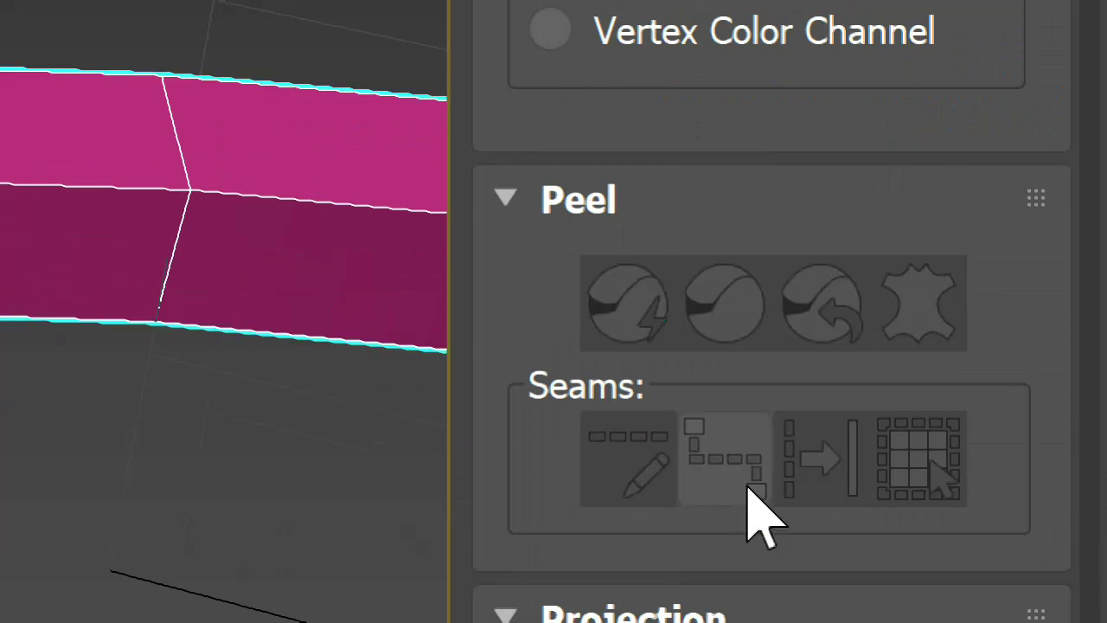
click(594, 433)
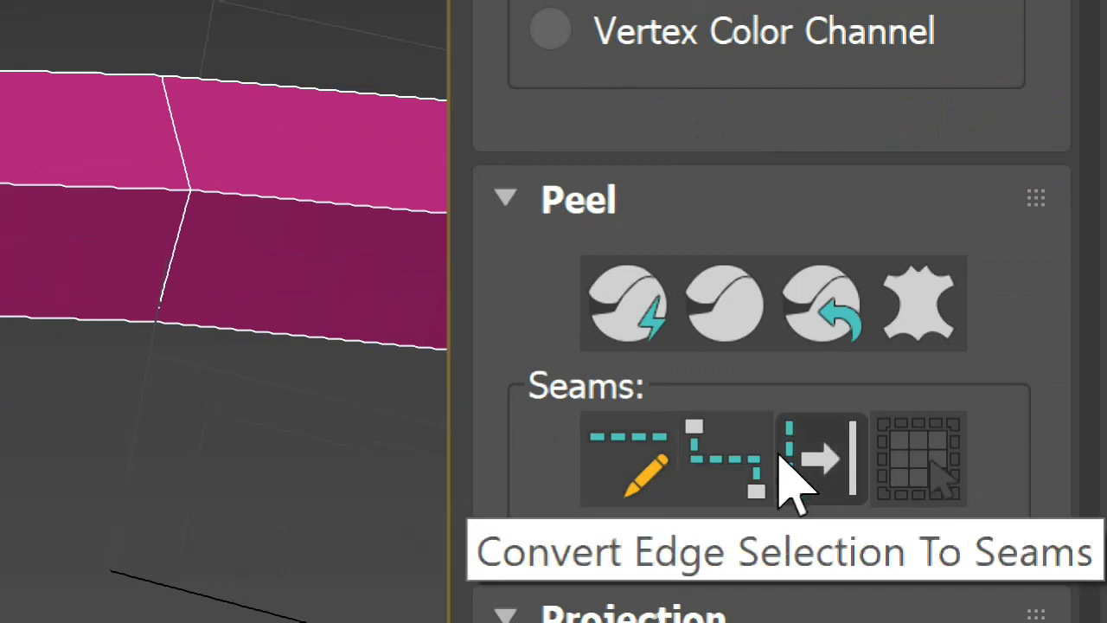
click(754, 484)
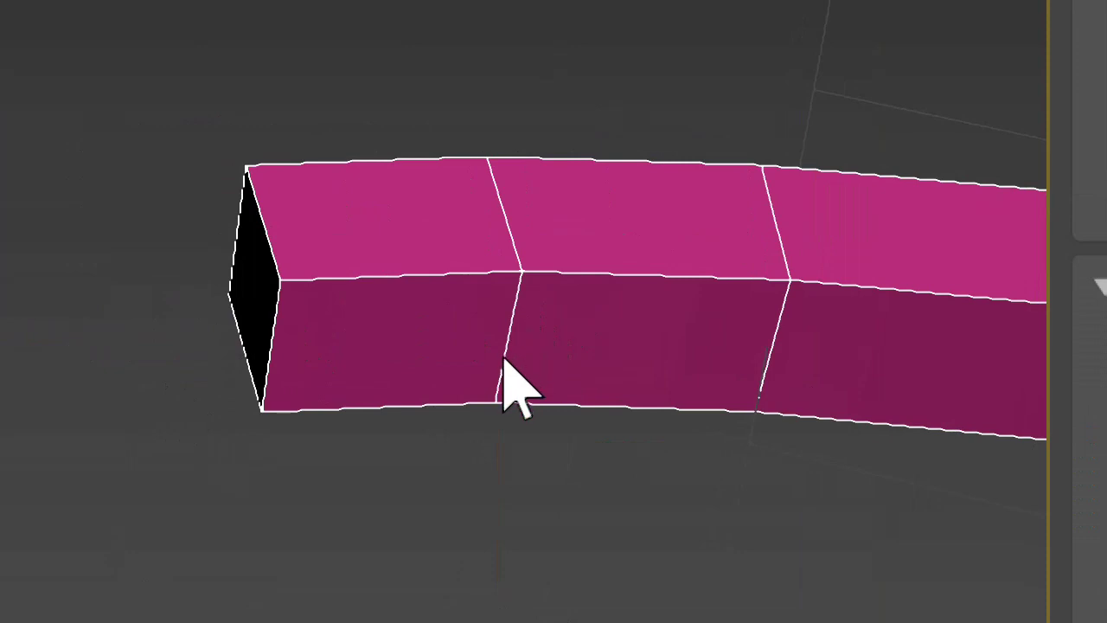
Step: Zoom and pan the Perspective view to frame the end of the pink handle
scroll(508, 406, down, 4)
scroll(819, 435, down, 3)
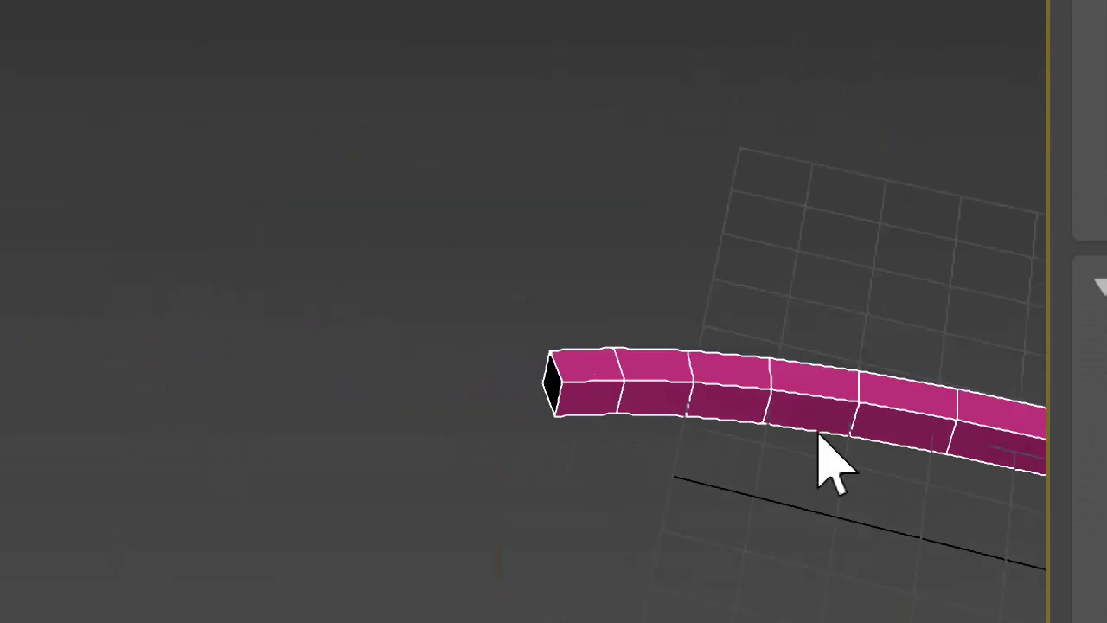
scroll(722, 424, down, 3)
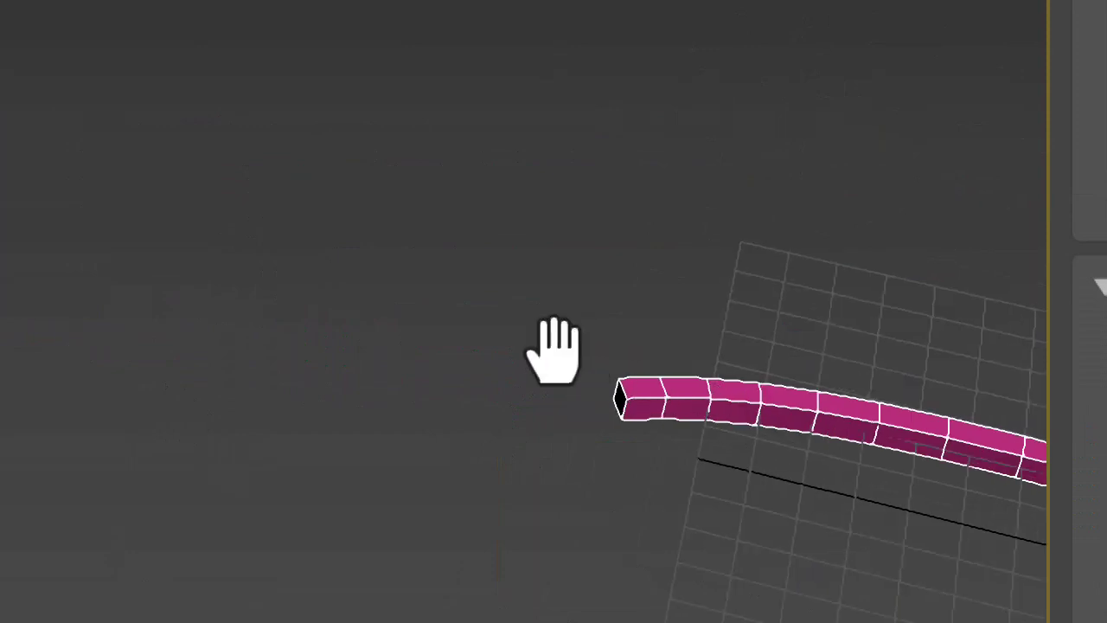
middle_drag(551, 347, 409, 346)
scroll(411, 386, up, 2)
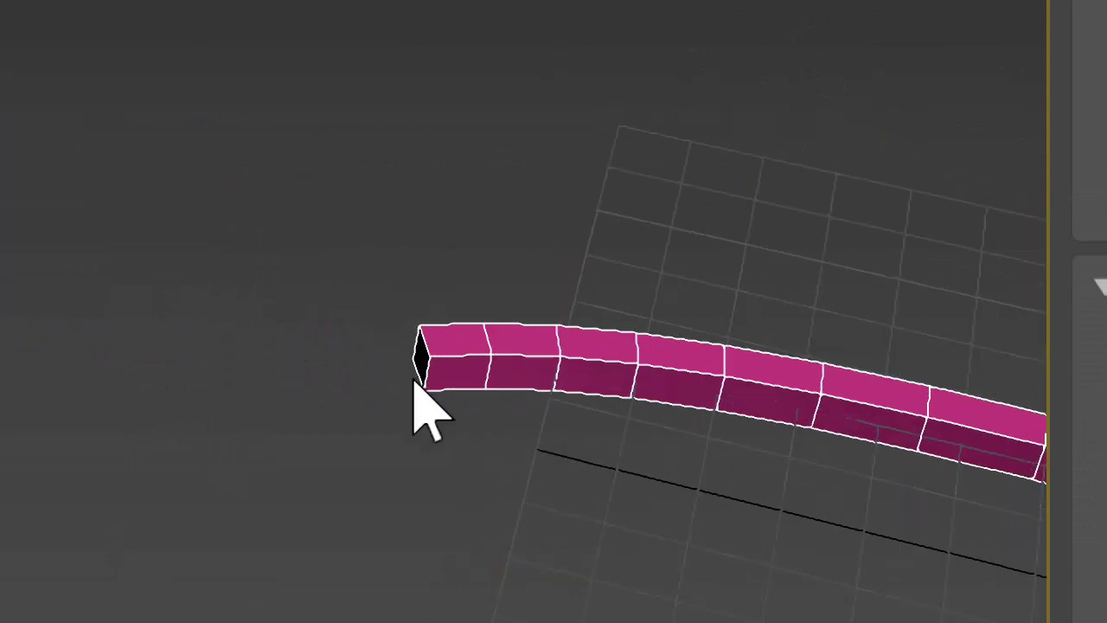
scroll(414, 389, up, 3)
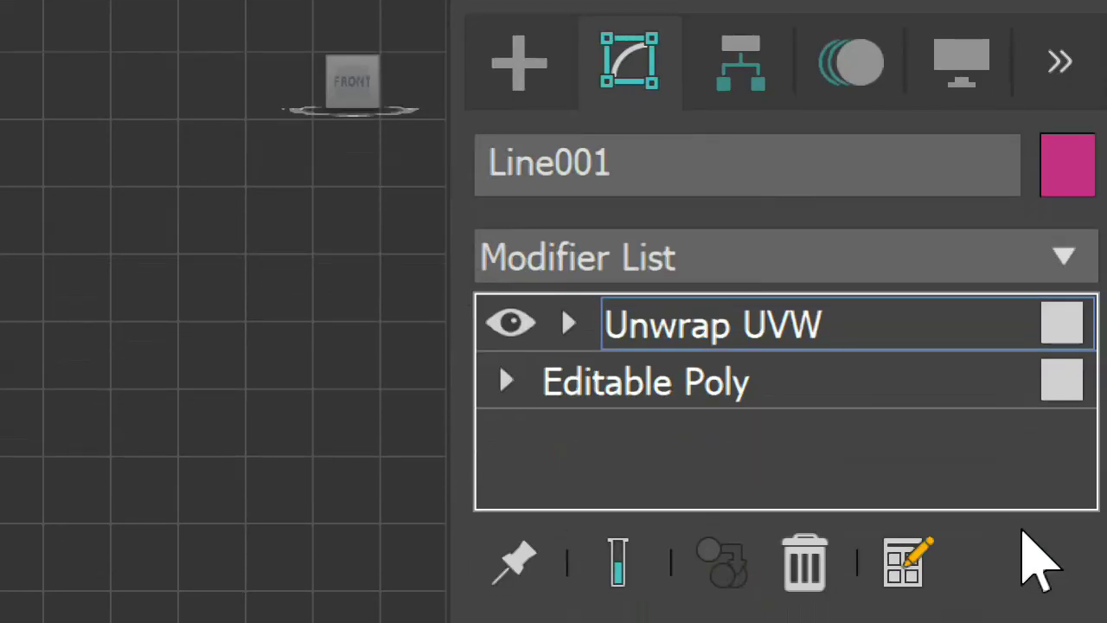
Step: Collapse Line001's stack with Convert To > Convert to Editable Poly
click(600, 373)
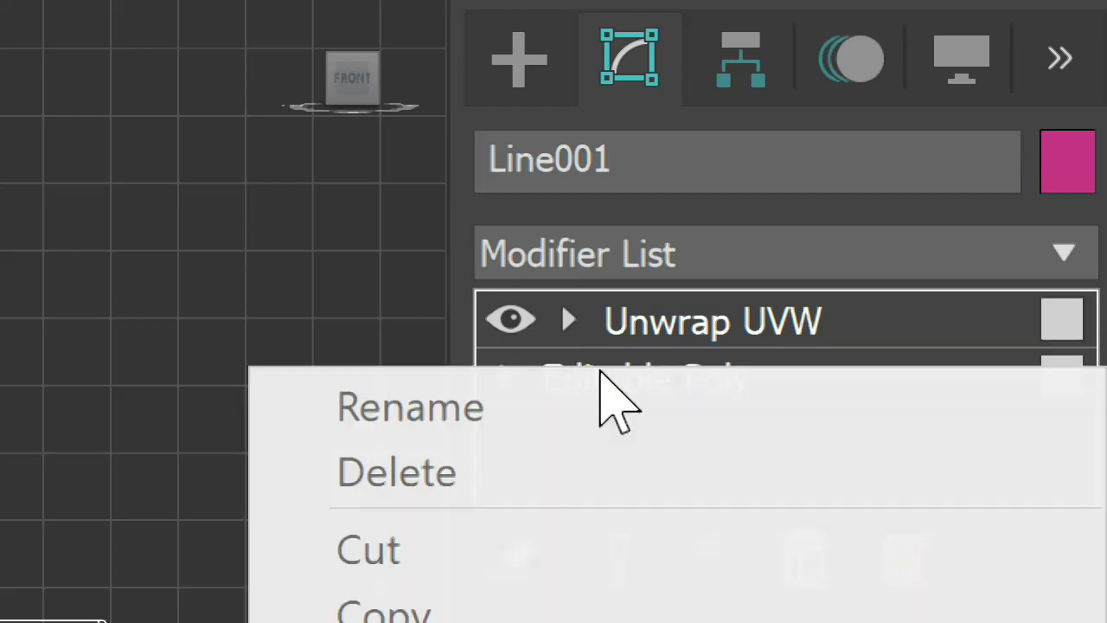
right_click(600, 372)
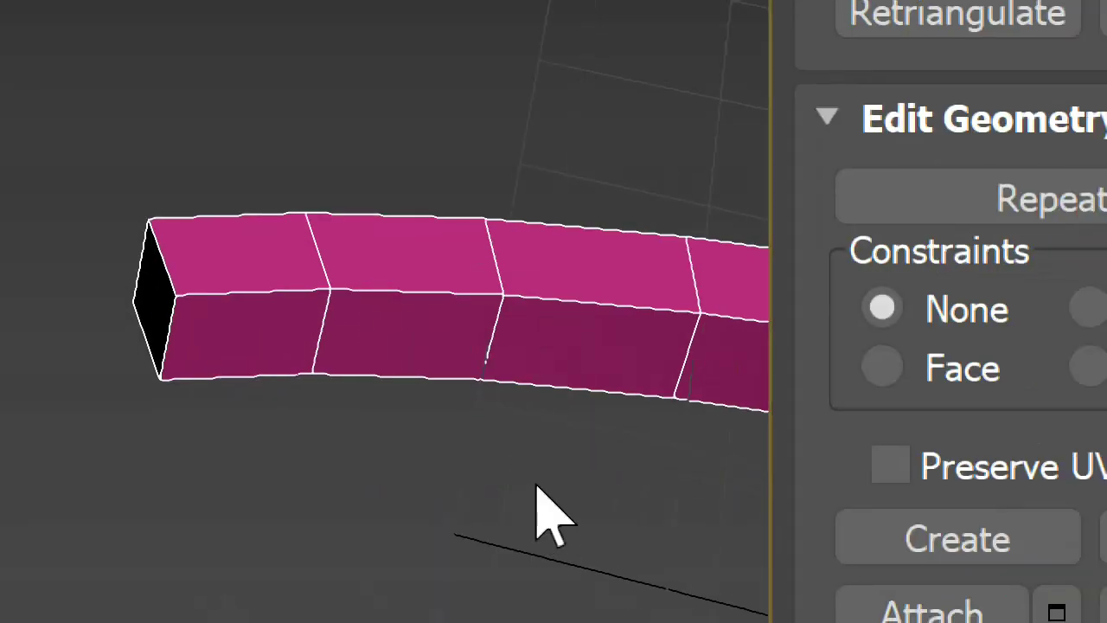
right_click(412, 339)
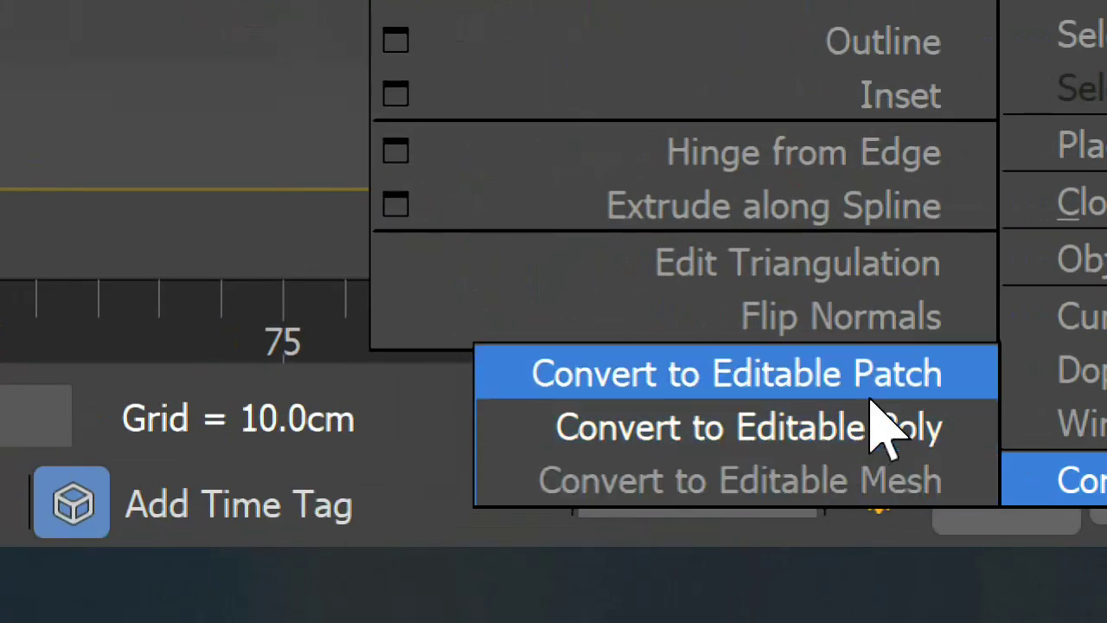
click(896, 438)
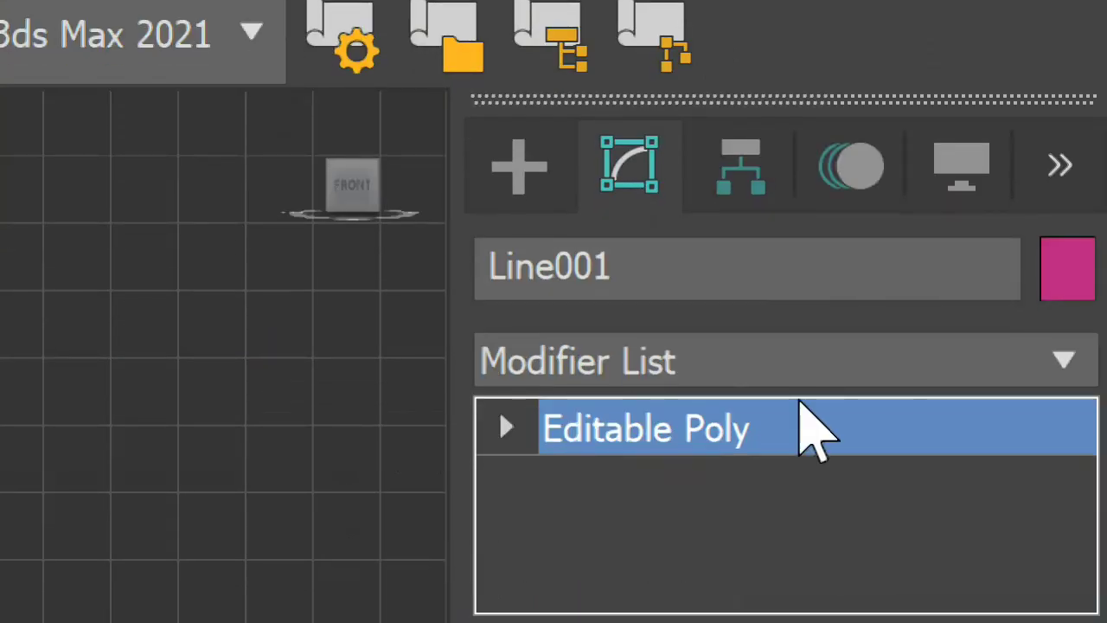
Step: Add Unwrap UVW above Line001's Editable Poly by typing its name in the Modifier List
click(814, 354)
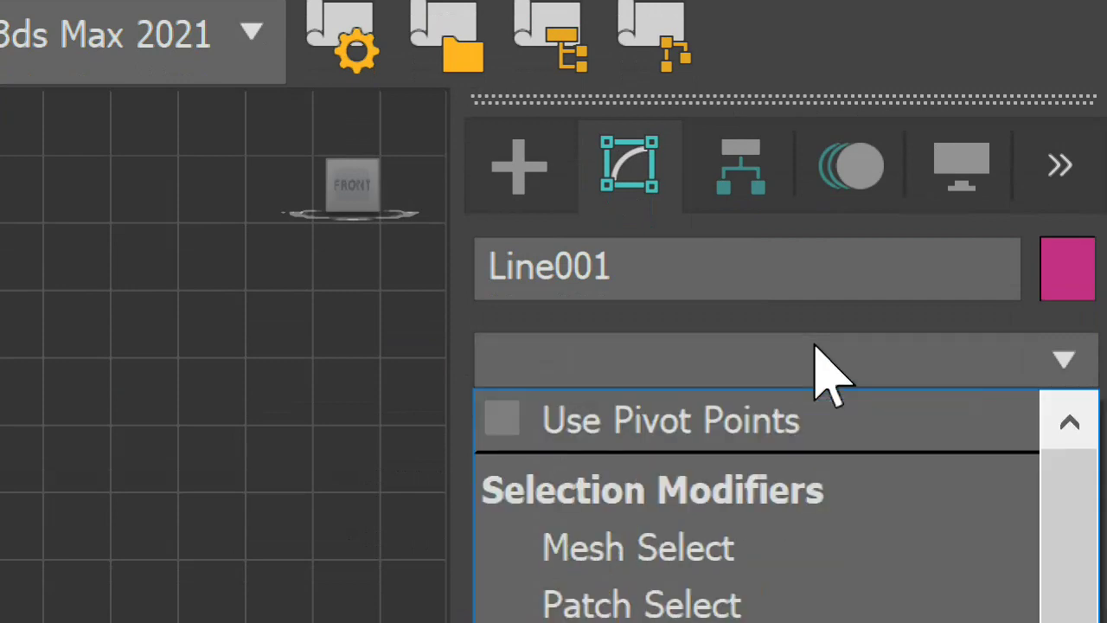
text(Unwrap UVW)
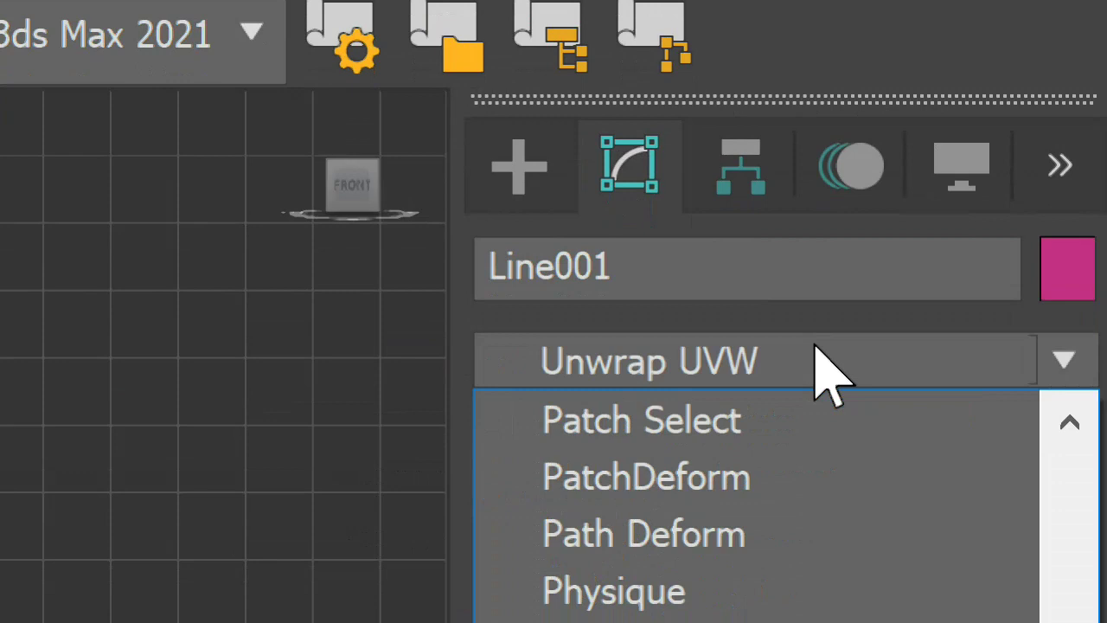
key(Return)
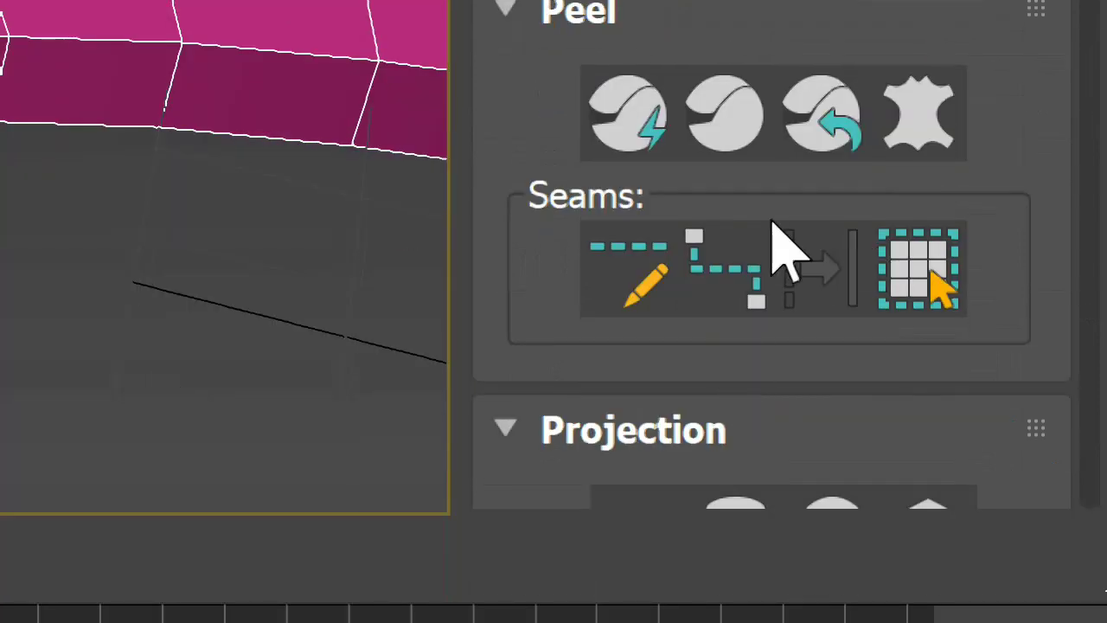
Step: Draw a point-to-point seam across the handle's top near its end and down its front face
click(745, 280)
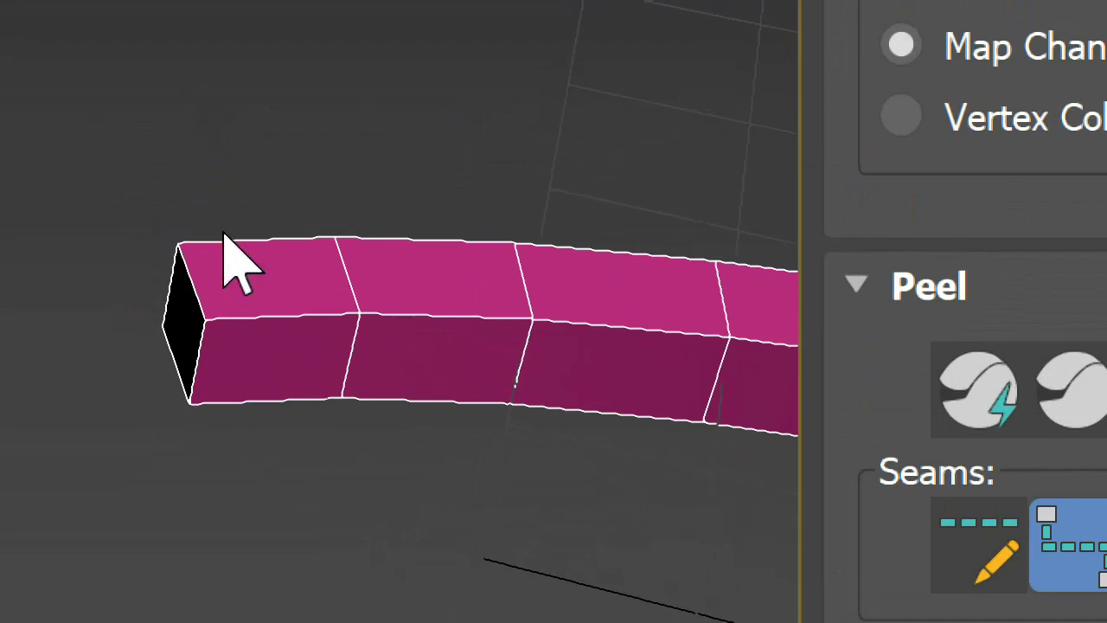
click(346, 294)
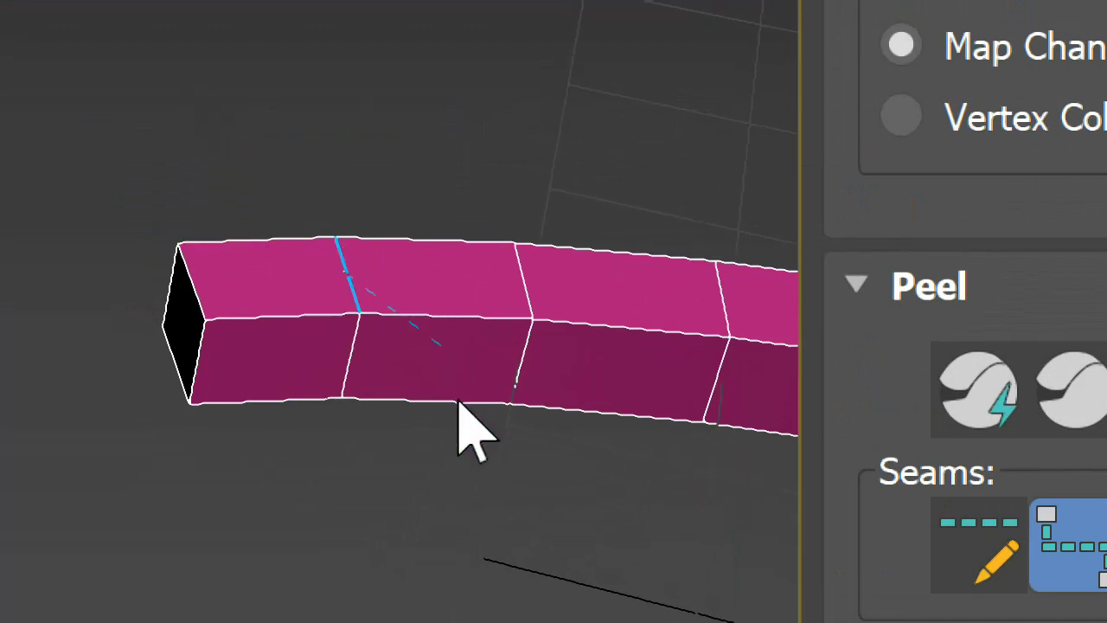
right_click(362, 383)
click(352, 360)
right_click(356, 362)
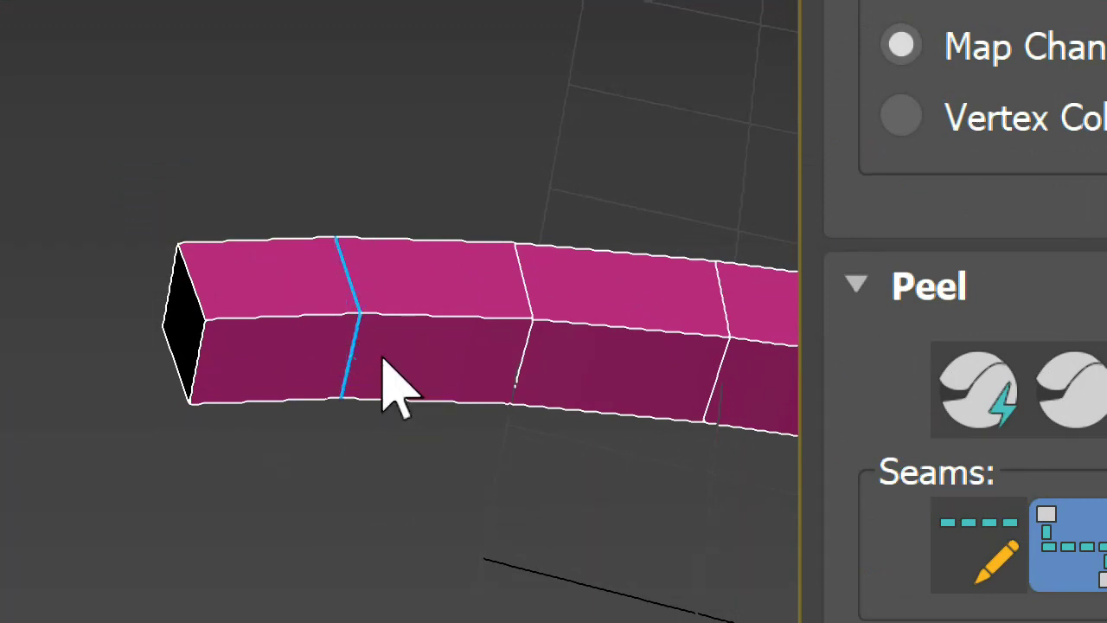
Step: Extend the seam from its bottom vertex, orbiting and panning to check the handle end
alt+middle_drag(383, 358, 363, 277)
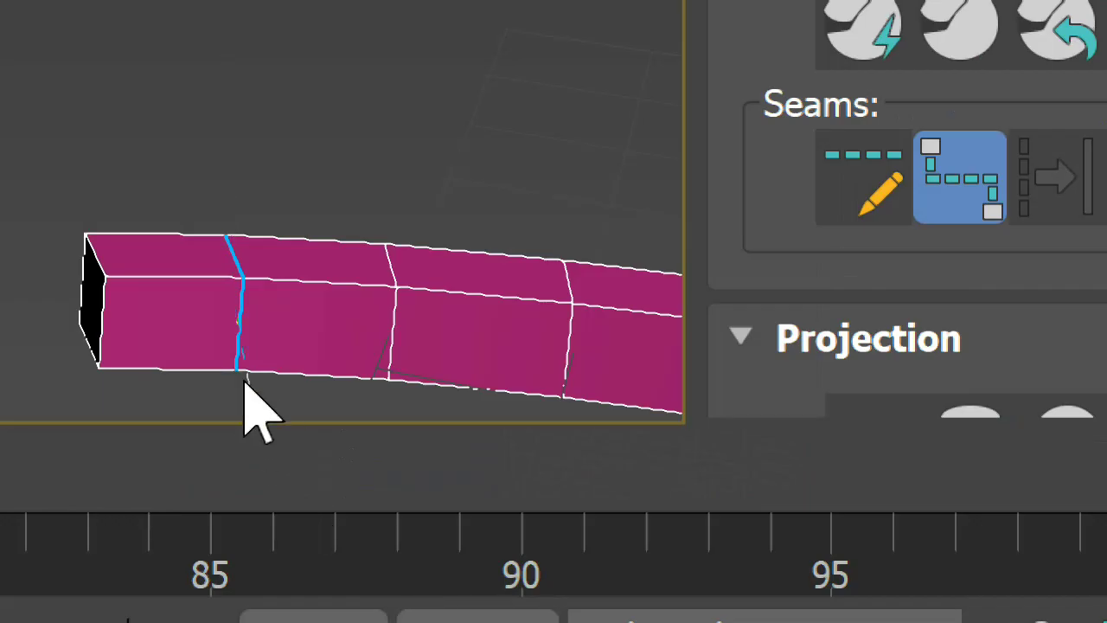
click(242, 378)
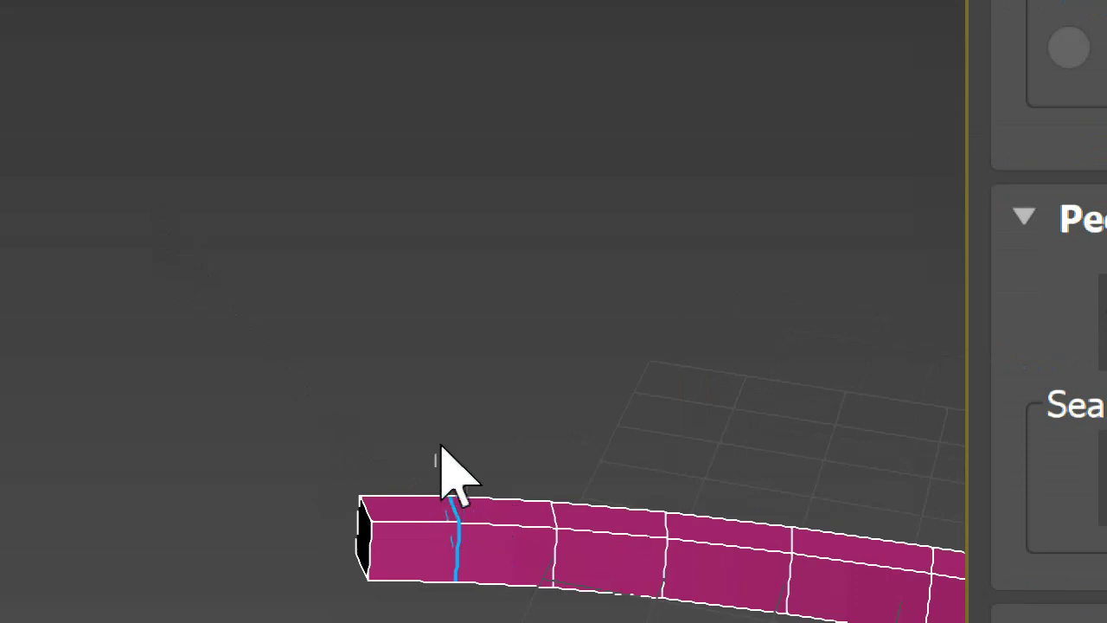
middle_drag(452, 444, 438, 330)
click(460, 401)
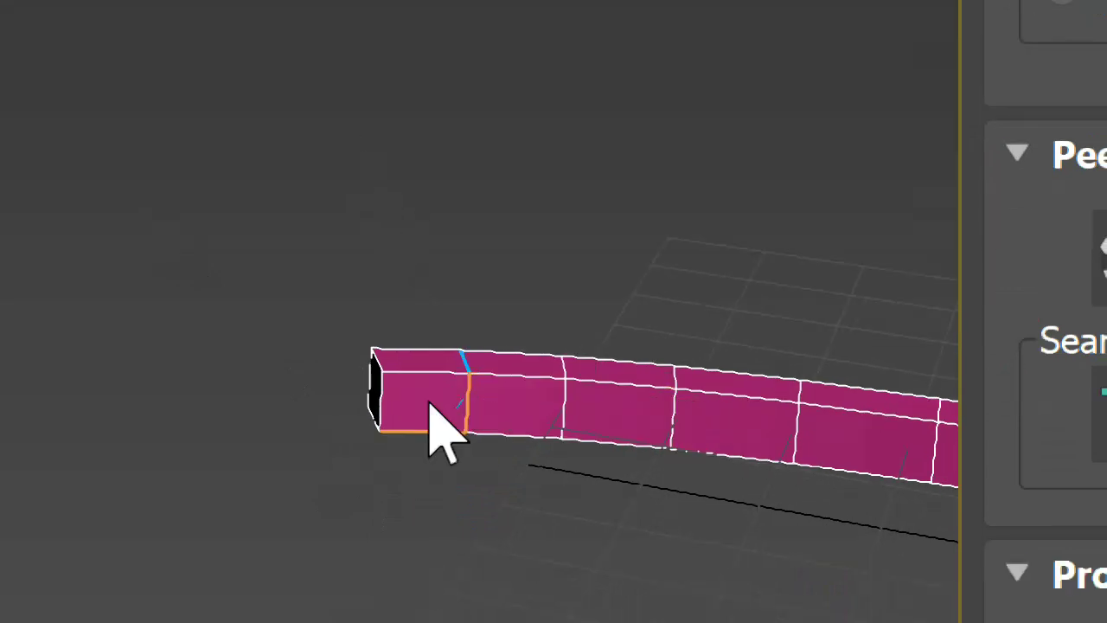
scroll(519, 419, up, 2)
alt+middle_drag(474, 318, 468, 304)
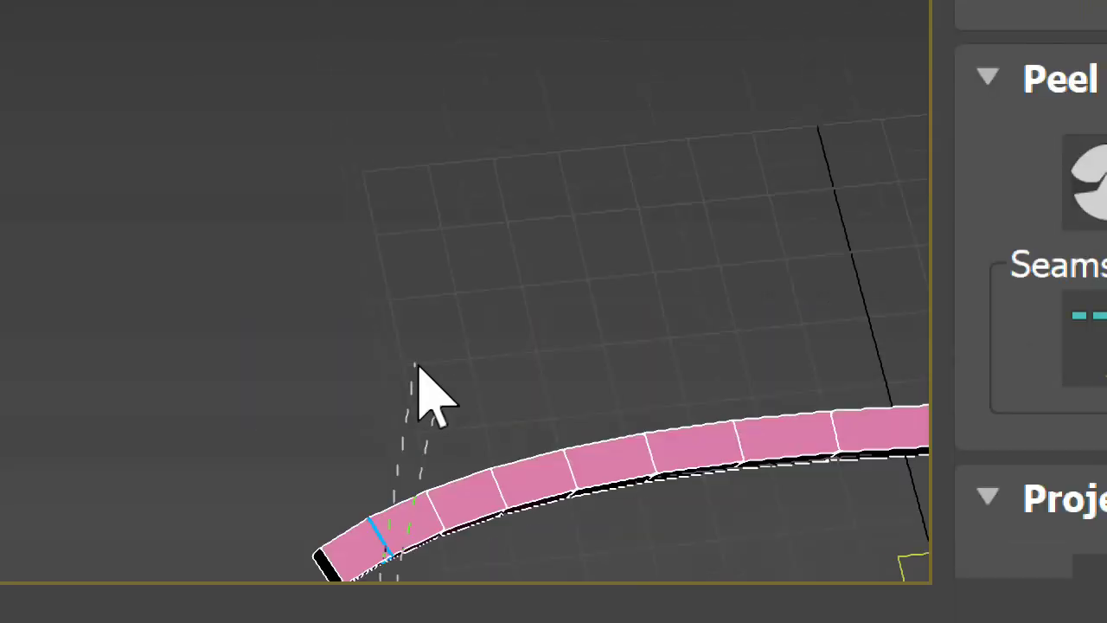
scroll(419, 369, down, 3)
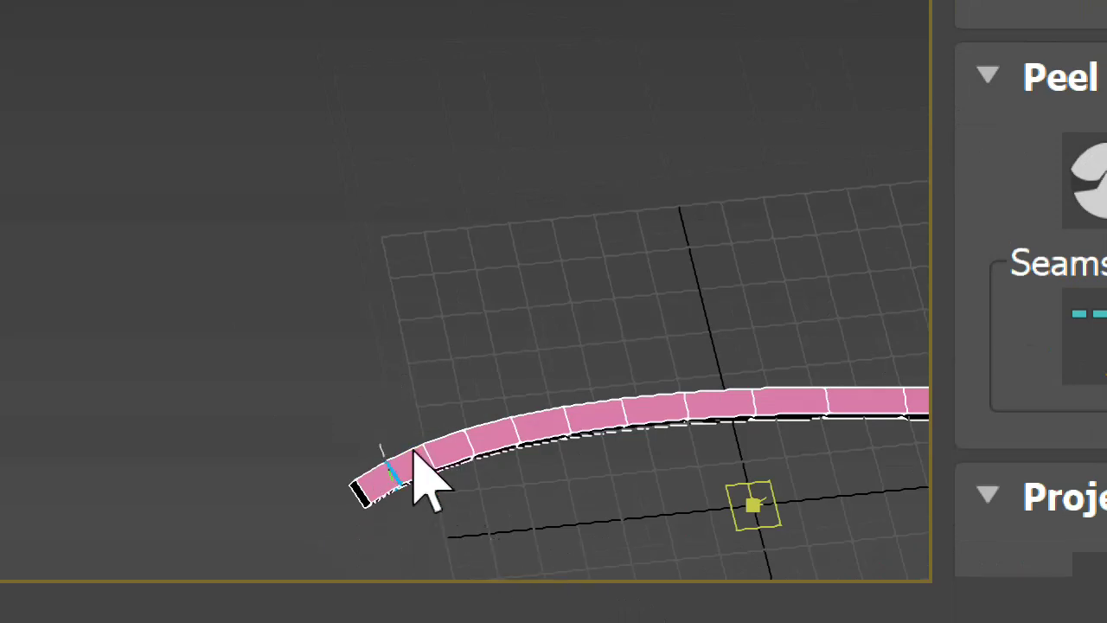
alt+middle_drag(415, 457, 501, 456)
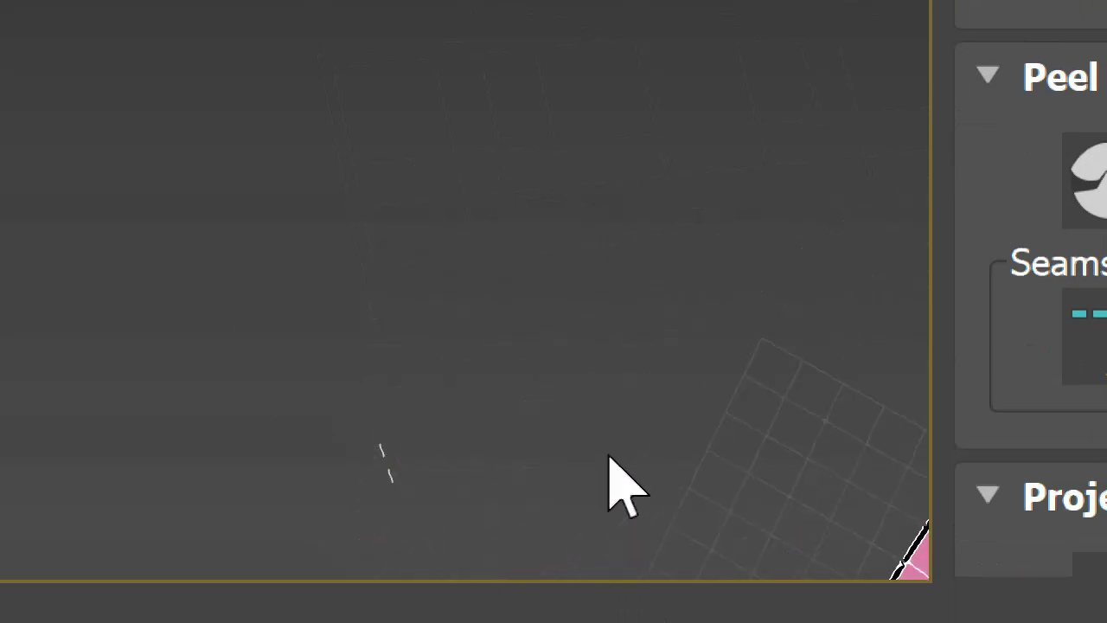
alt+middle_drag(609, 456, 334, 94)
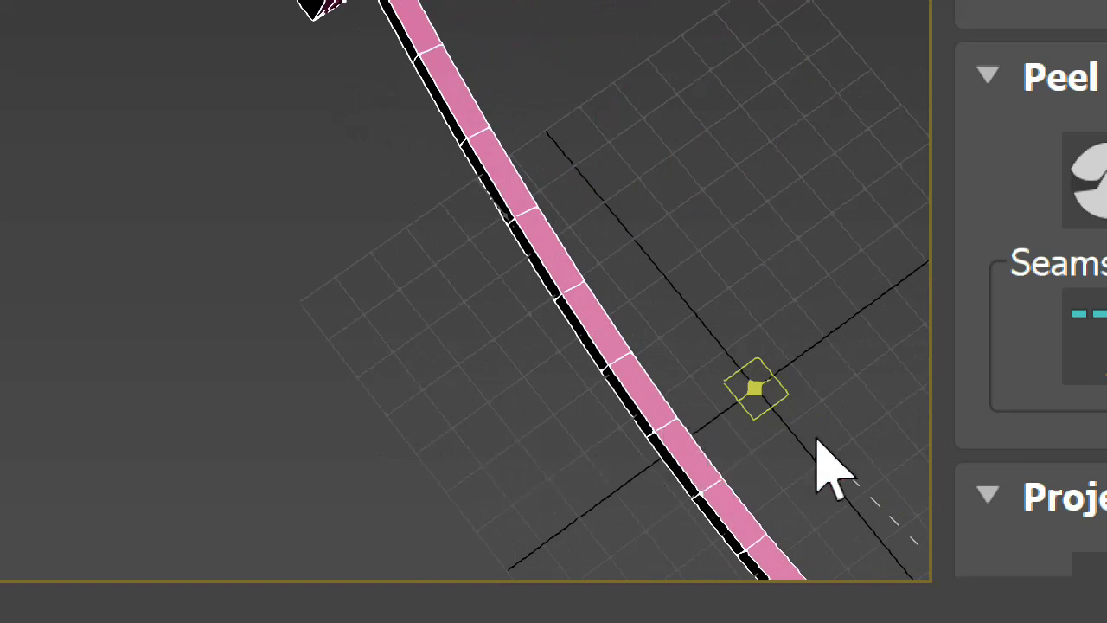
middle_drag(815, 469, 435, 91)
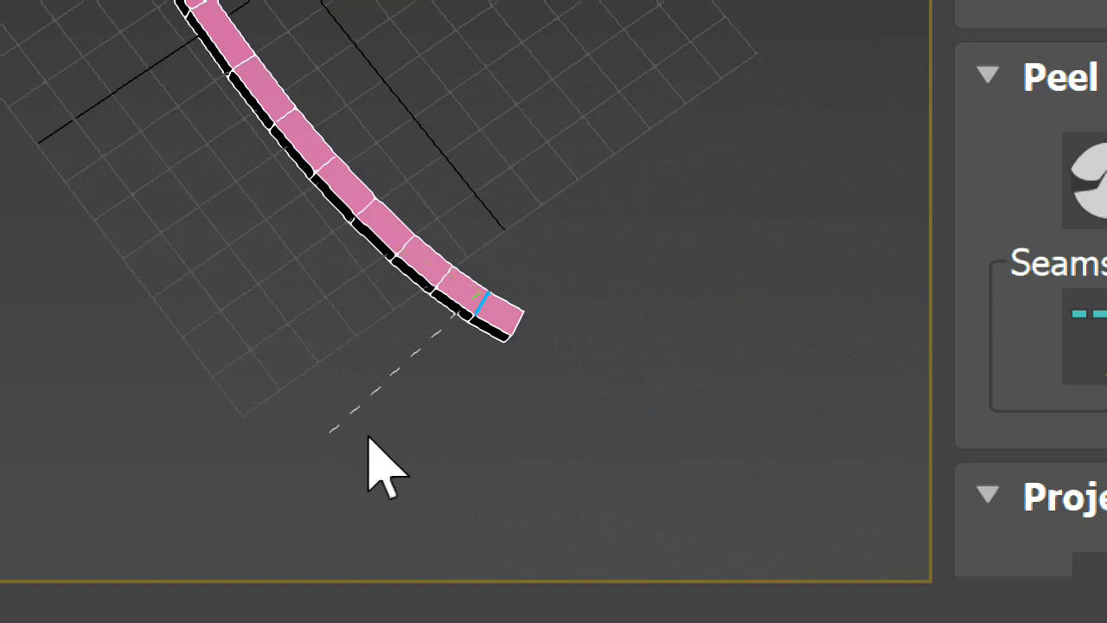
alt+middle_drag(402, 406, 494, 265)
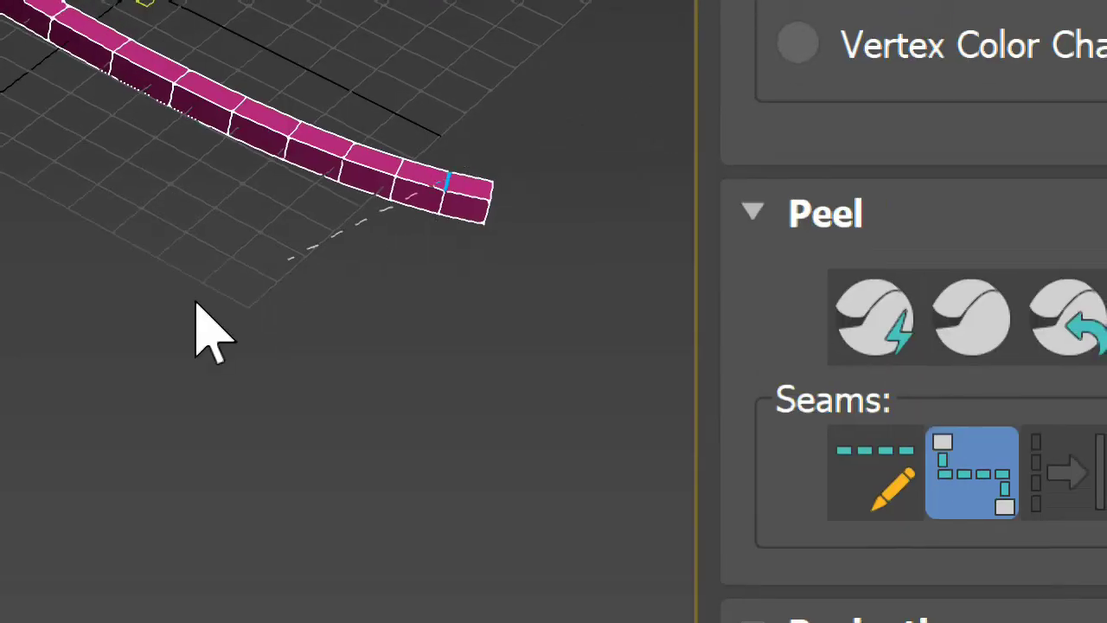
scroll(412, 249, up, 3)
right_click(499, 185)
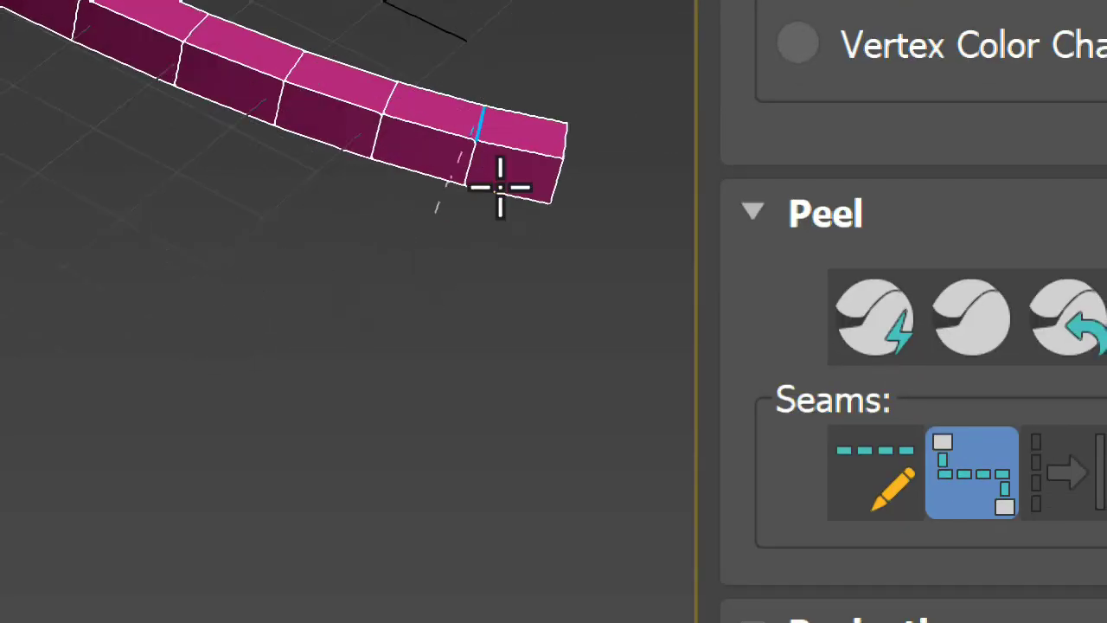
click(475, 146)
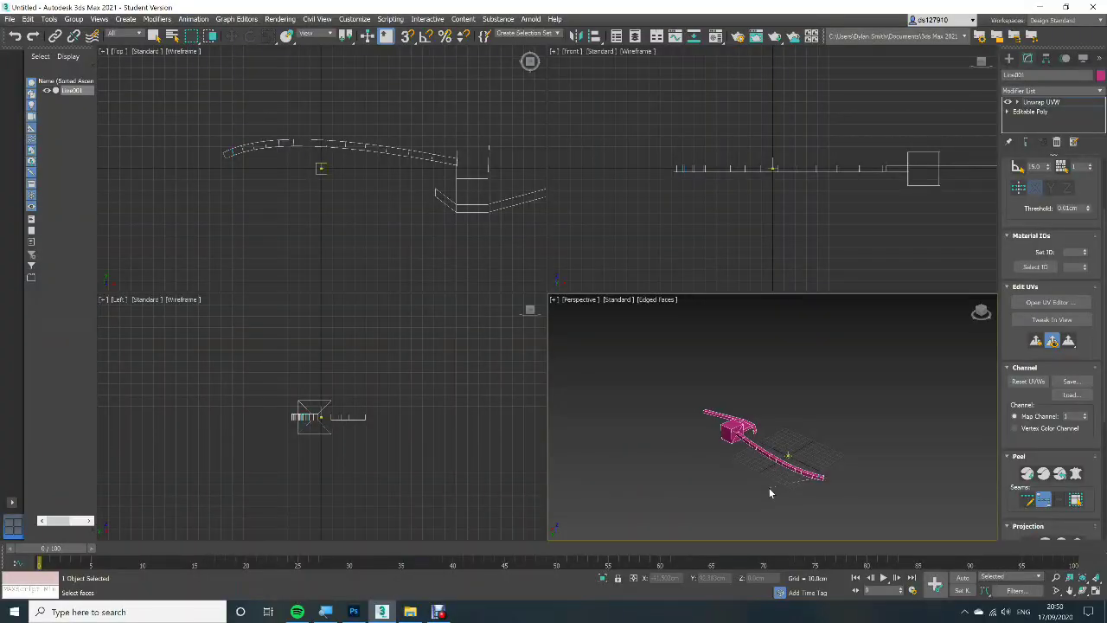
key(alt+w)
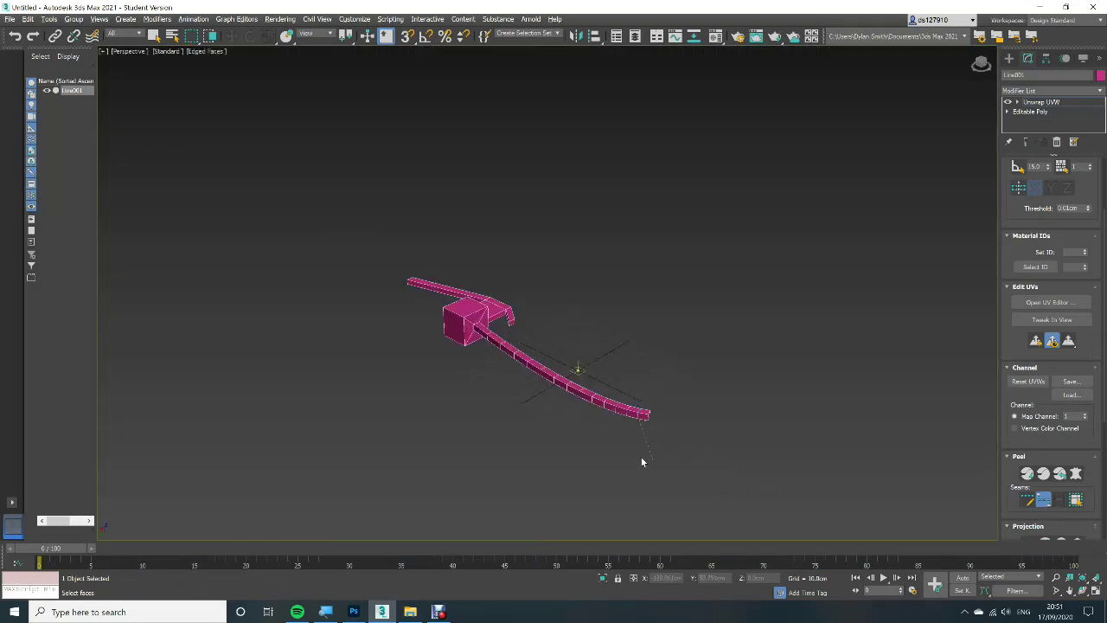
scroll(640, 461, up, 5)
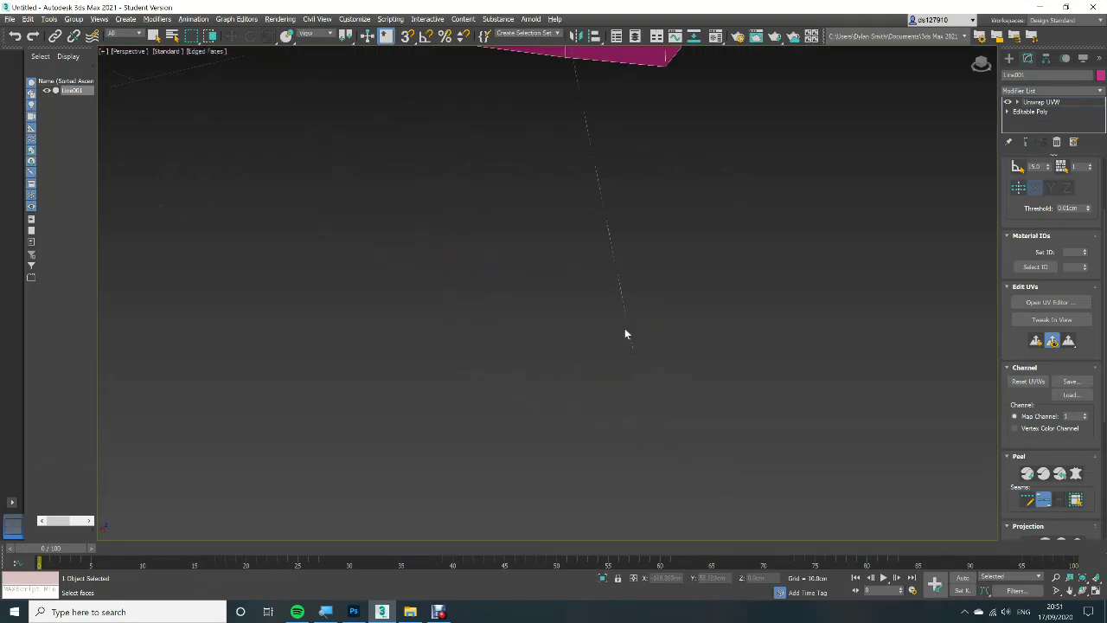
scroll(623, 328, down, 6)
middle_drag(618, 321, 532, 419)
scroll(532, 420, up, 5)
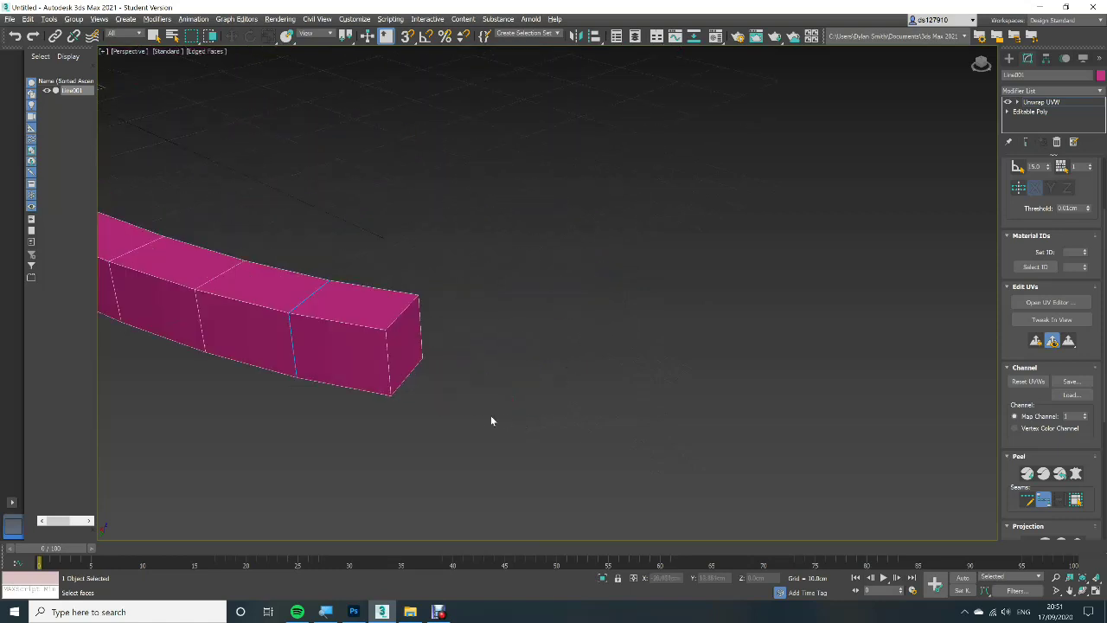
scroll(467, 400, down, 3)
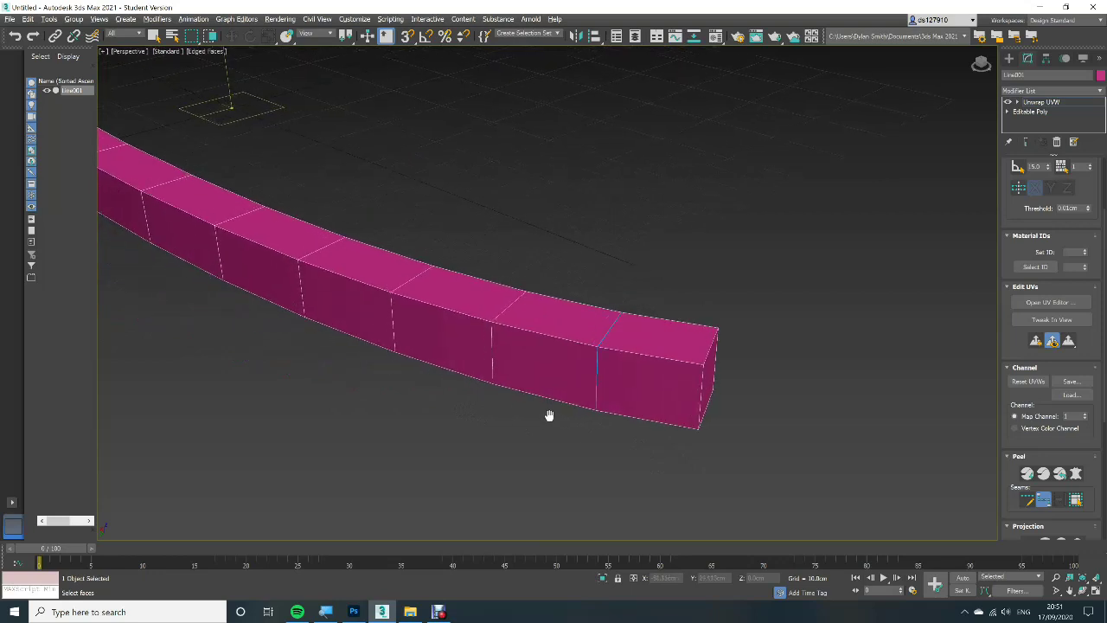
scroll(571, 415, down, 5)
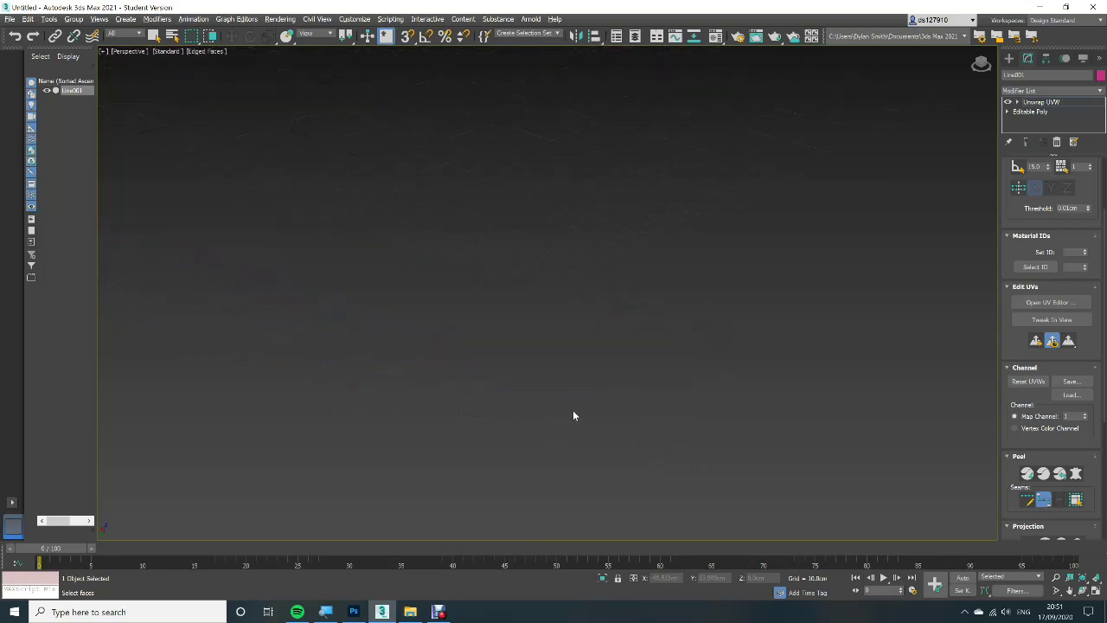
scroll(575, 413, up, 5)
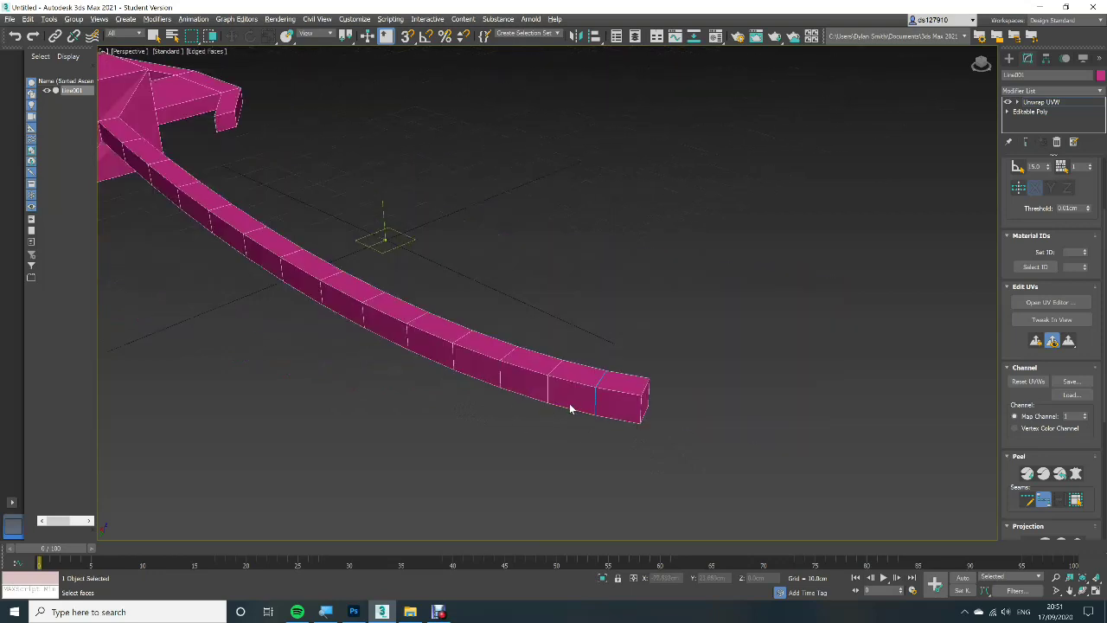
scroll(569, 408, up, 2)
scroll(570, 408, down, 1)
scroll(570, 408, up, 2)
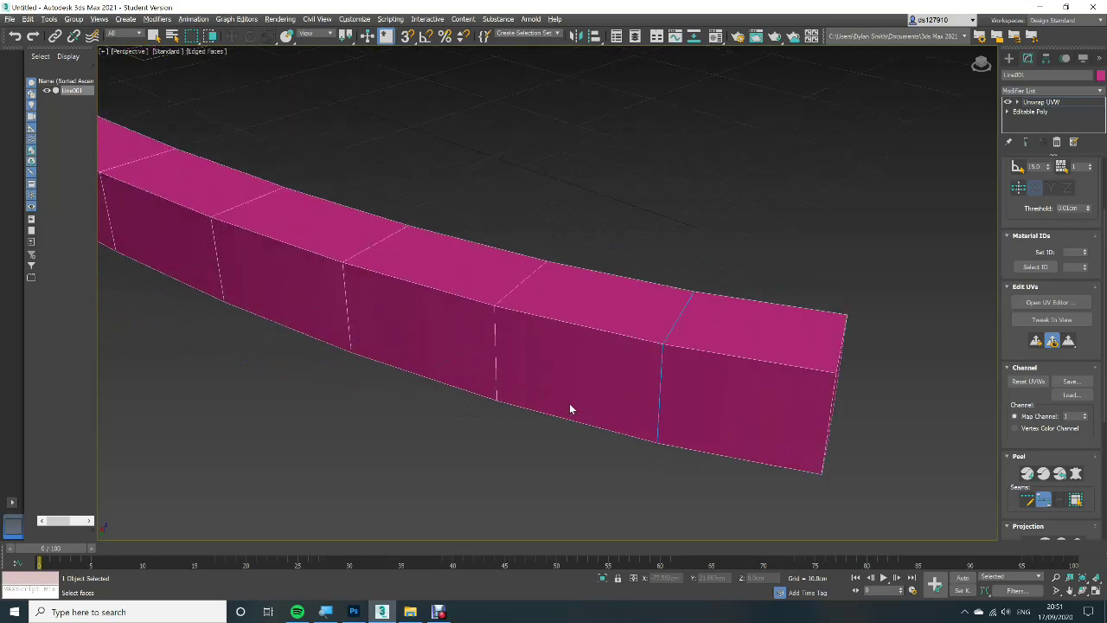
scroll(569, 409, up, 1)
scroll(596, 387, up, 2)
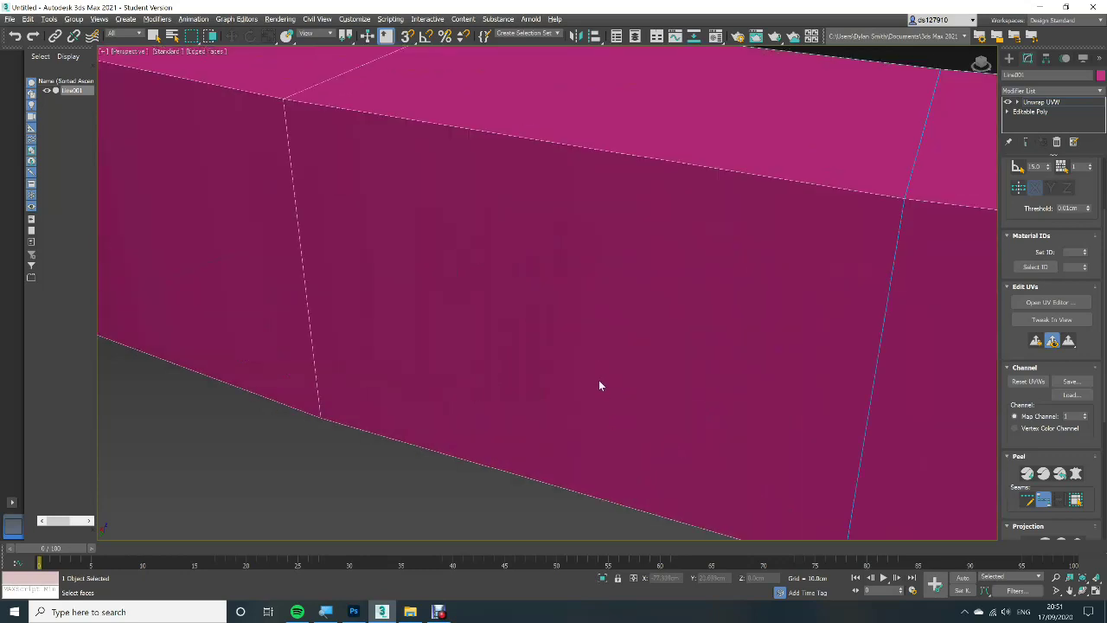
middle_drag(673, 403, 465, 351)
scroll(463, 350, down, 2)
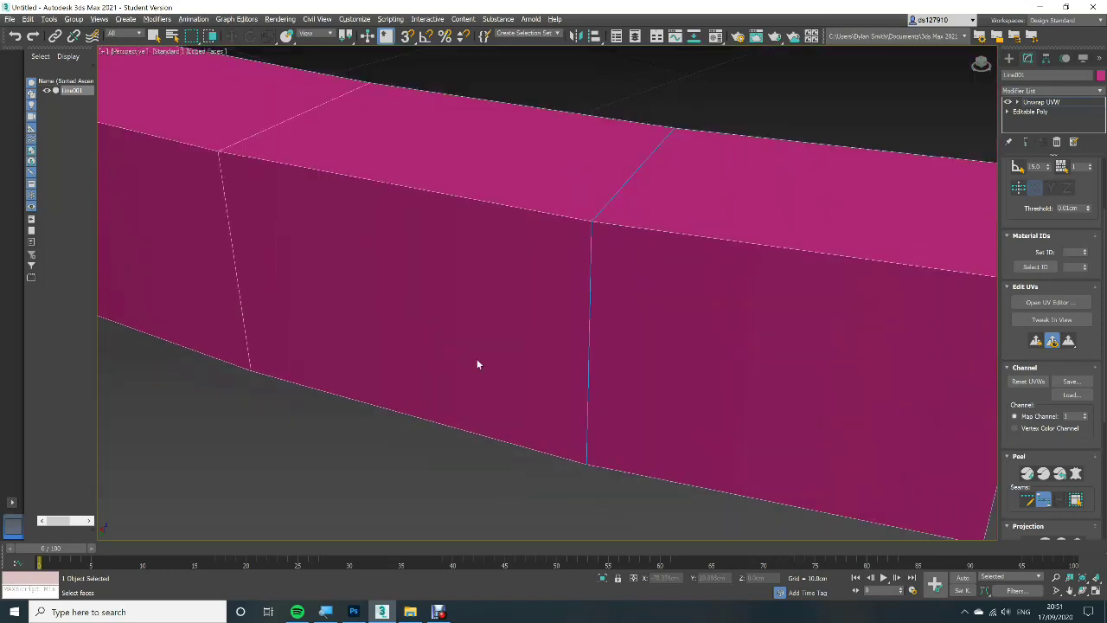
scroll(523, 373, down, 5)
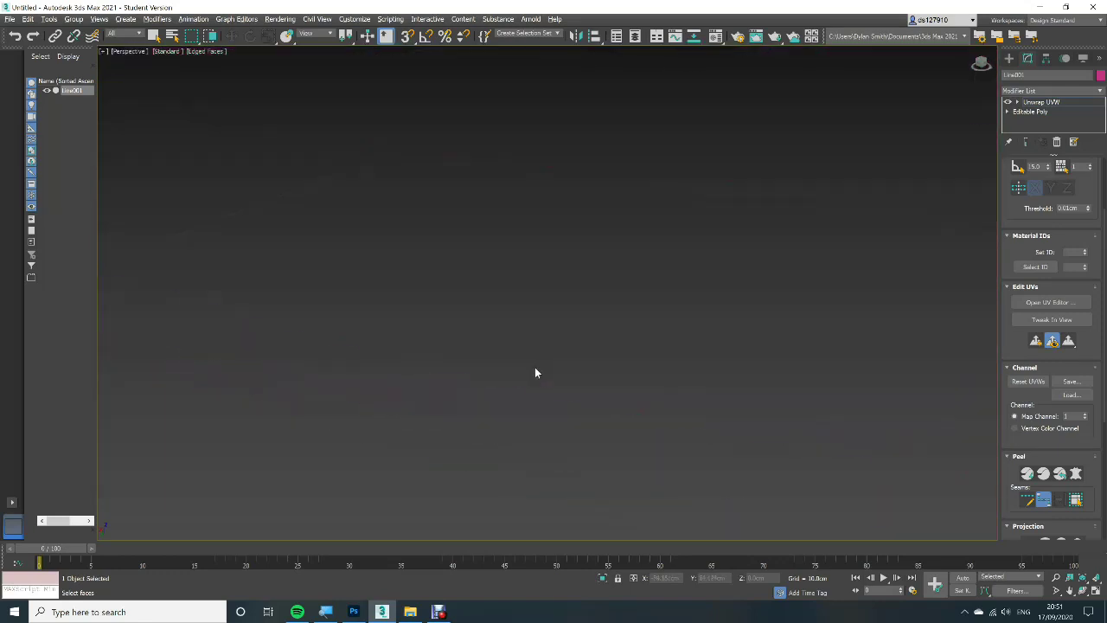
scroll(525, 358, up, 3)
scroll(524, 358, down, 2)
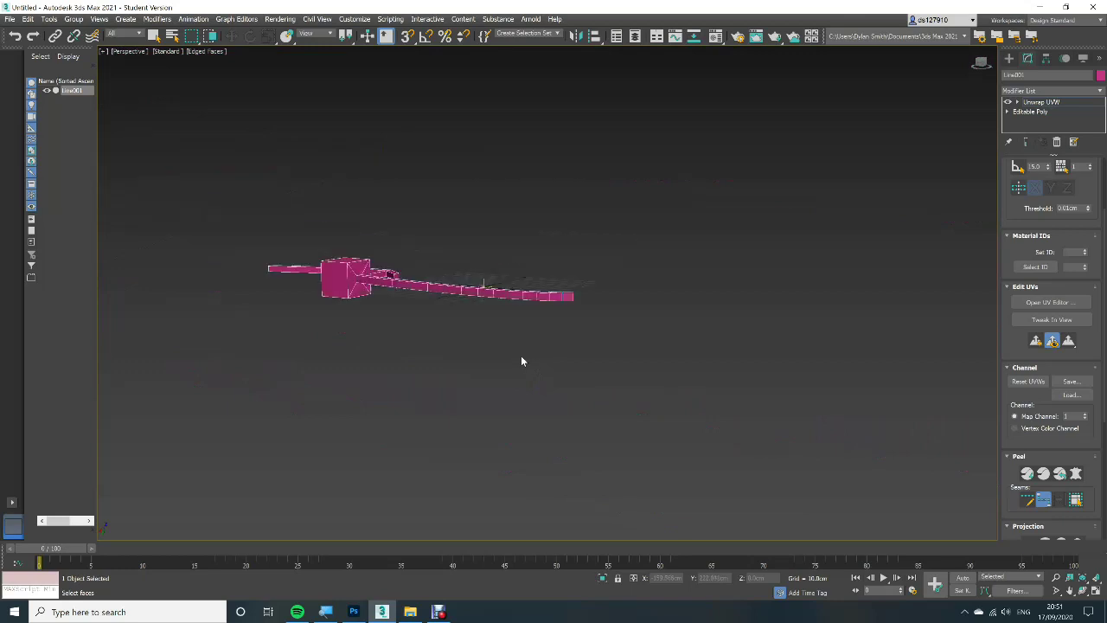
scroll(522, 354, up, 2)
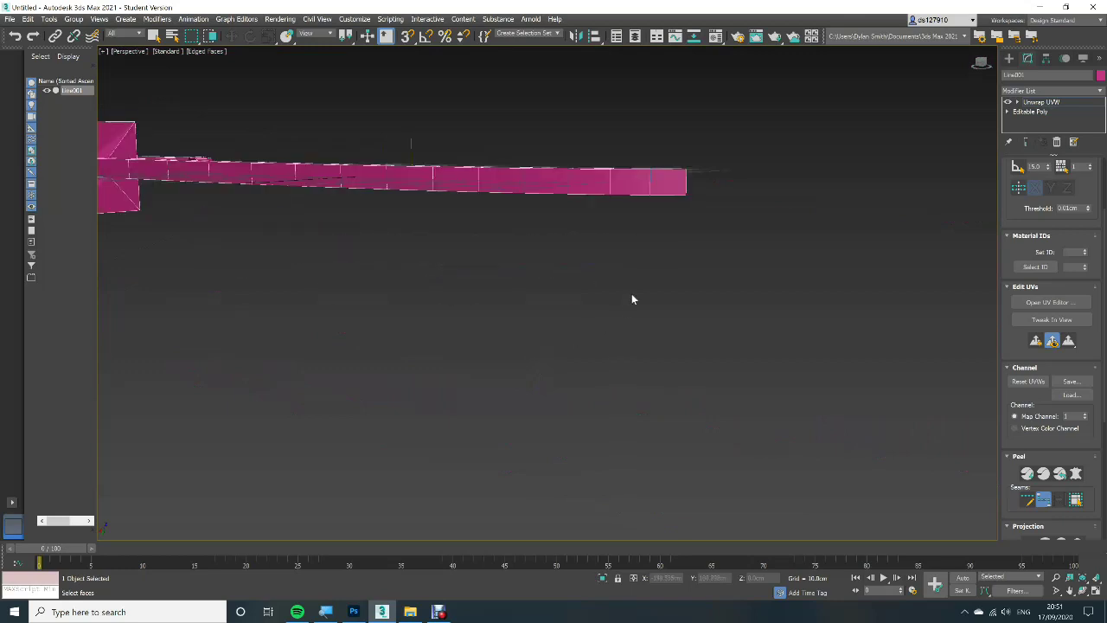
alt+middle_drag(649, 274, 564, 381)
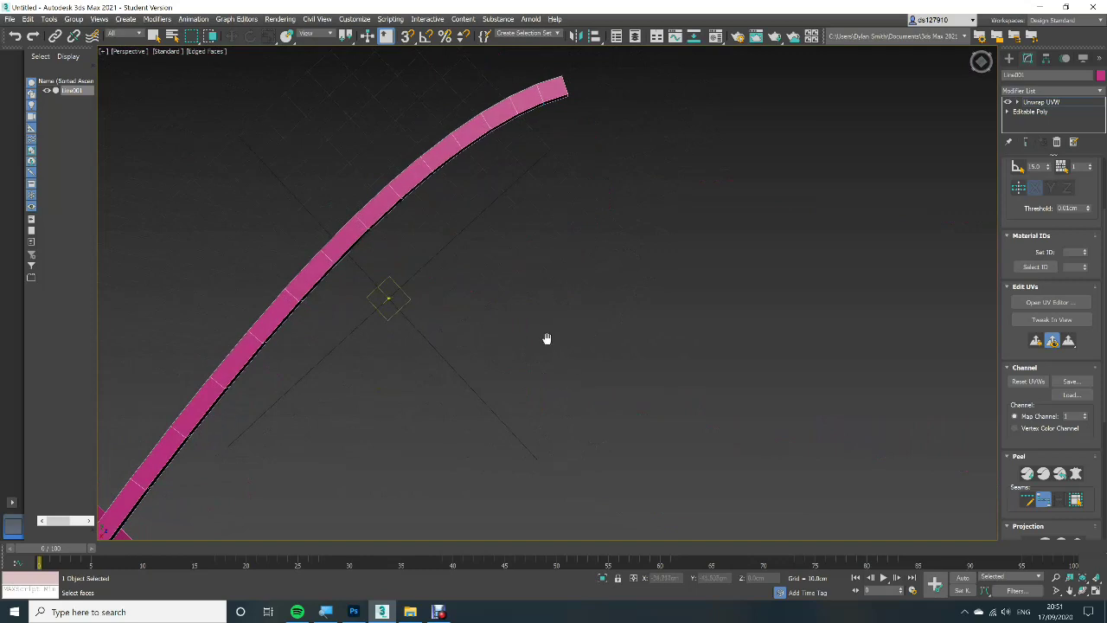
alt+middle_drag(547, 338, 543, 402)
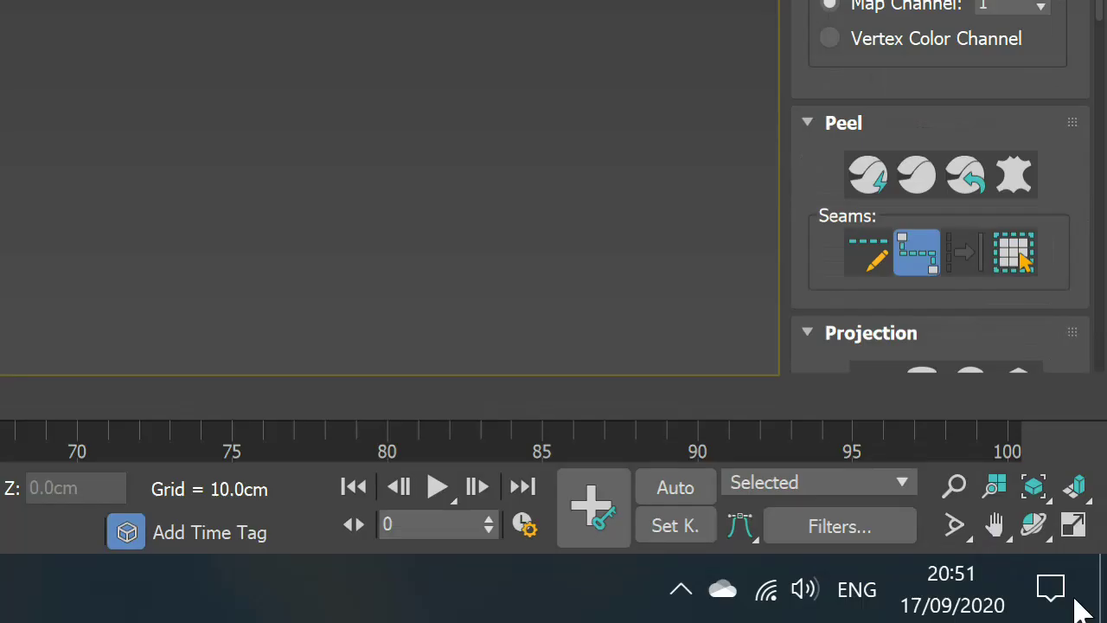
Step: Toggle Seam Edit on and off in the Peel rollout, then activate Point-to-Point Seams
click(871, 261)
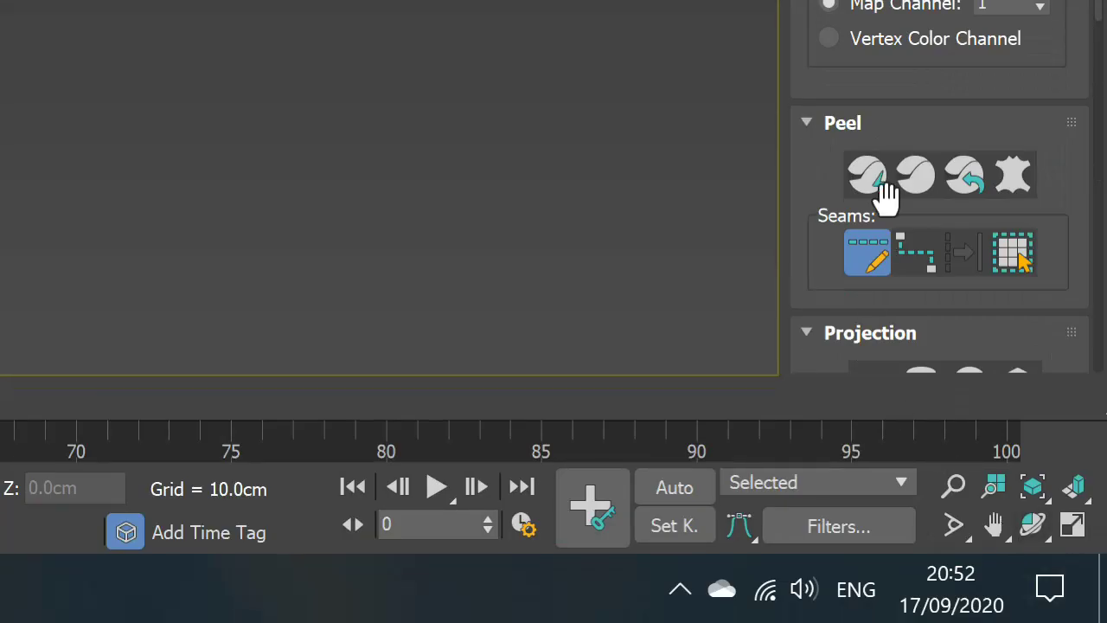
click(870, 267)
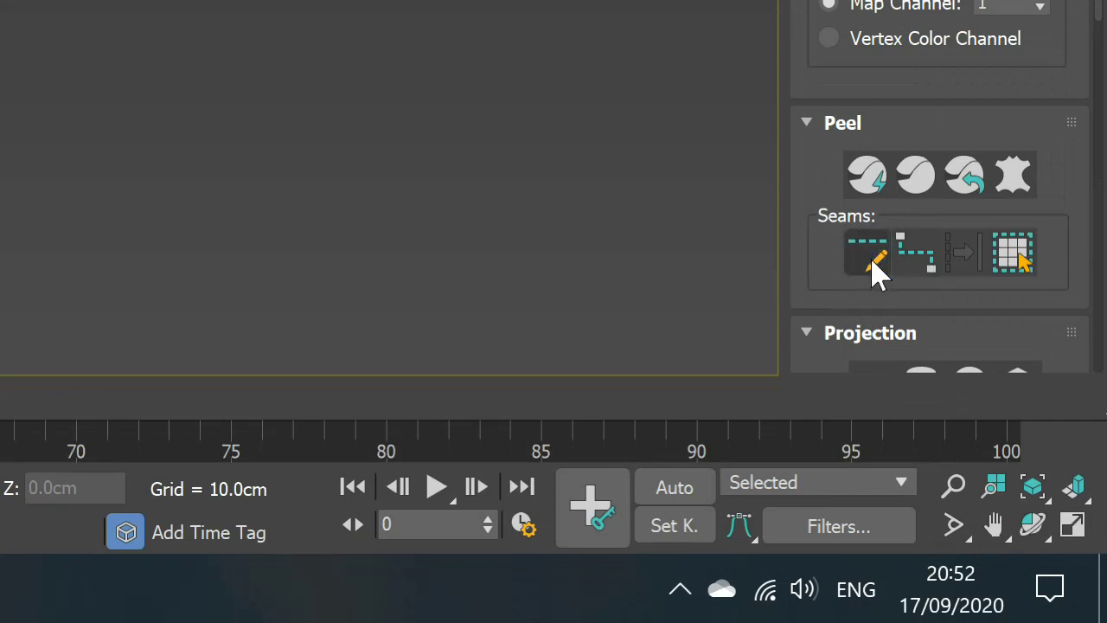
click(933, 265)
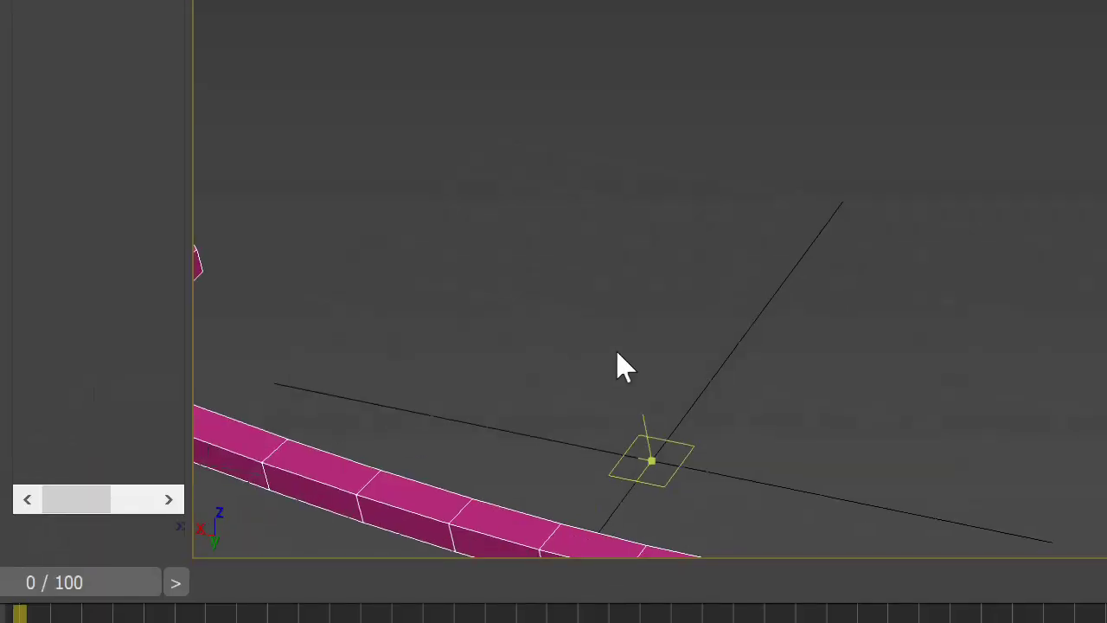
Step: Start a seam at the handle's top corner and down its vertical edge by the axe head
middle_drag(624, 367, 1106, 288)
middle_drag(979, 186, 978, 167)
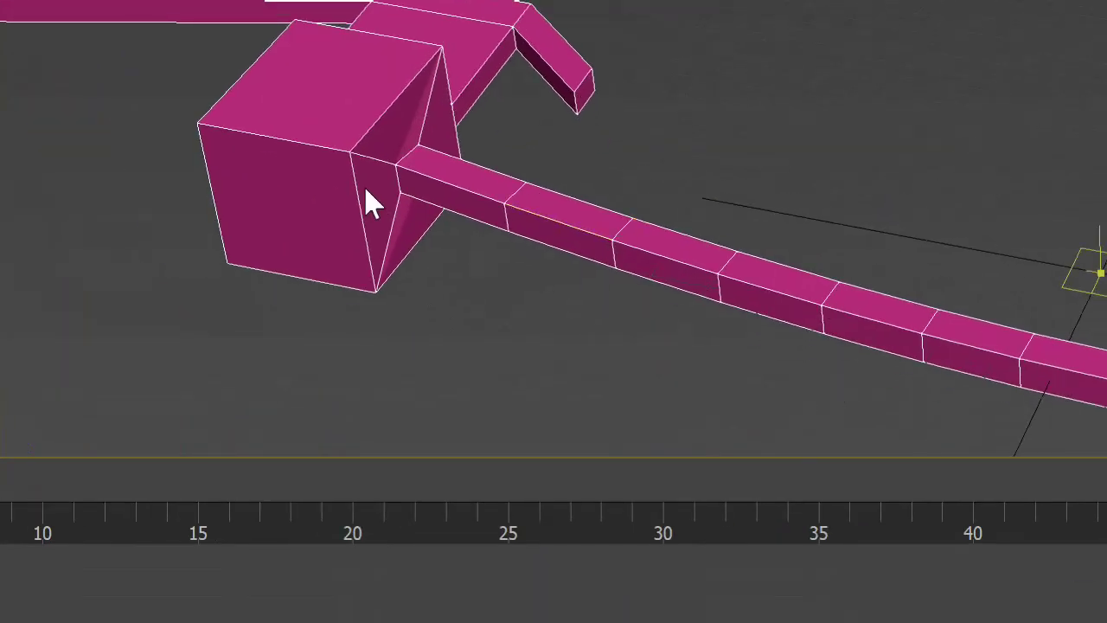
scroll(533, 235, up, 2)
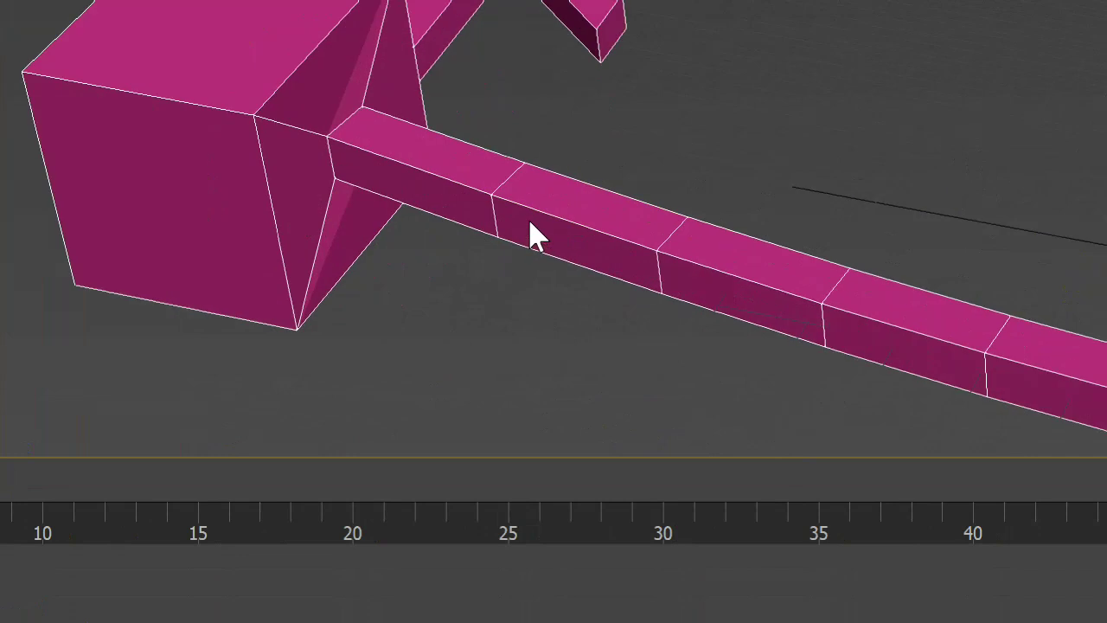
scroll(423, 208, up, 2)
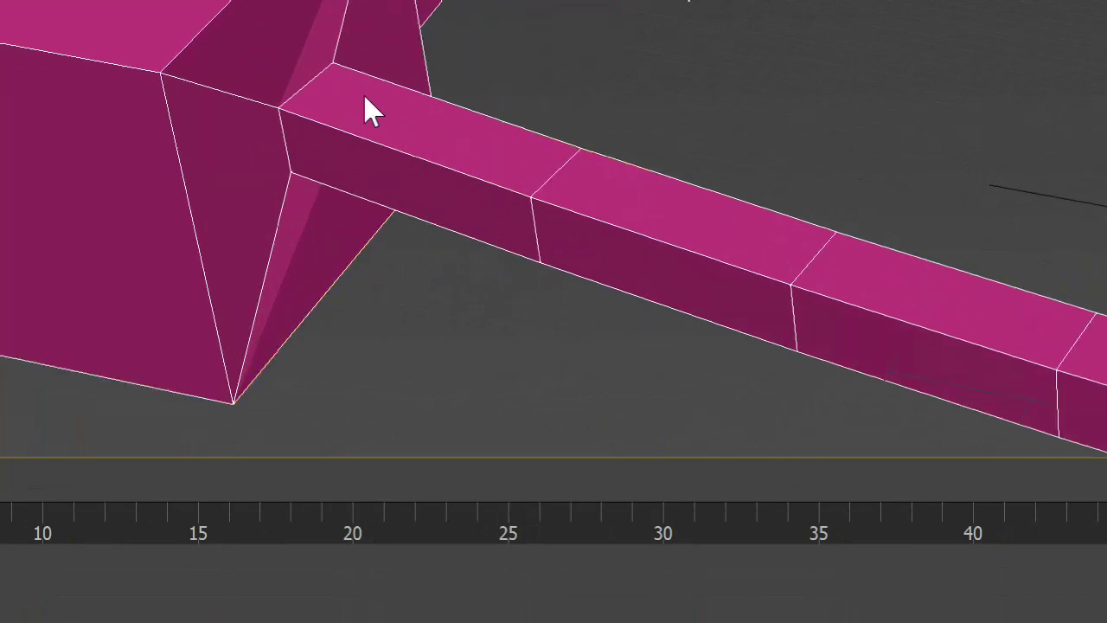
click(310, 88)
click(289, 151)
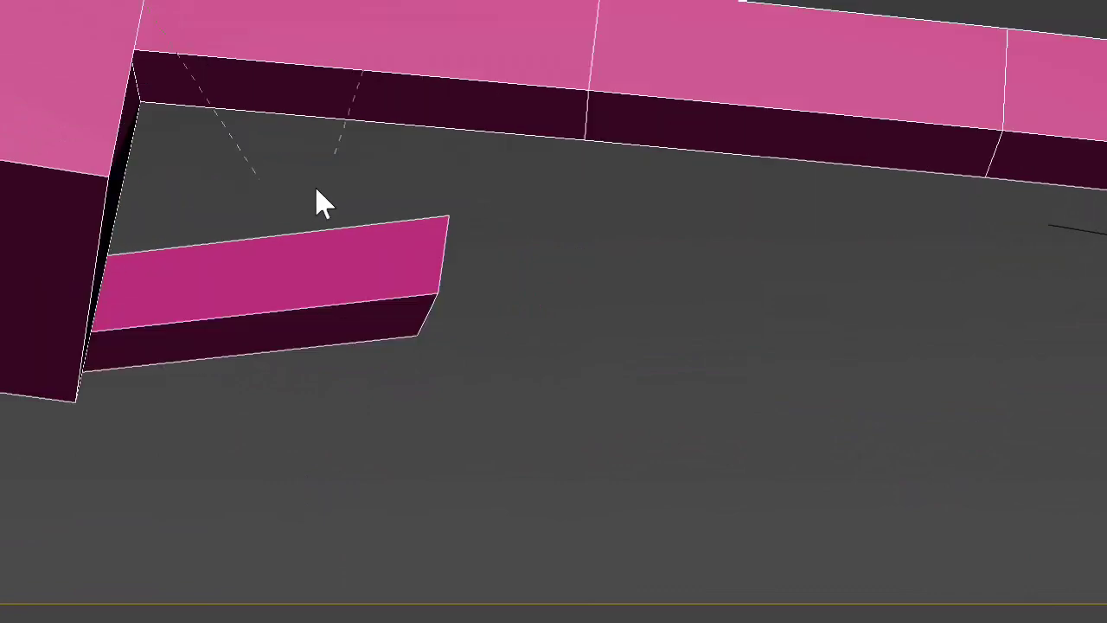
Step: Continue the seam to the point where the handle meets the axe head block
alt+middle_drag(333, 207, 208, 218)
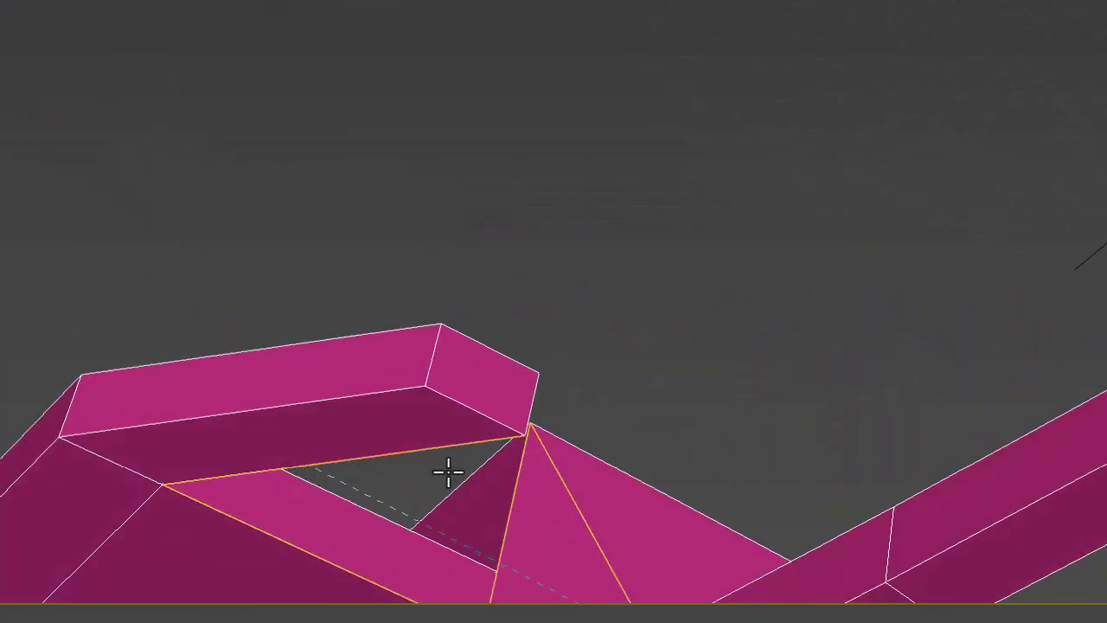
alt+middle_drag(507, 539, 400, 545)
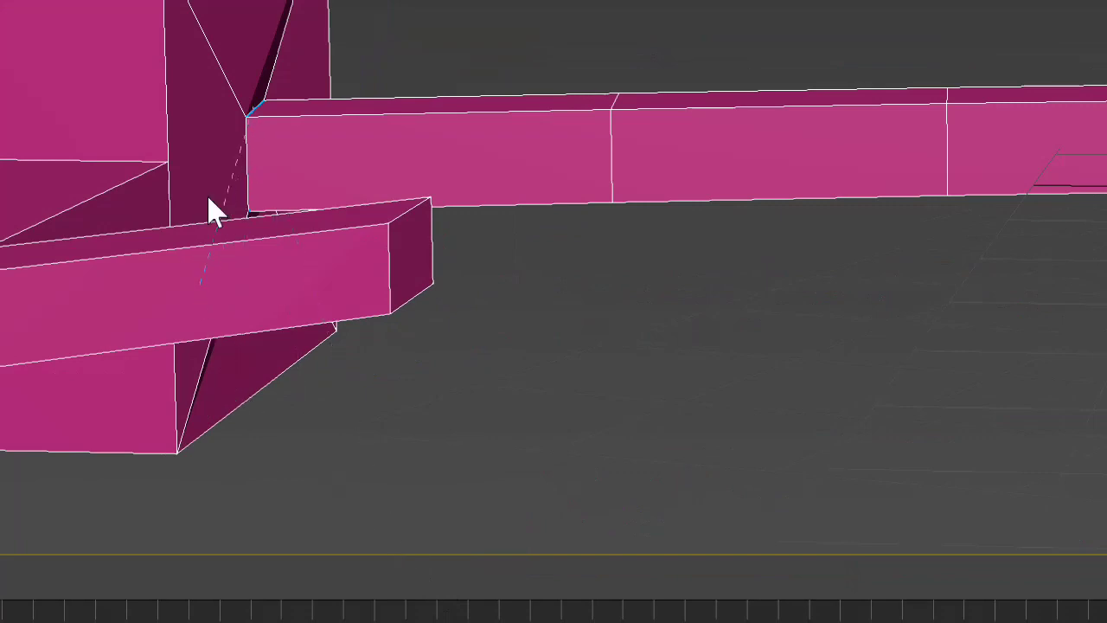
click(249, 166)
scroll(523, 340, down, 5)
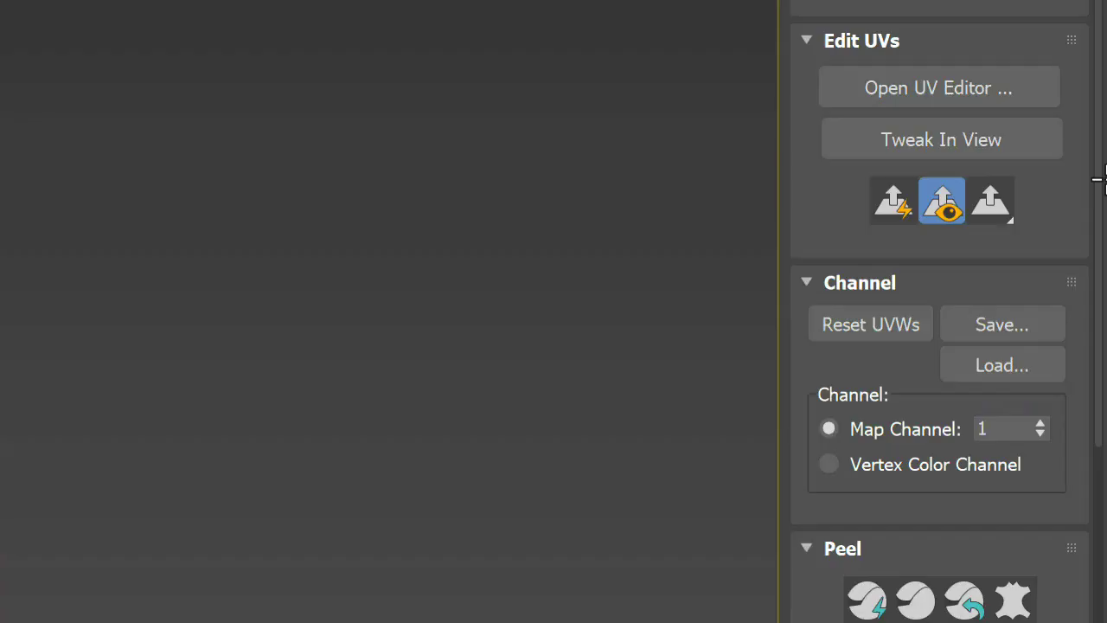
Step: Scroll the Modify panel to Edit UVs and open the UV editor for Line001
scroll(951, 346, up, 5)
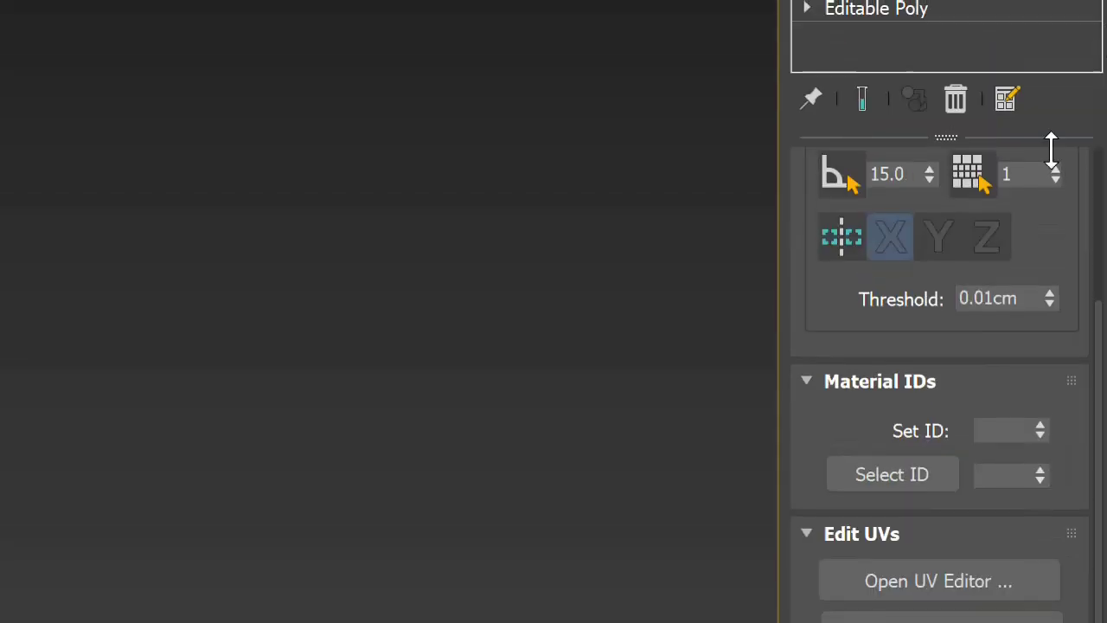
scroll(1098, 562, down, 8)
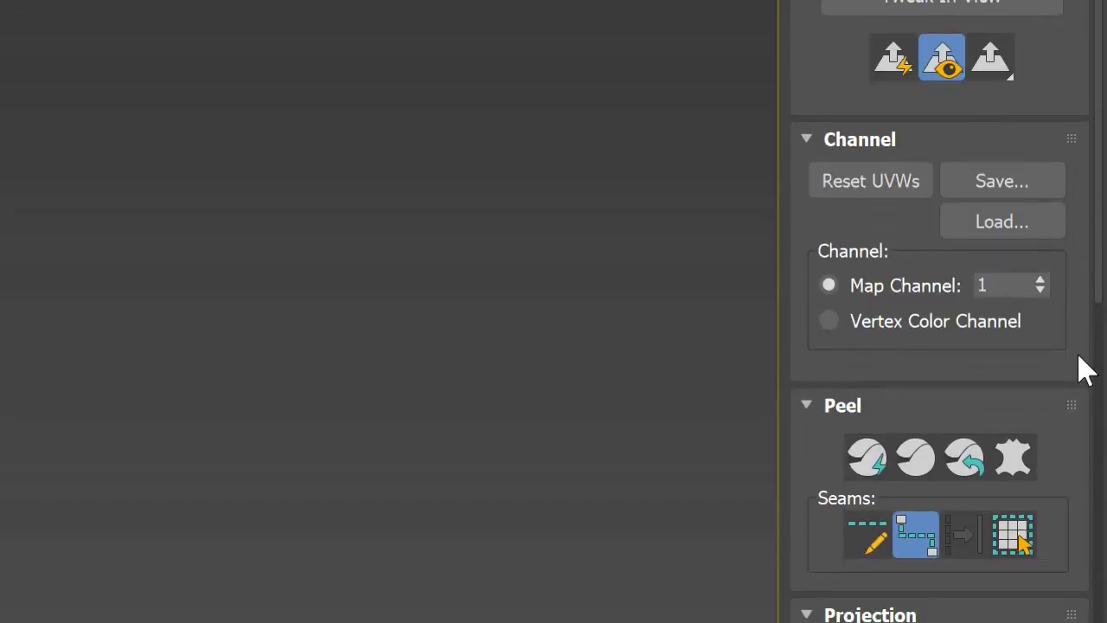
scroll(1055, 334, up, 10)
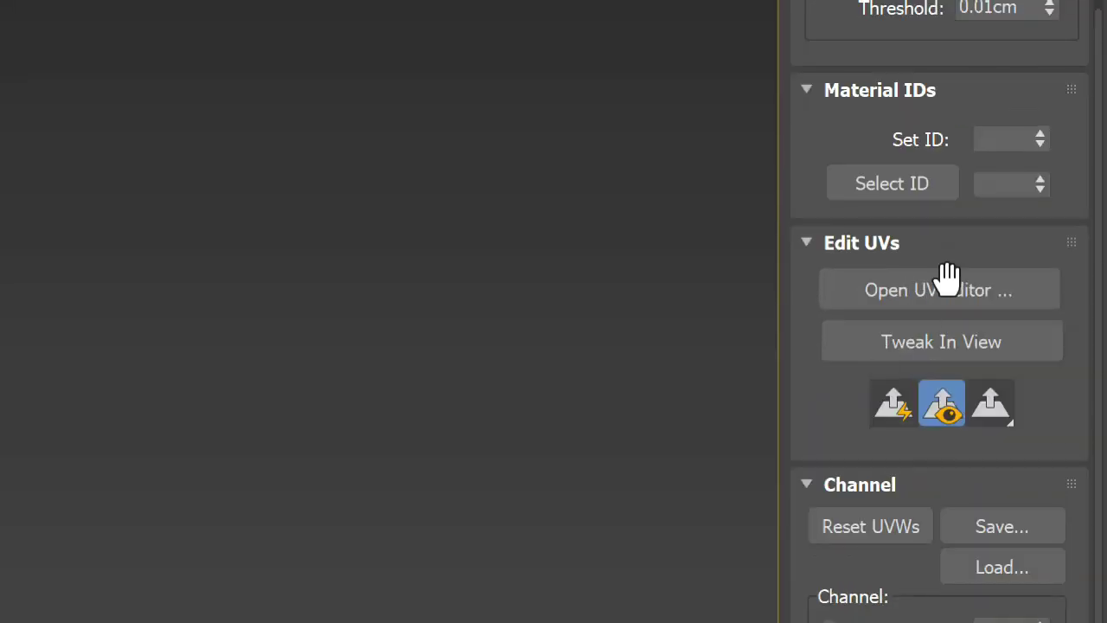
click(954, 285)
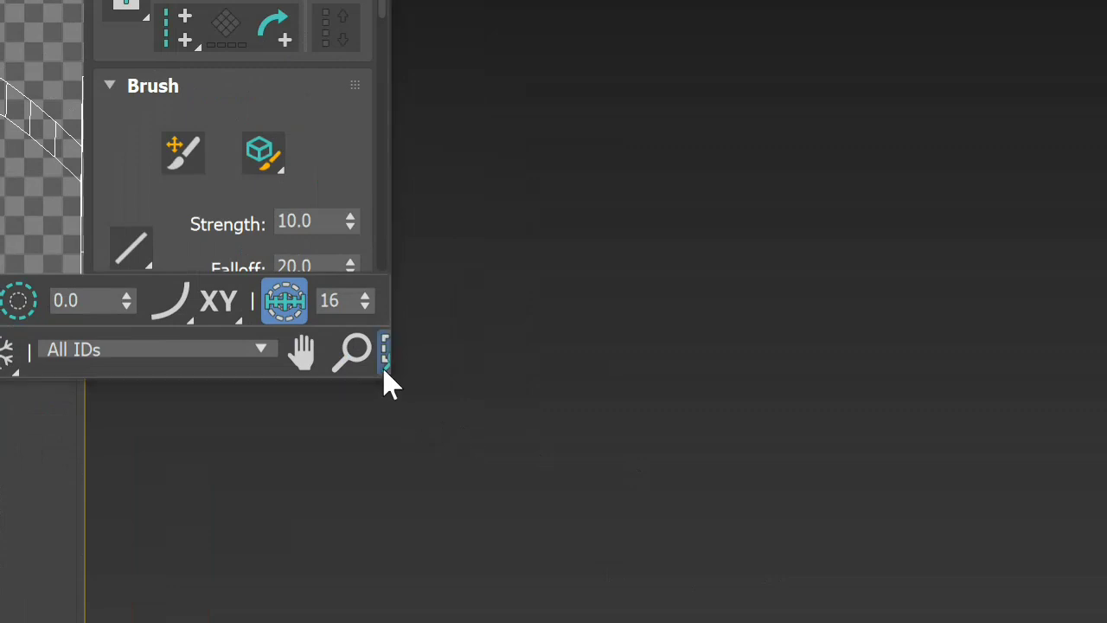
drag(388, 383, 794, 622)
drag(628, 600, 632, 597)
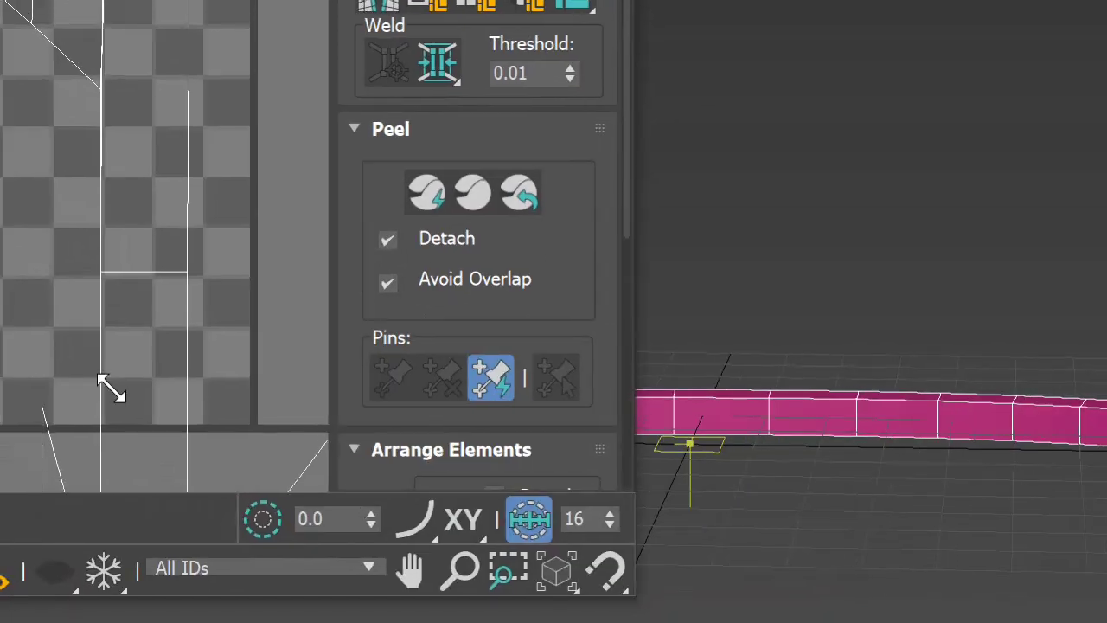
scroll(74, 345, down, 5)
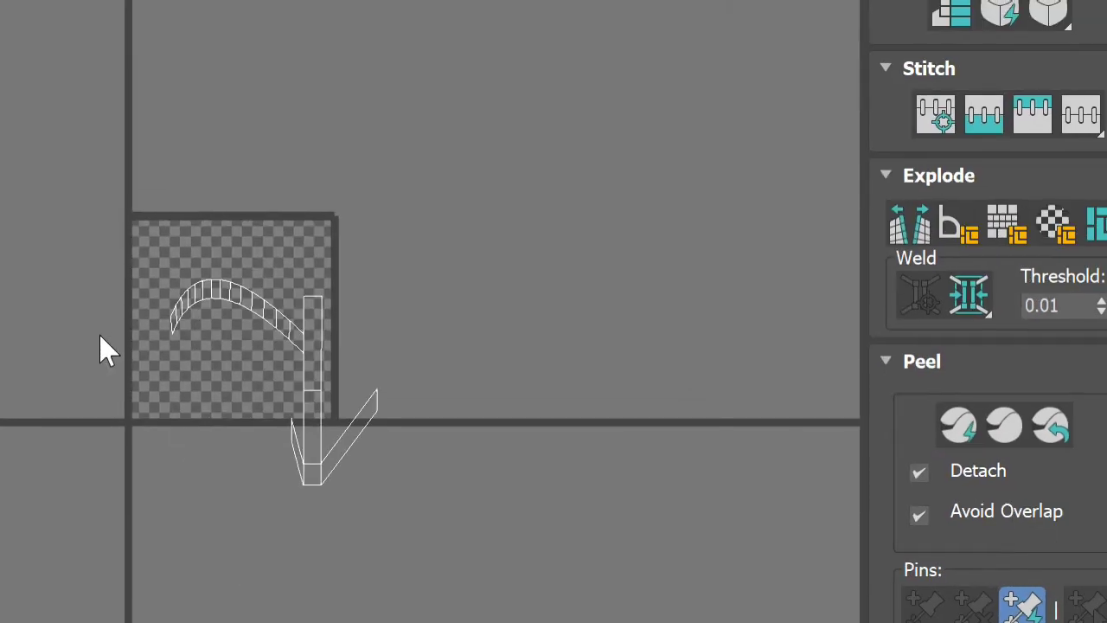
key(ctrl+a)
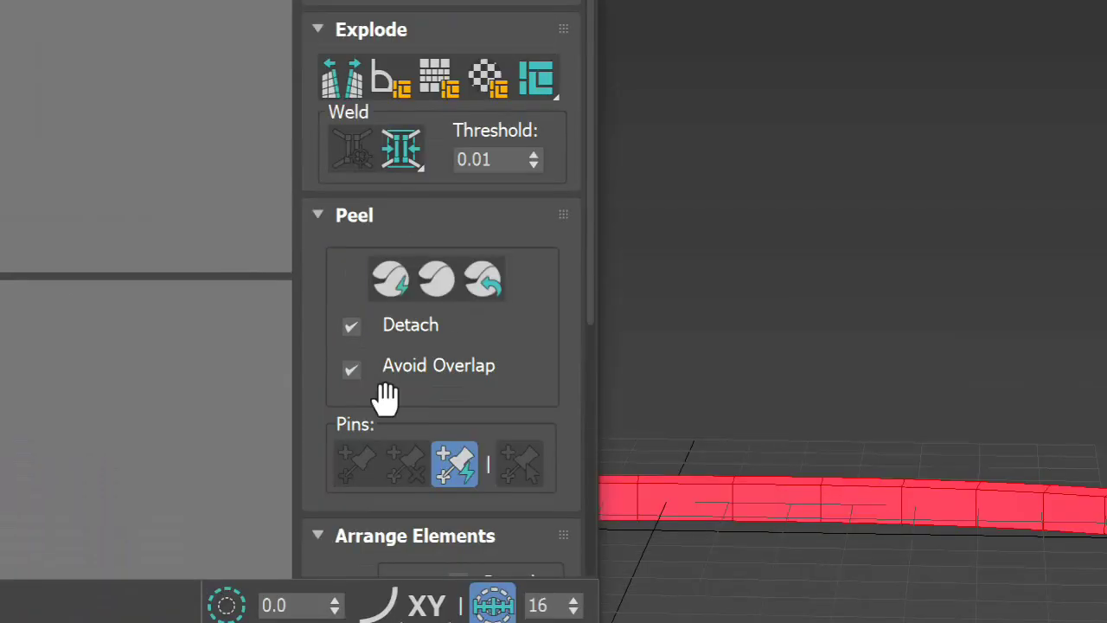
scroll(385, 398, down, 1)
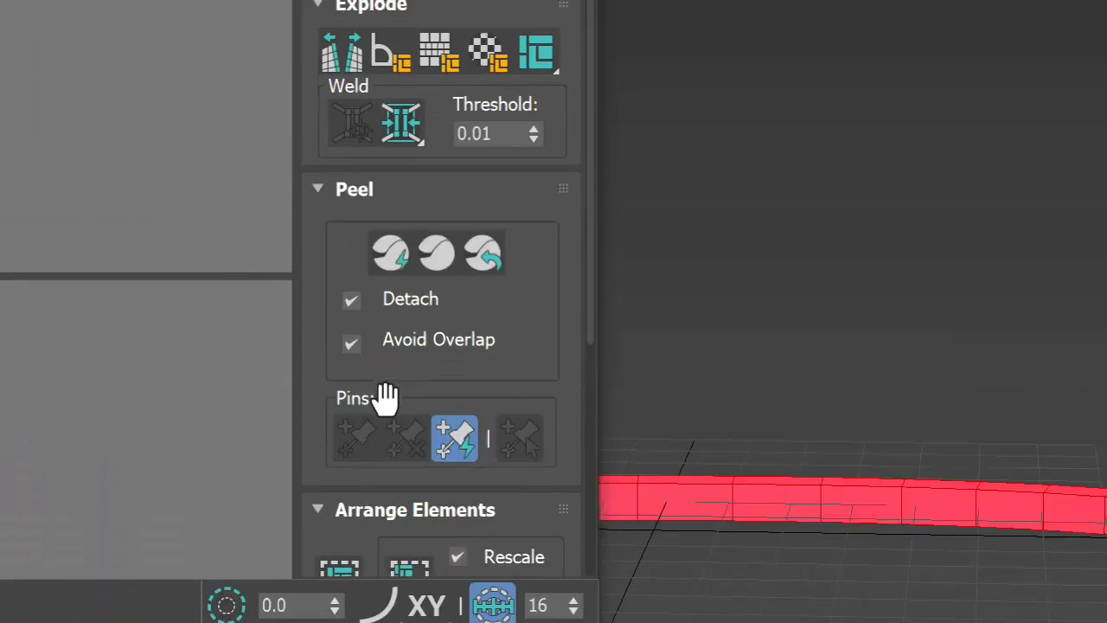
scroll(385, 397, up, 1)
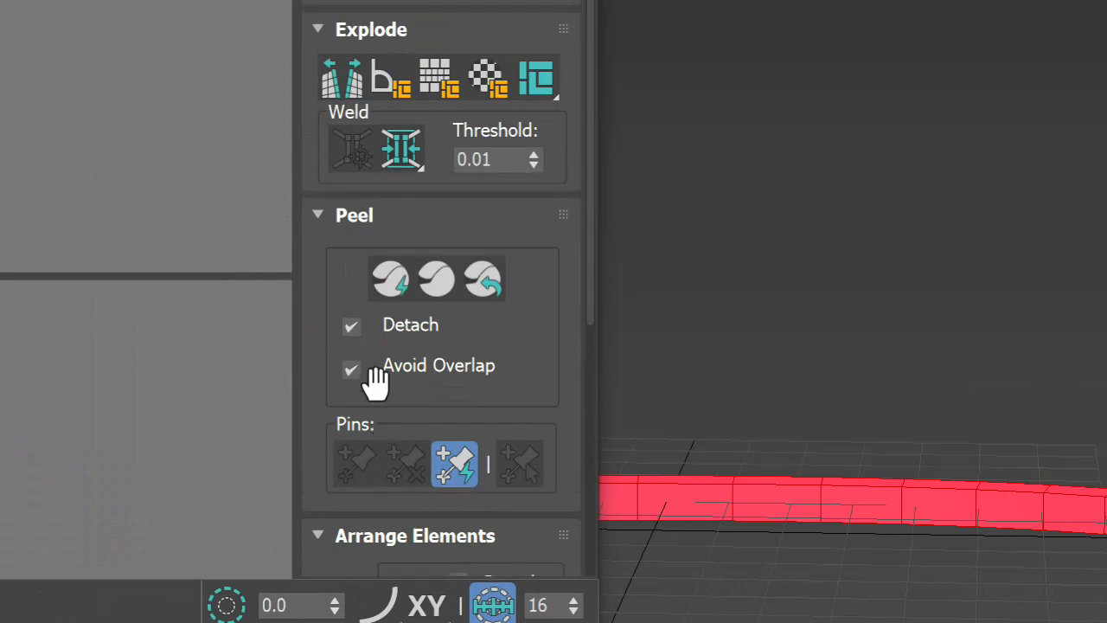
click(394, 292)
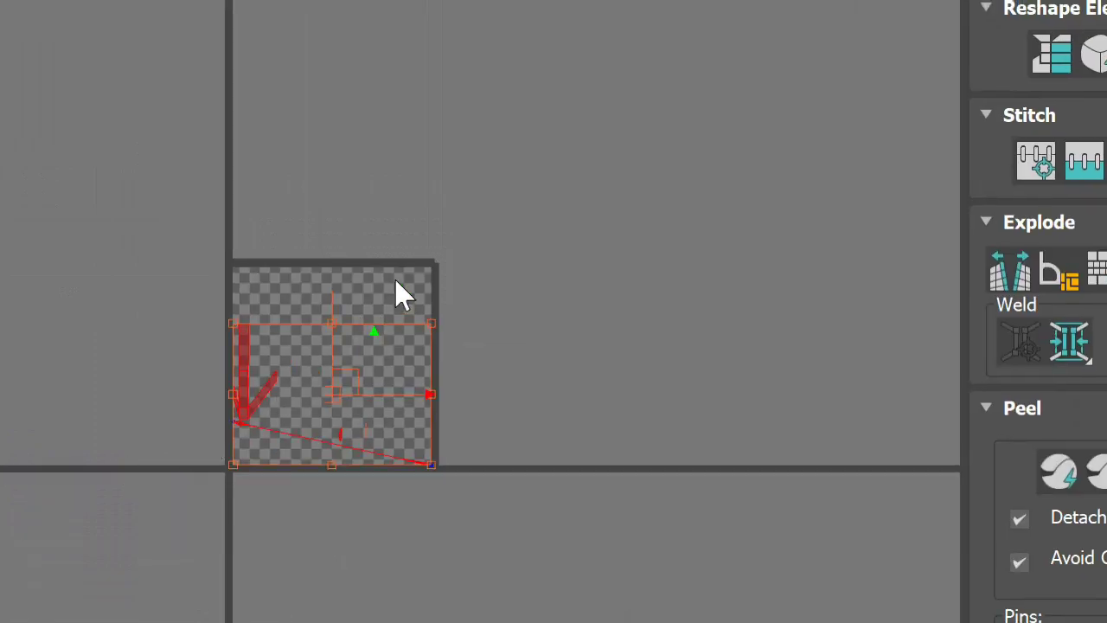
click(399, 277)
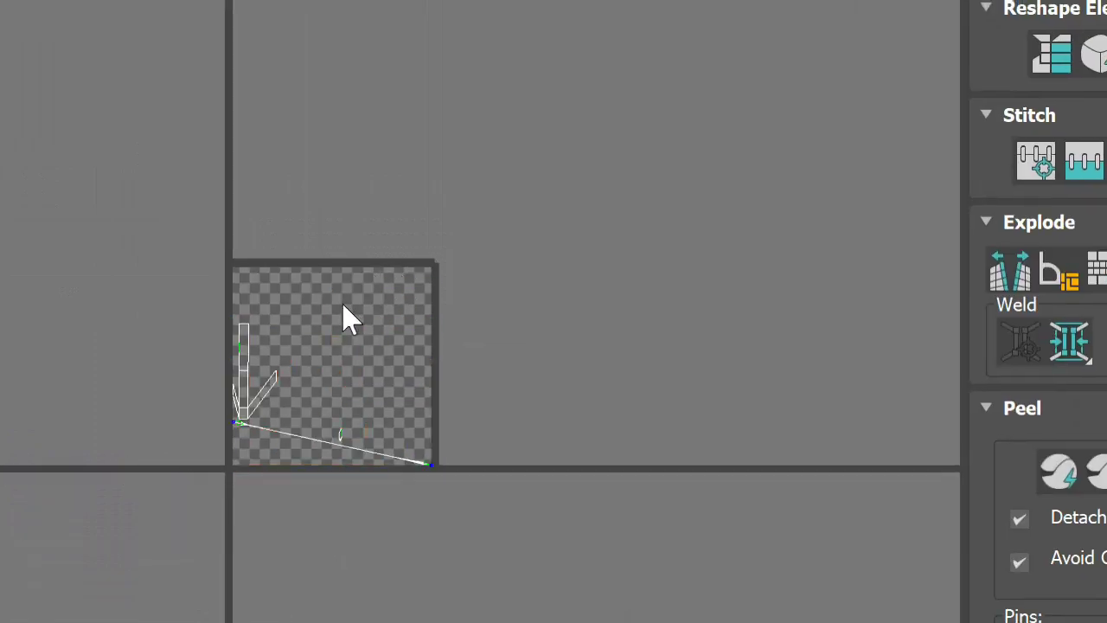
scroll(333, 325, up, 1)
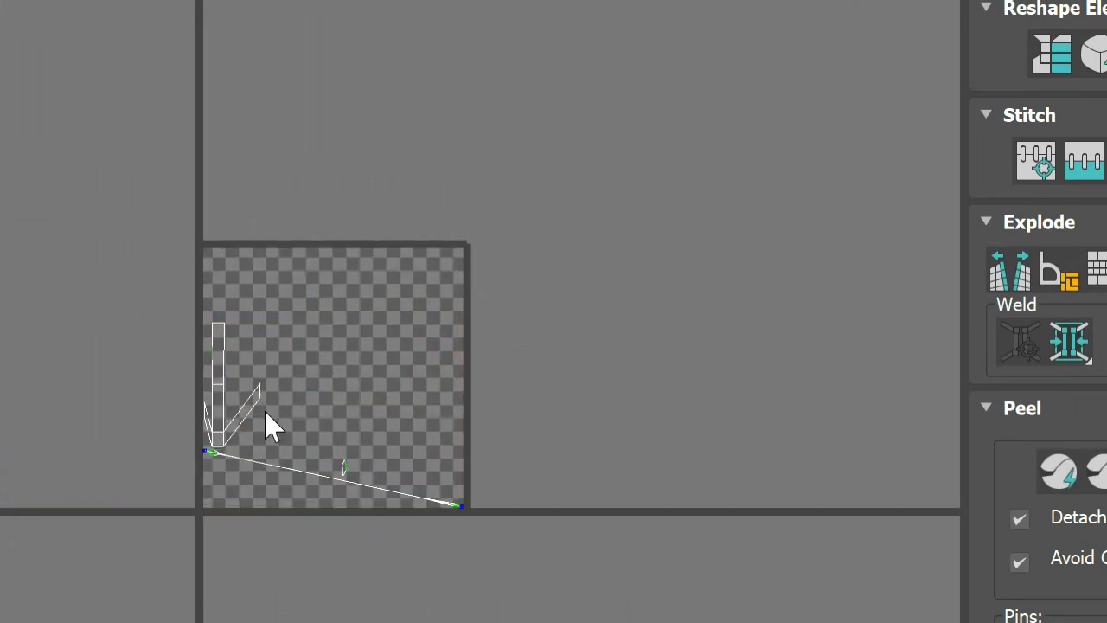
scroll(265, 427, up, 1)
scroll(259, 438, up, 1)
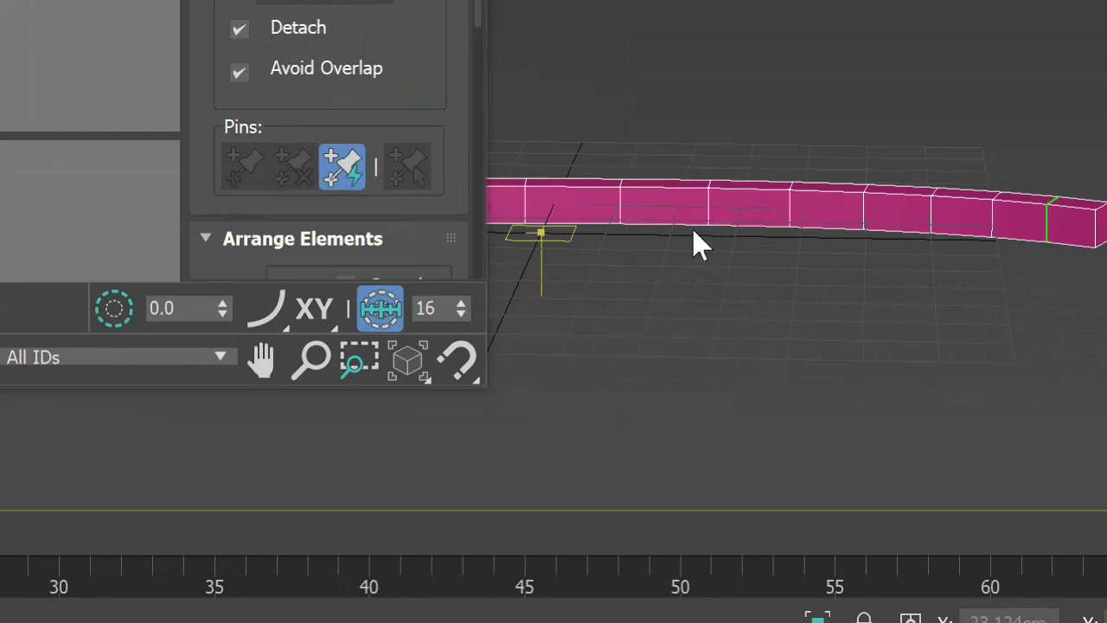
Step: Select the pink strip's faces up to the seam and drag its UV shell into the upper half
click(662, 188)
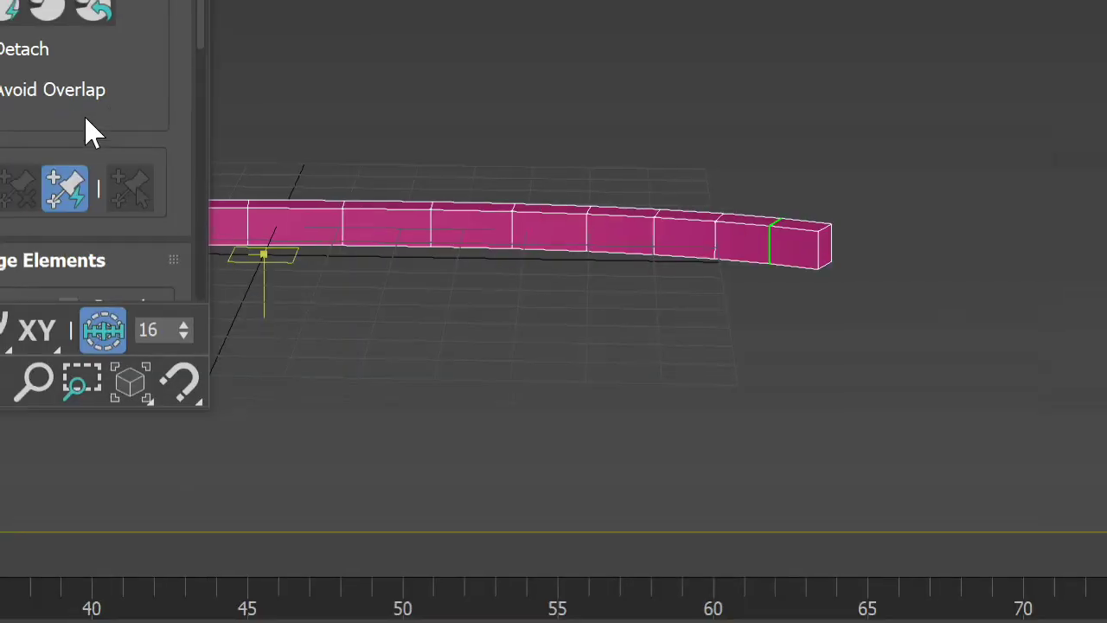
click(457, 218)
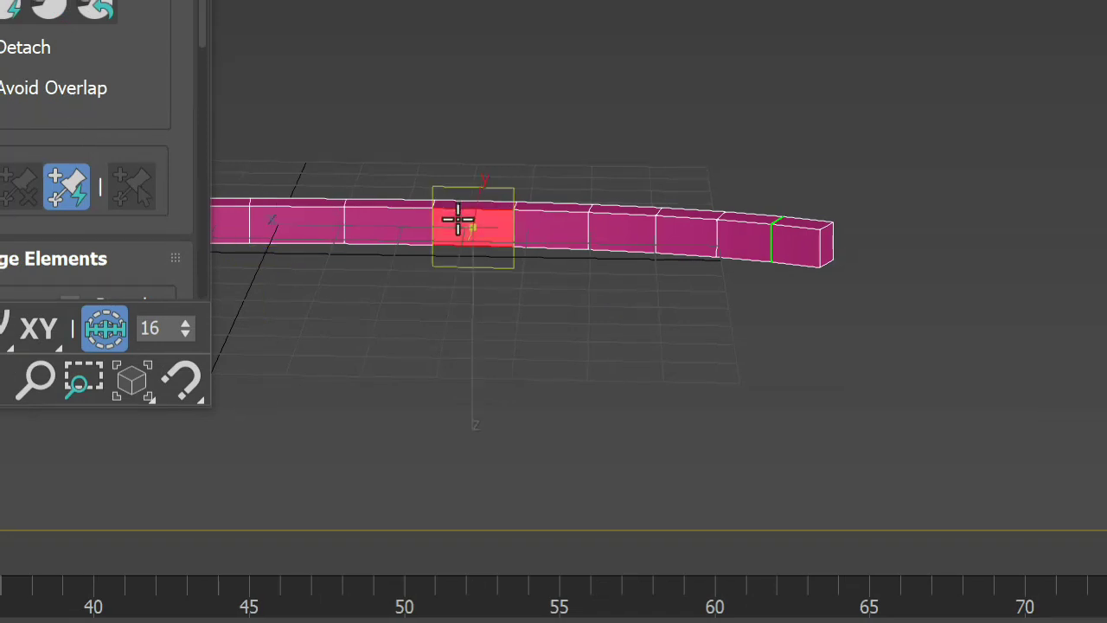
double_click(457, 218)
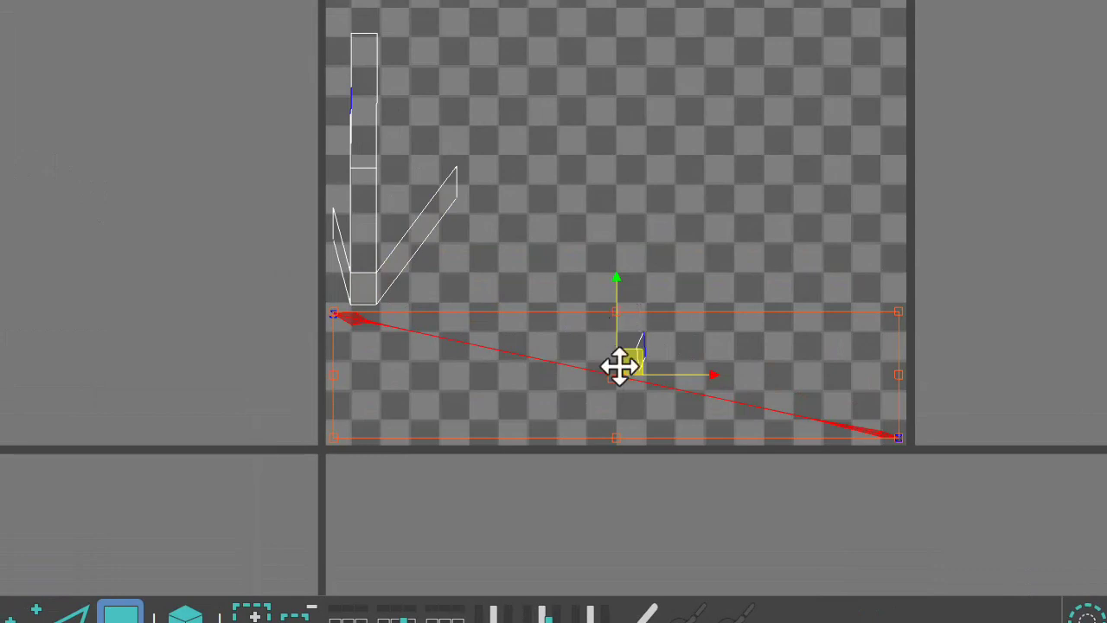
drag(619, 367, 674, 178)
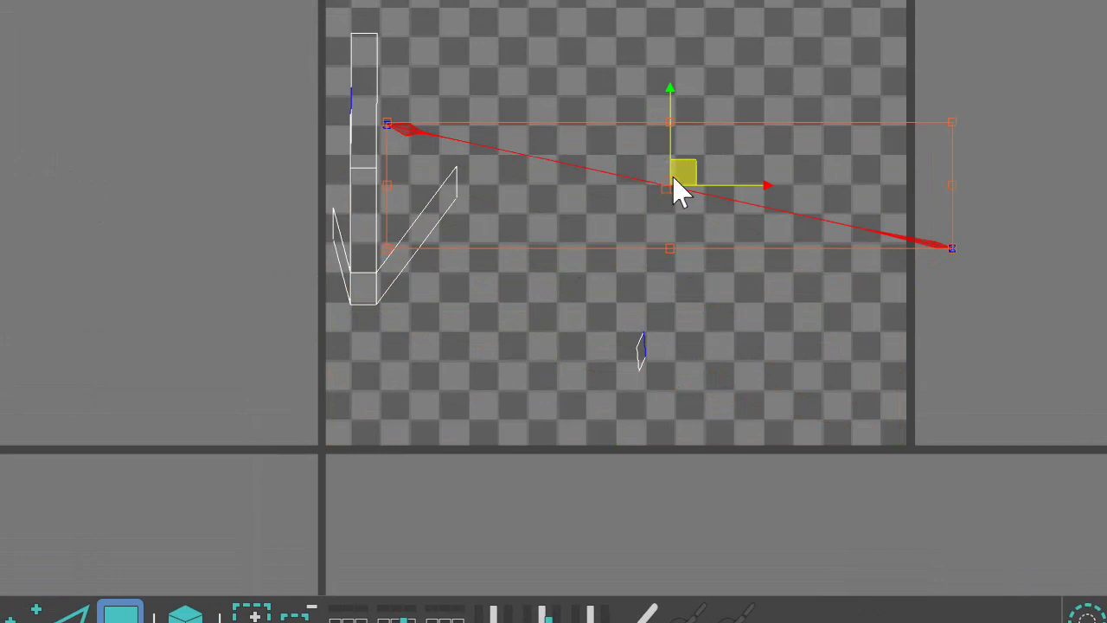
key(q)
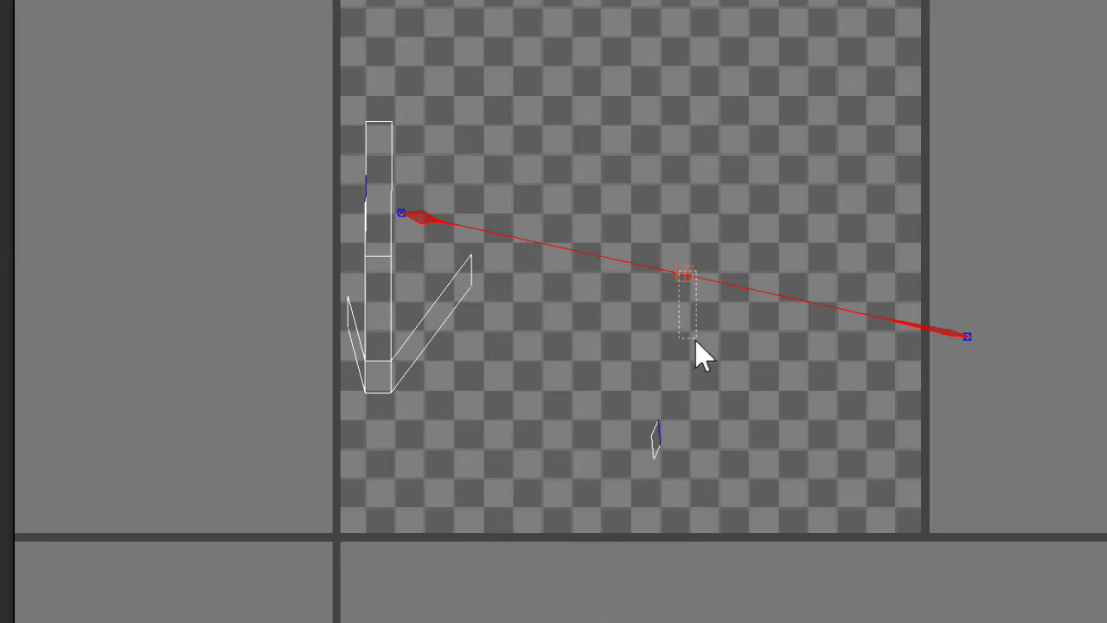
click(635, 334)
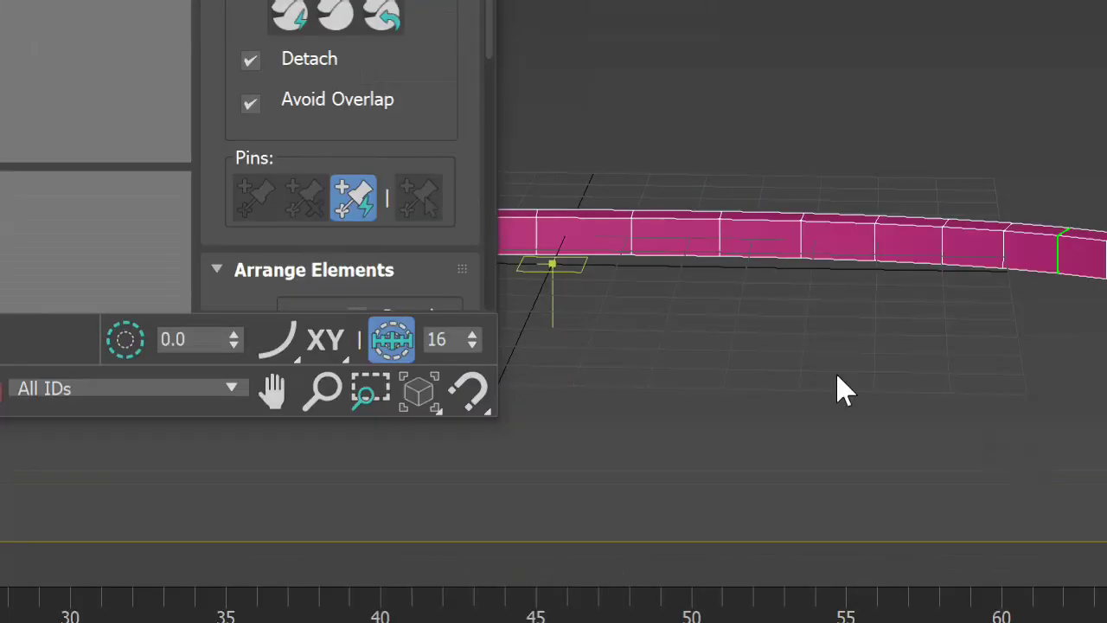
click(758, 234)
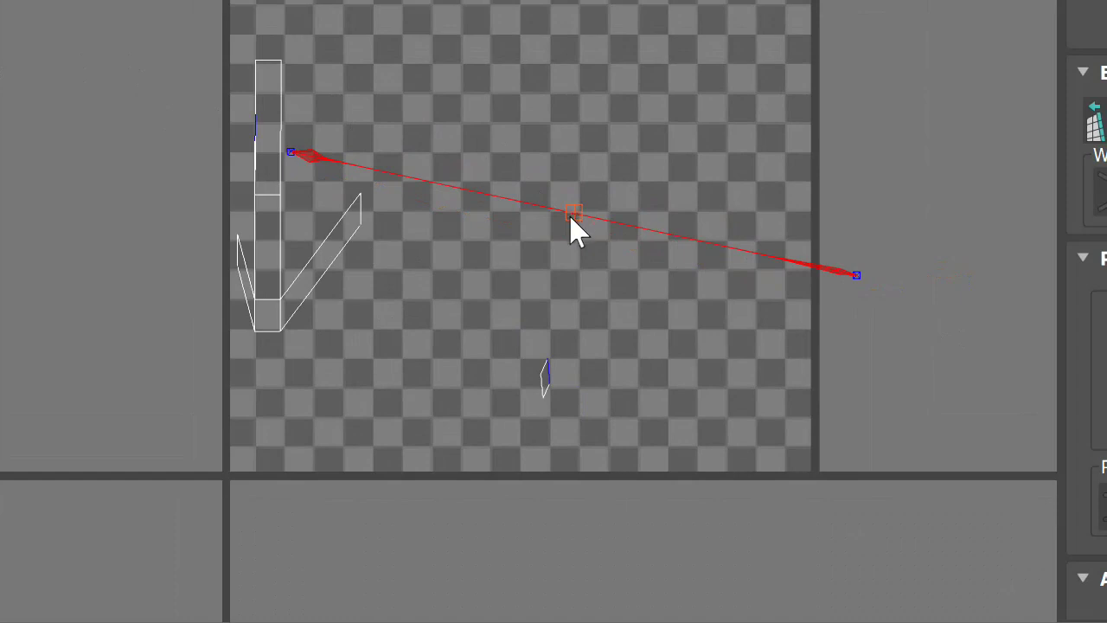
Step: Move the strip's UV line up with the Move tool, level with the top of the handle pieces
click(571, 216)
click(571, 216)
click(570, 216)
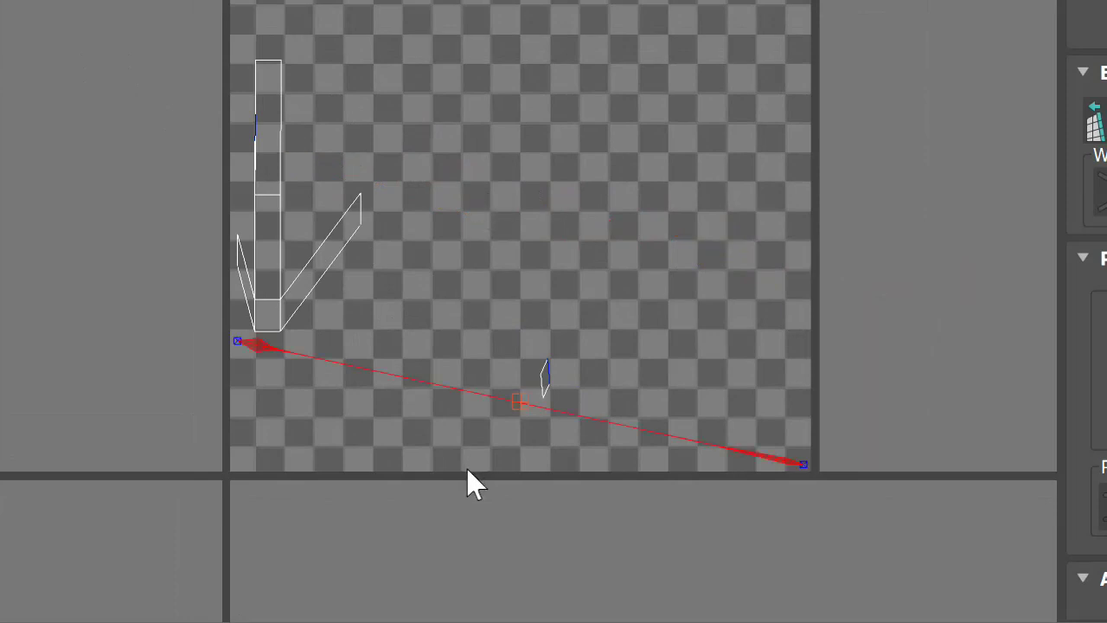
key(w)
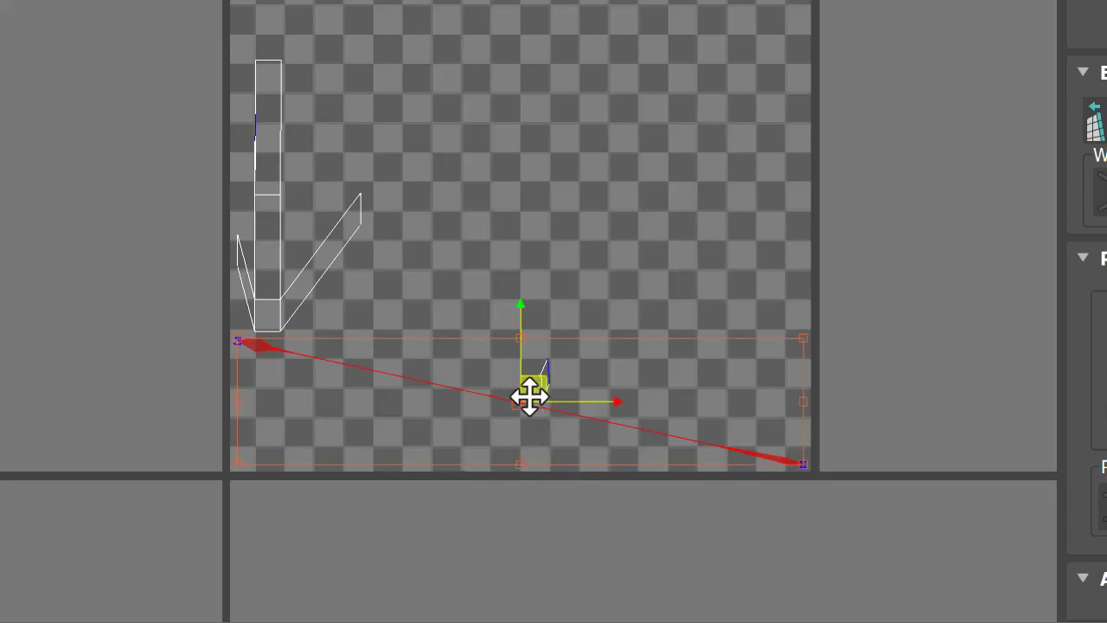
drag(529, 397, 562, 147)
key(q)
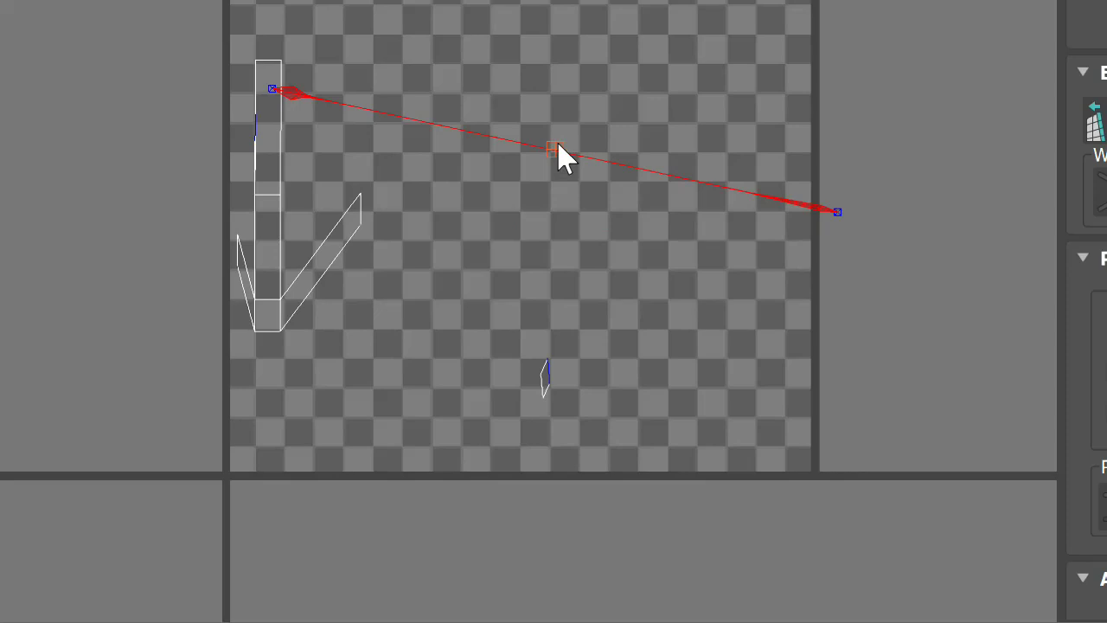
click(569, 201)
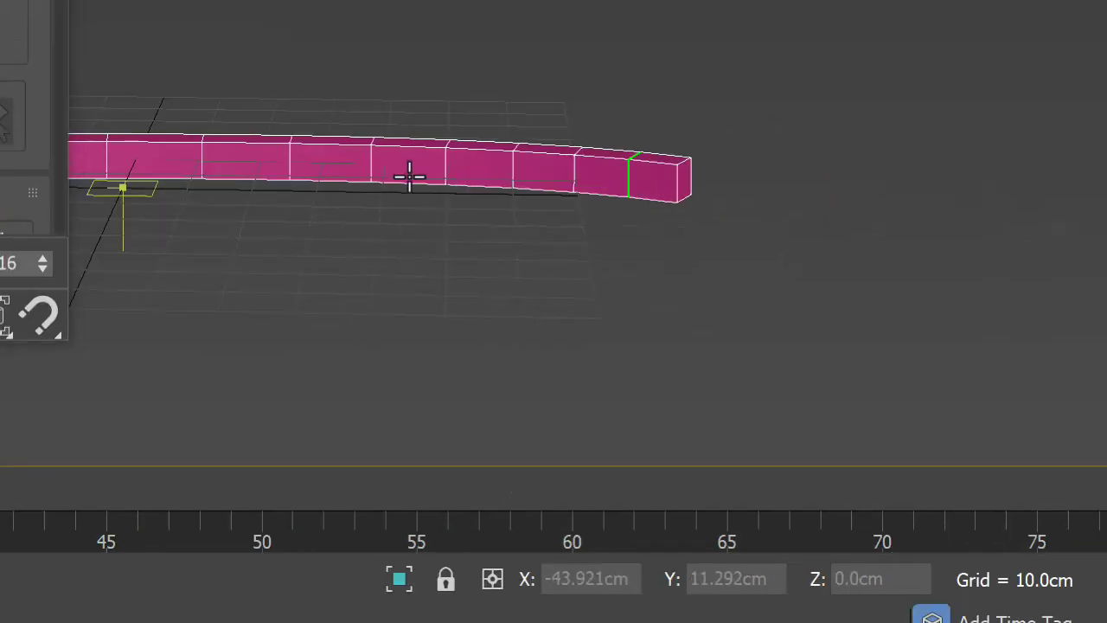
click(409, 176)
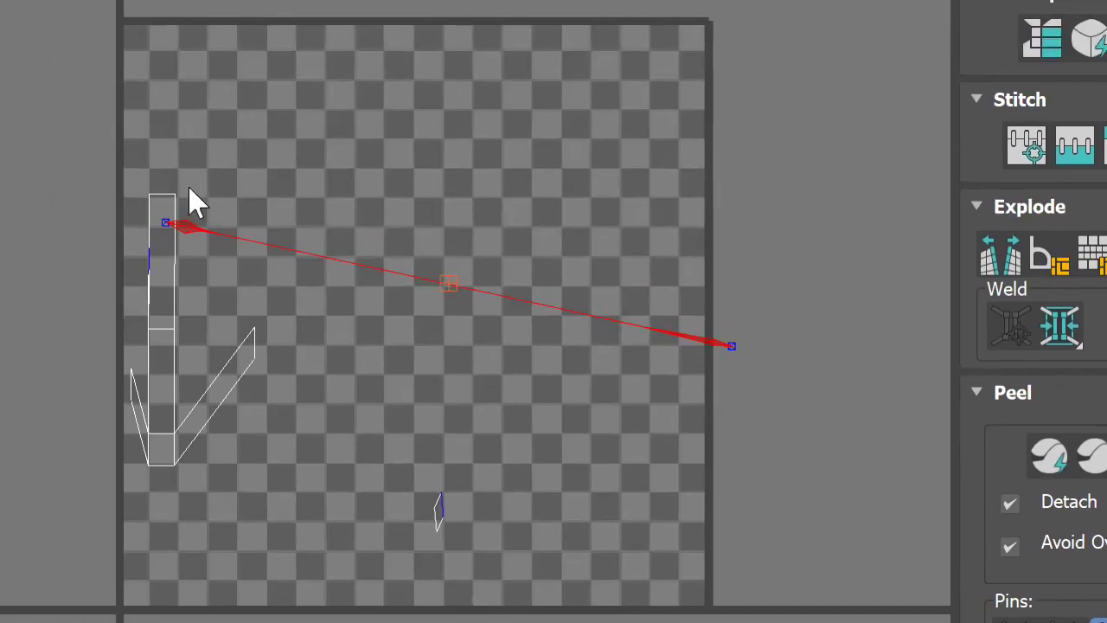
alt+click(448, 284)
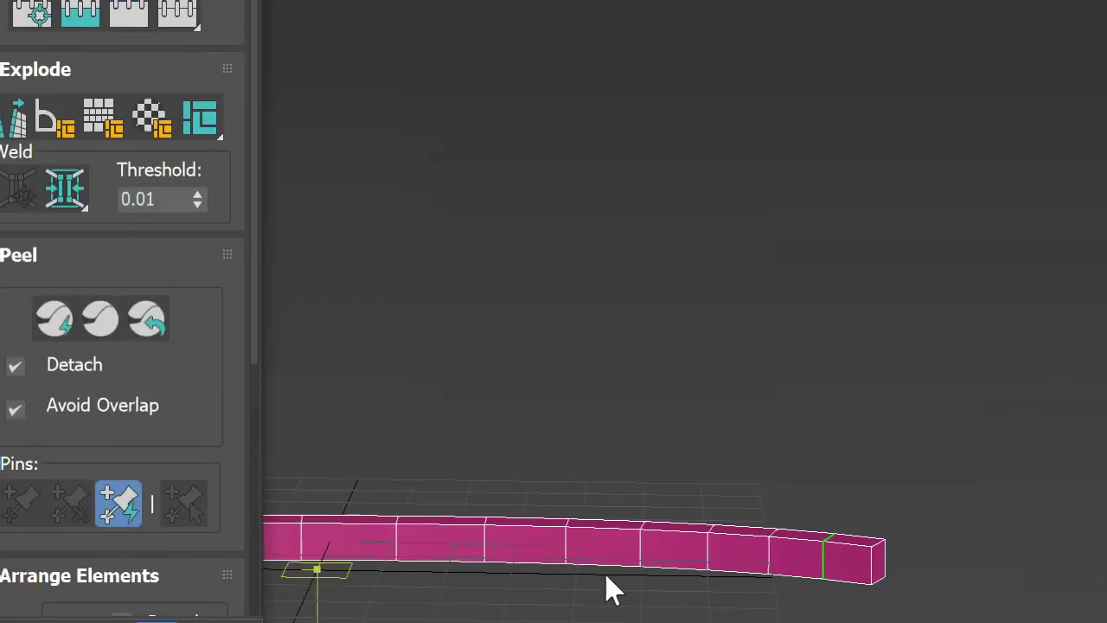
click(525, 551)
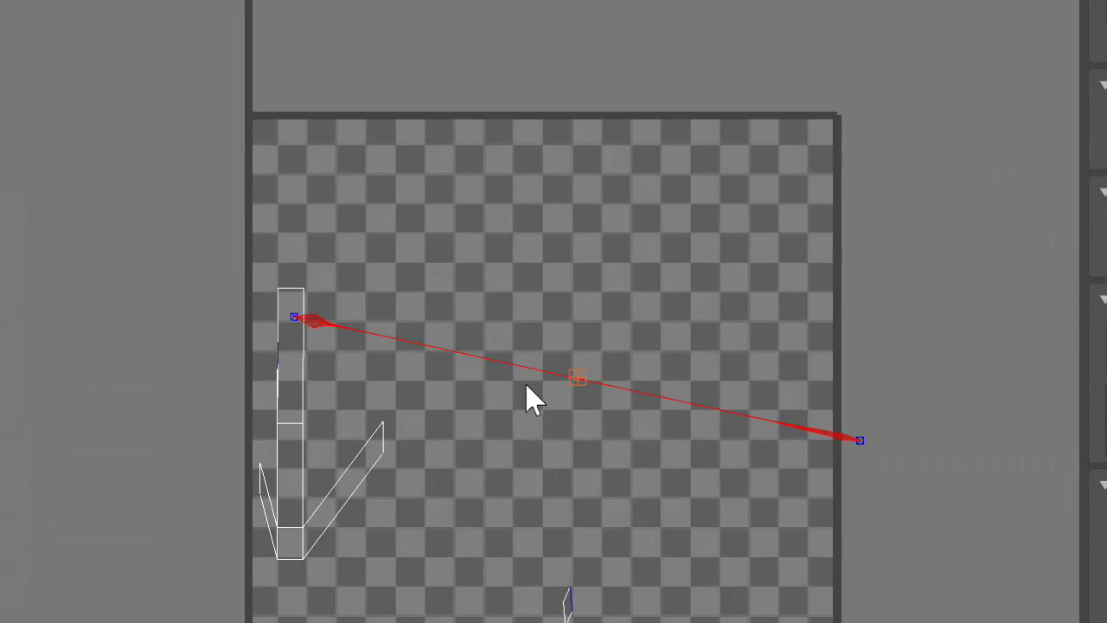
Step: Drag the strip's UV line up to the texture square's top edge and check its placement
click(578, 378)
click(578, 378)
click(578, 378)
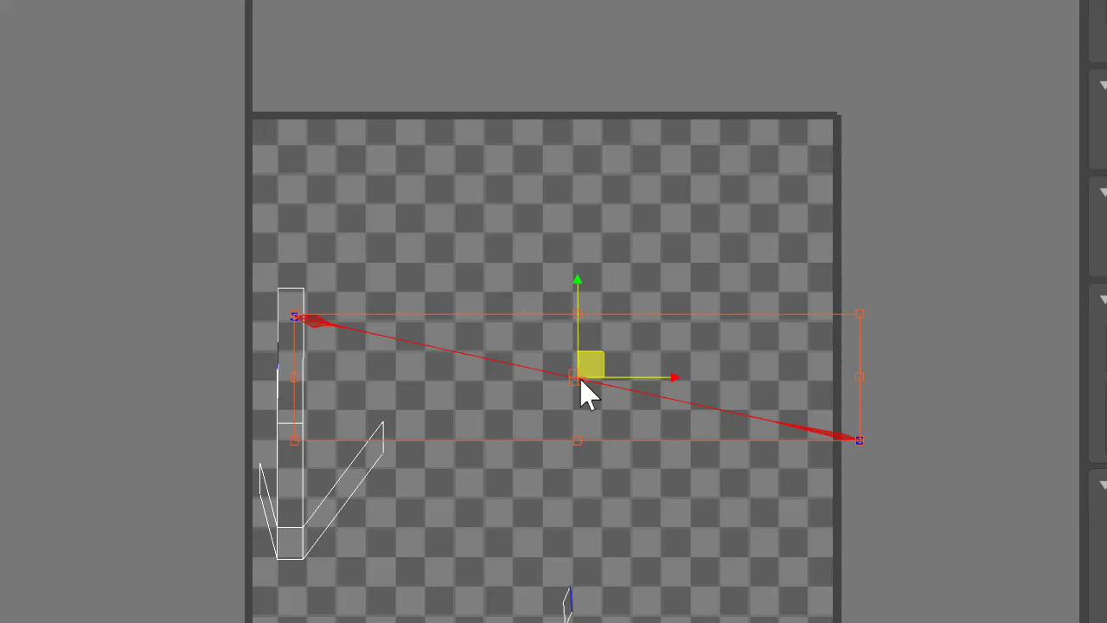
click(659, 334)
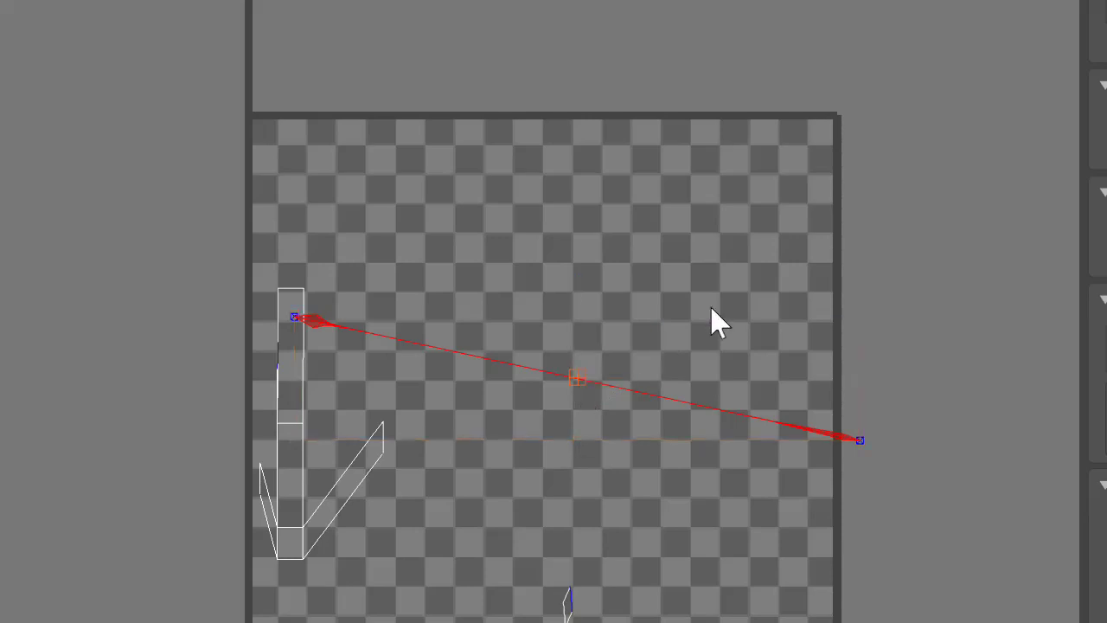
click(465, 435)
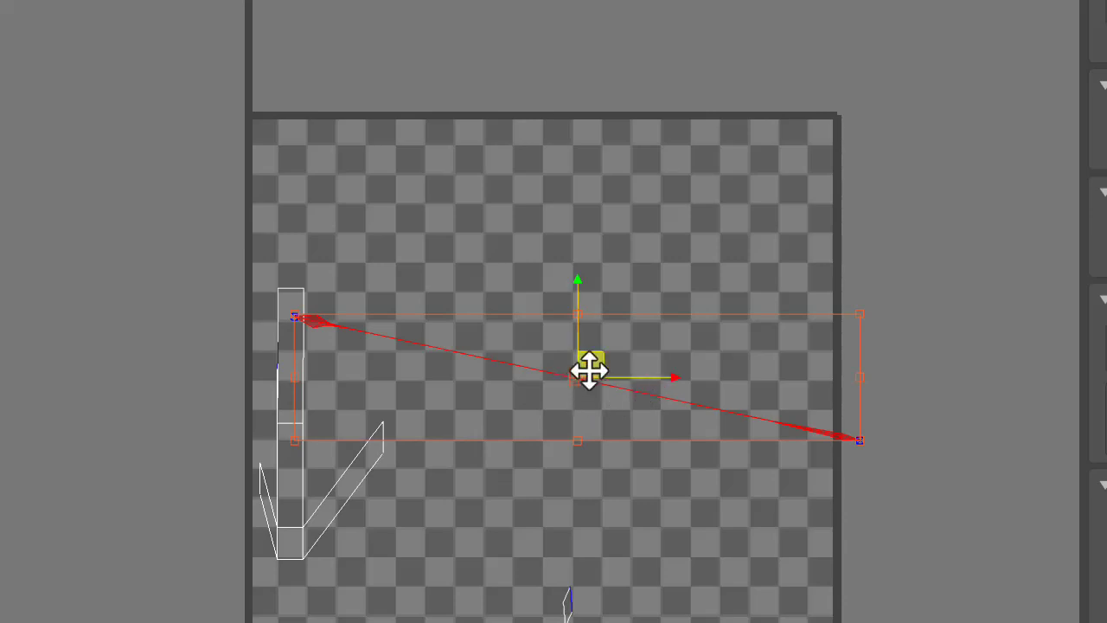
drag(588, 371, 559, 196)
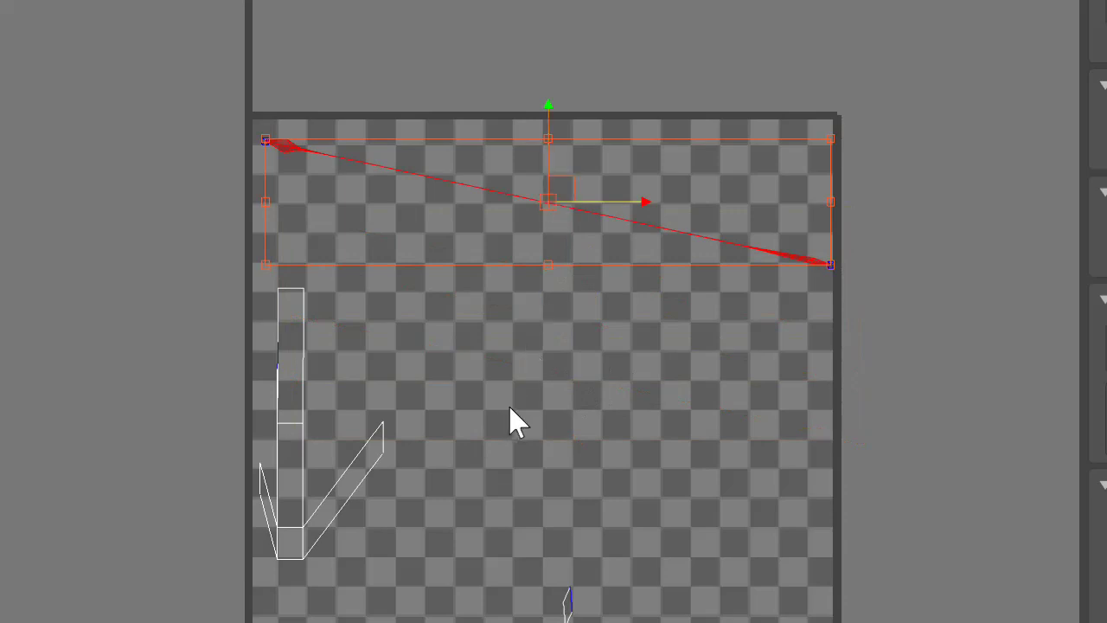
click(546, 189)
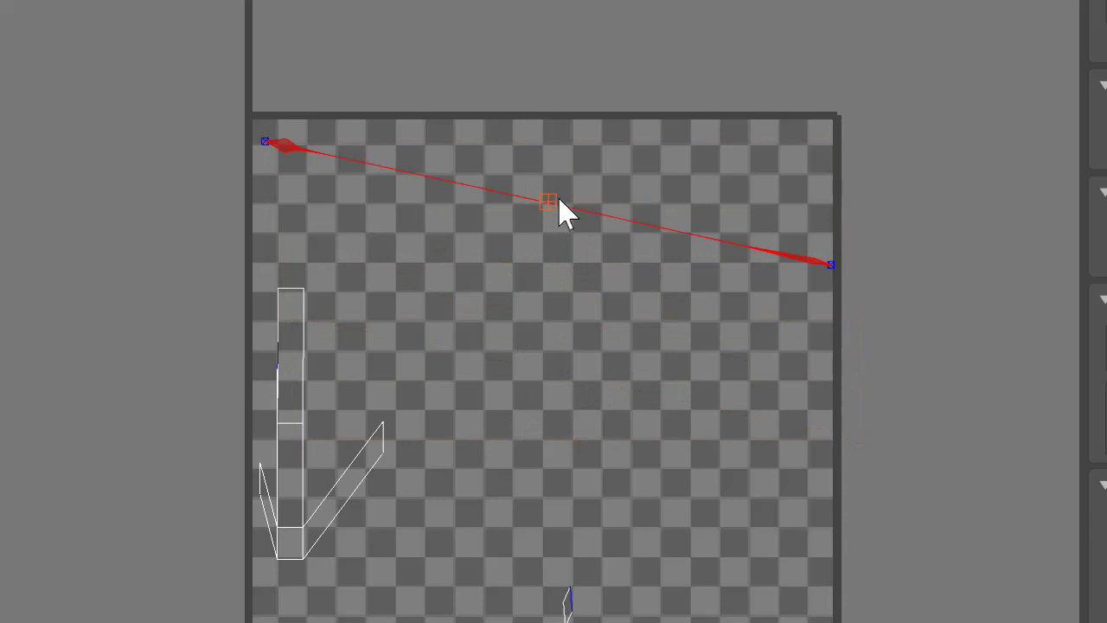
click(558, 201)
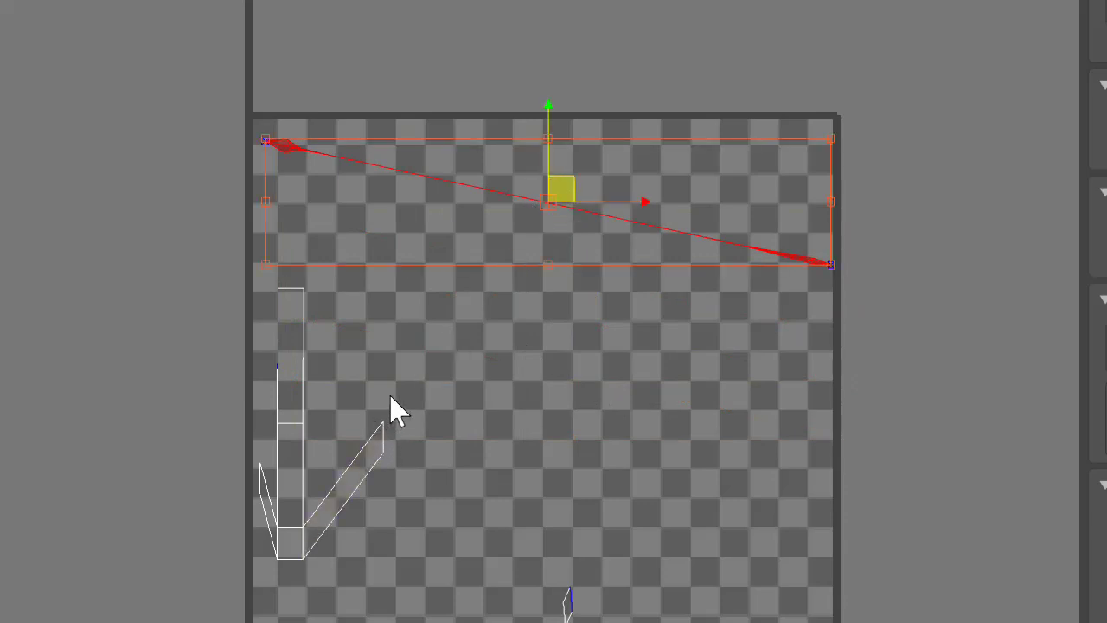
click(432, 432)
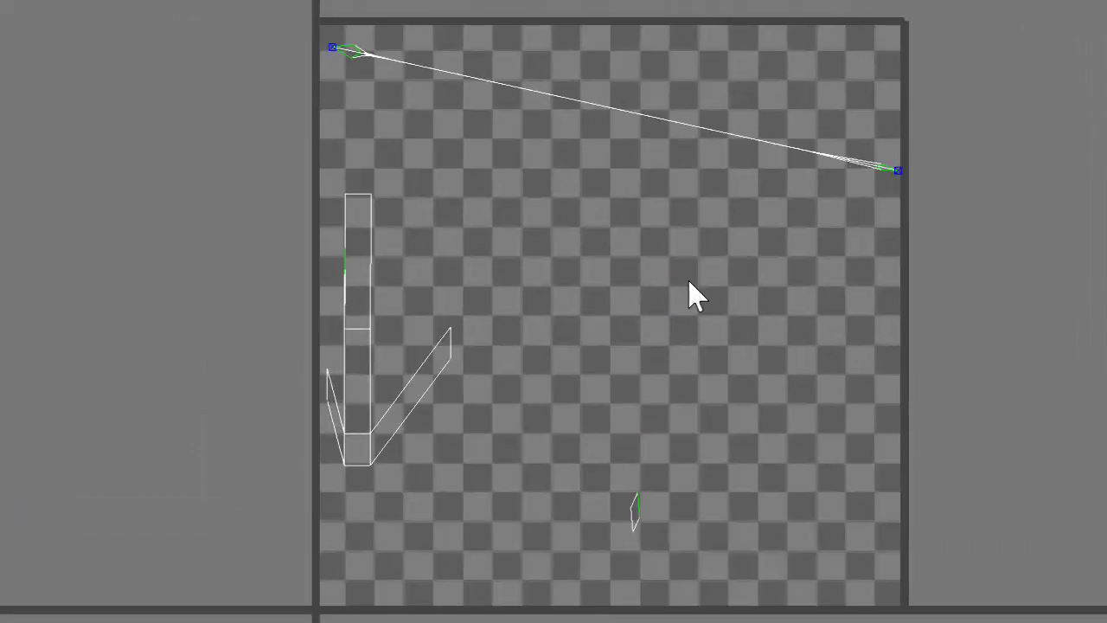
Step: Render a UVW template of the layout, close its preview, and bring up the output save location
right_click(689, 282)
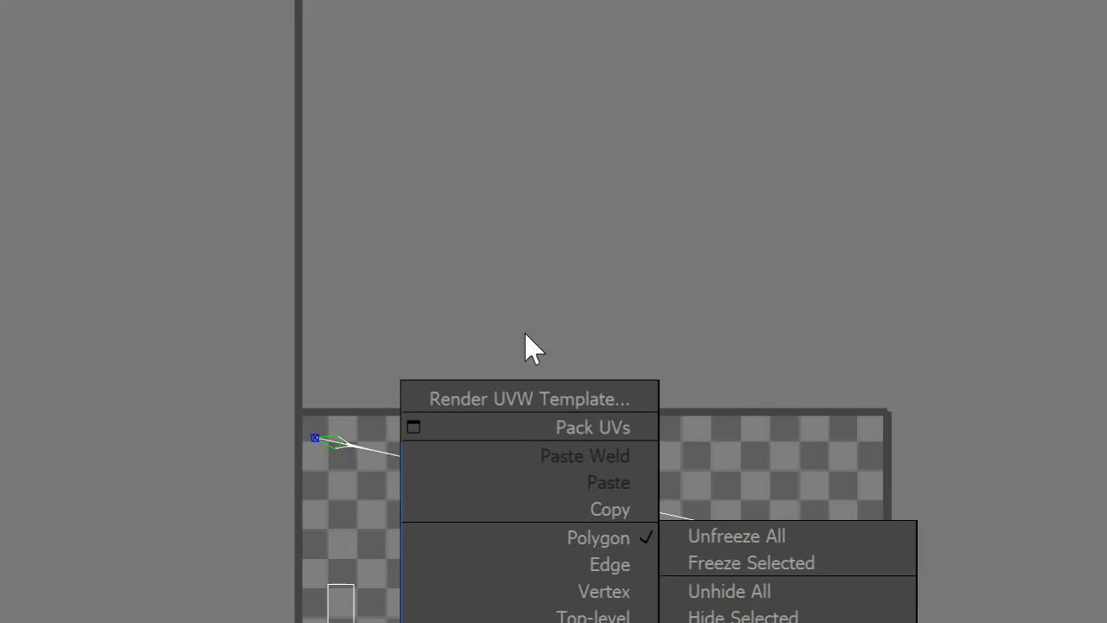
click(545, 399)
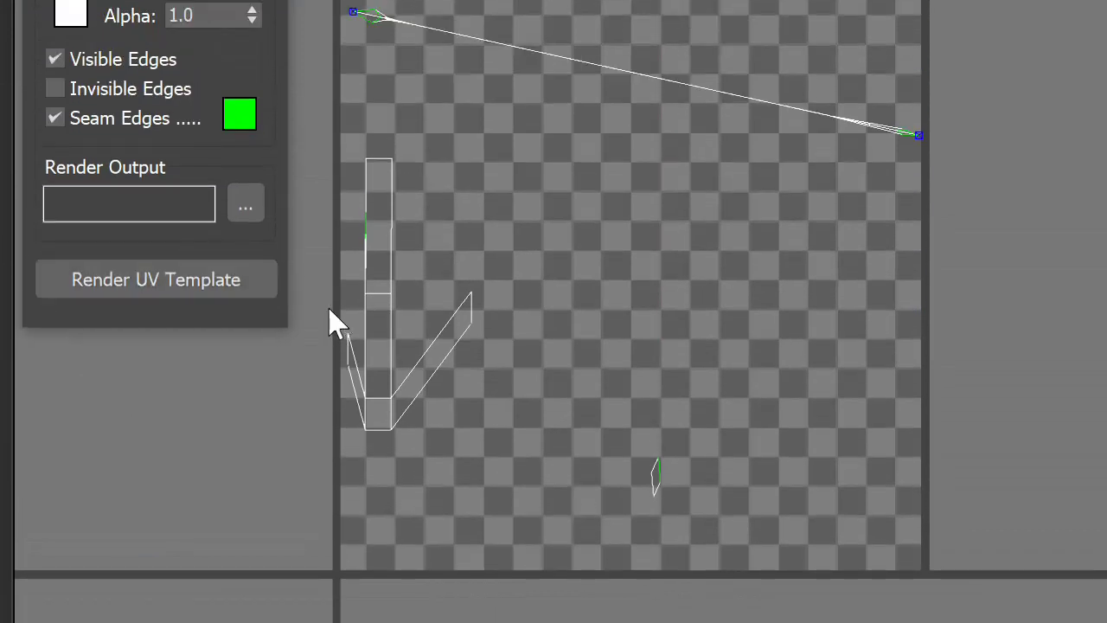
click(230, 289)
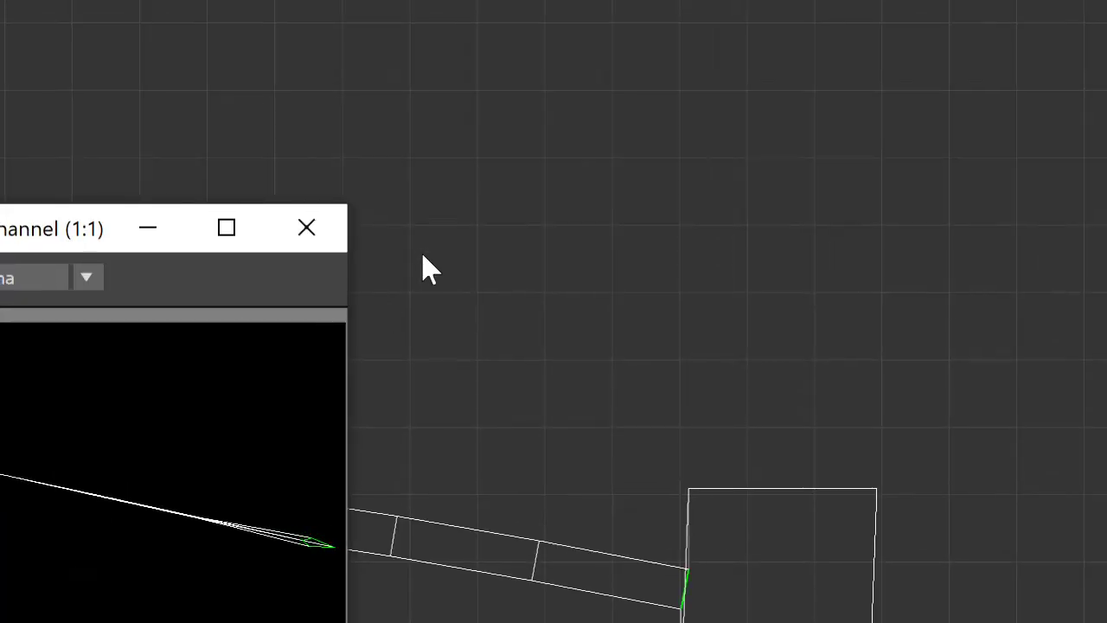
click(329, 242)
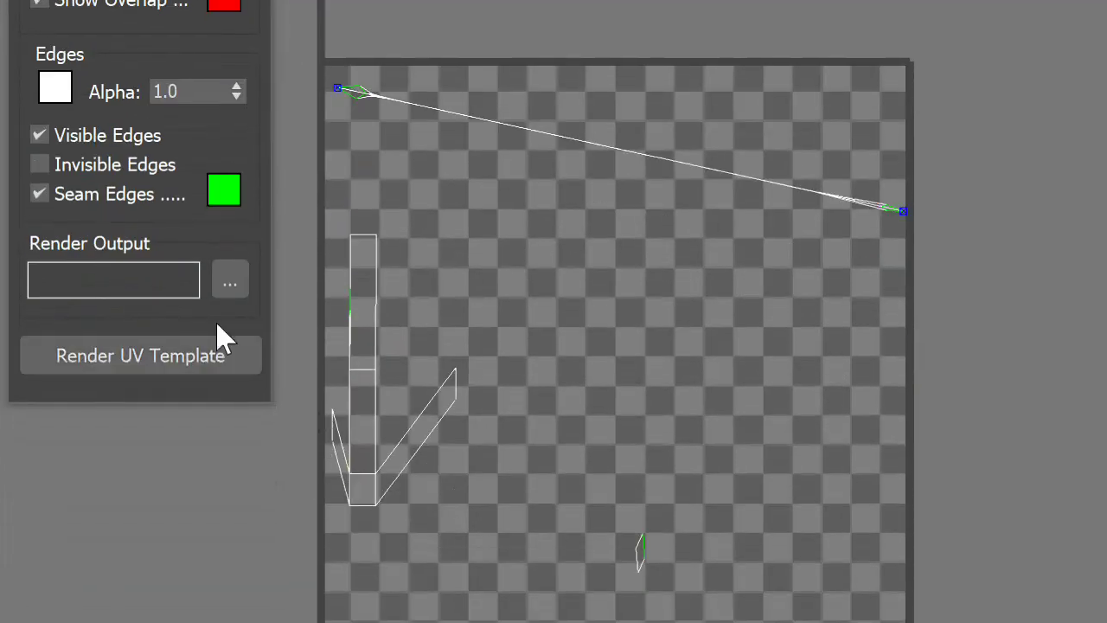
click(240, 285)
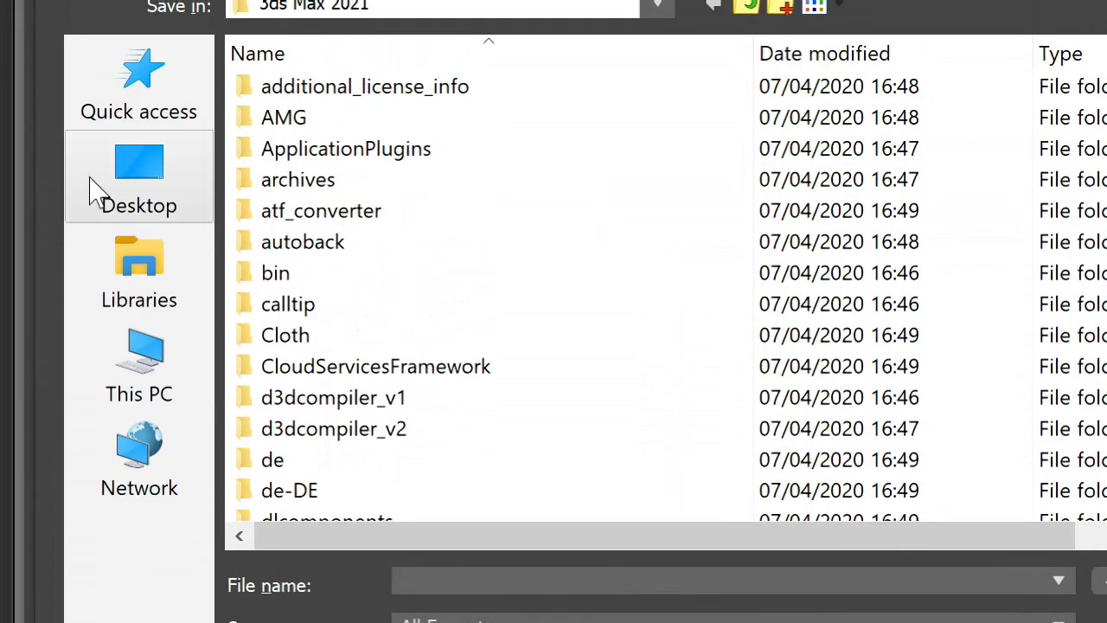
Step: Set the template output to aze_uv.png in the Desktop's axe folder and accept the PNG settings
click(123, 163)
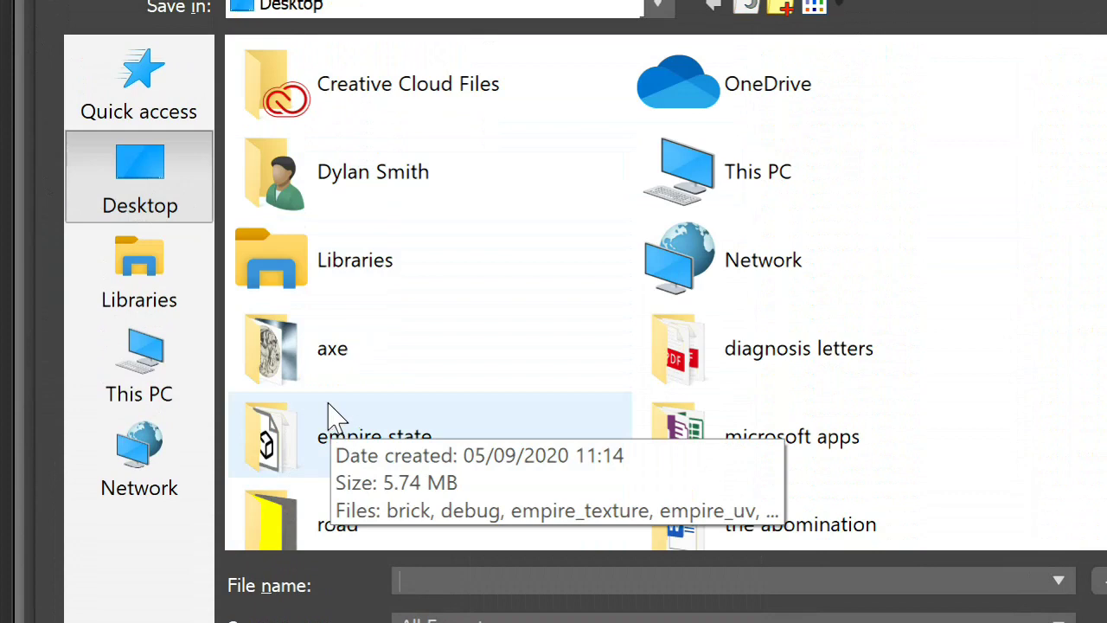
double_click(336, 346)
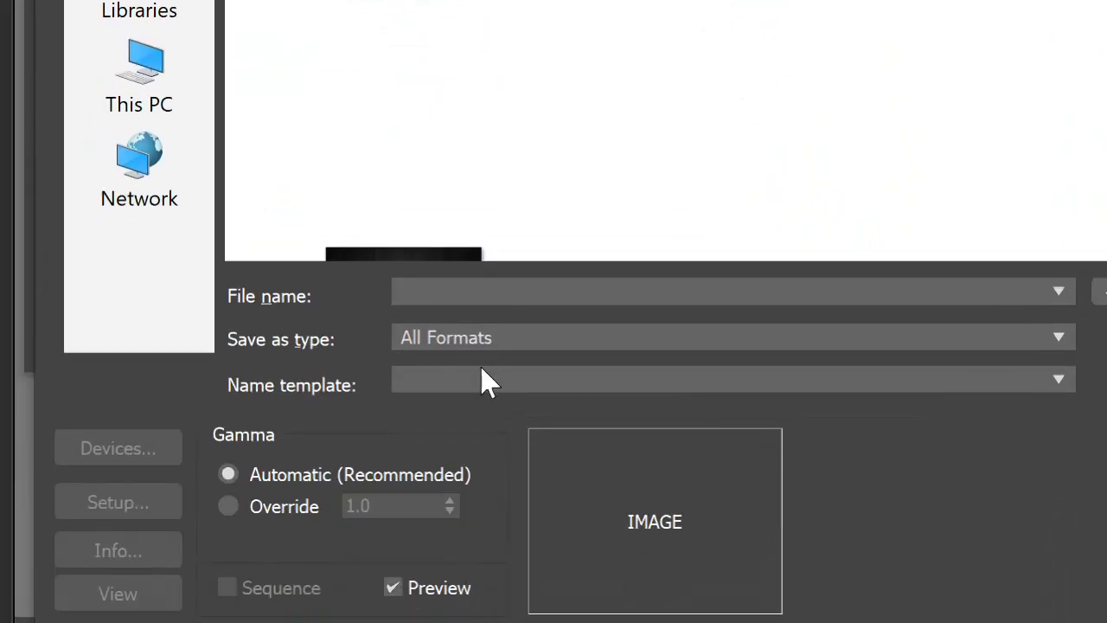
click(481, 339)
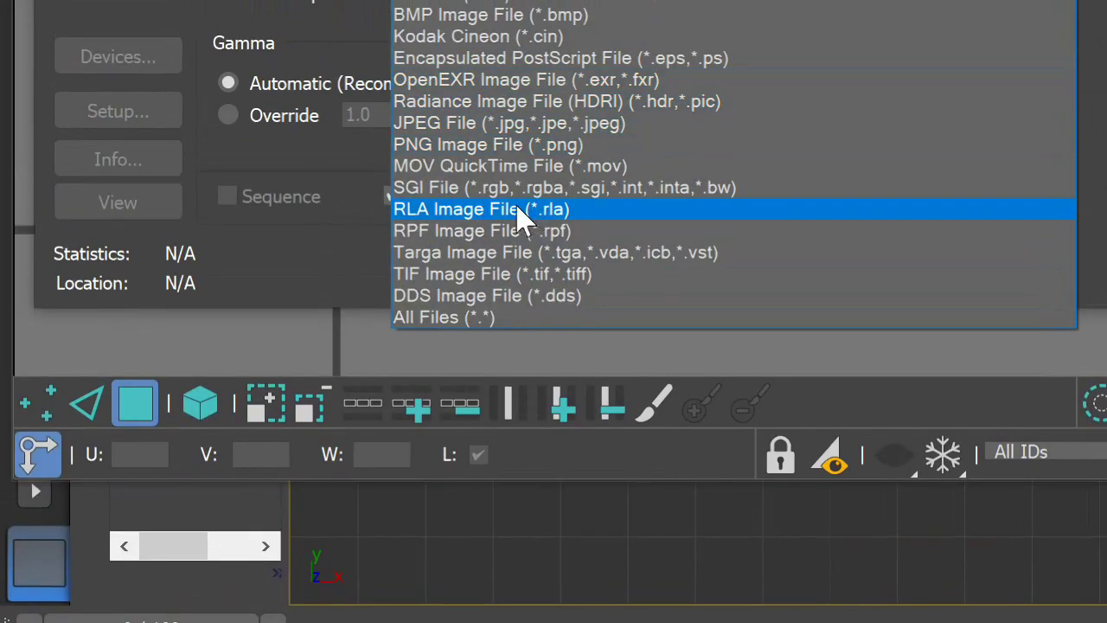
click(520, 152)
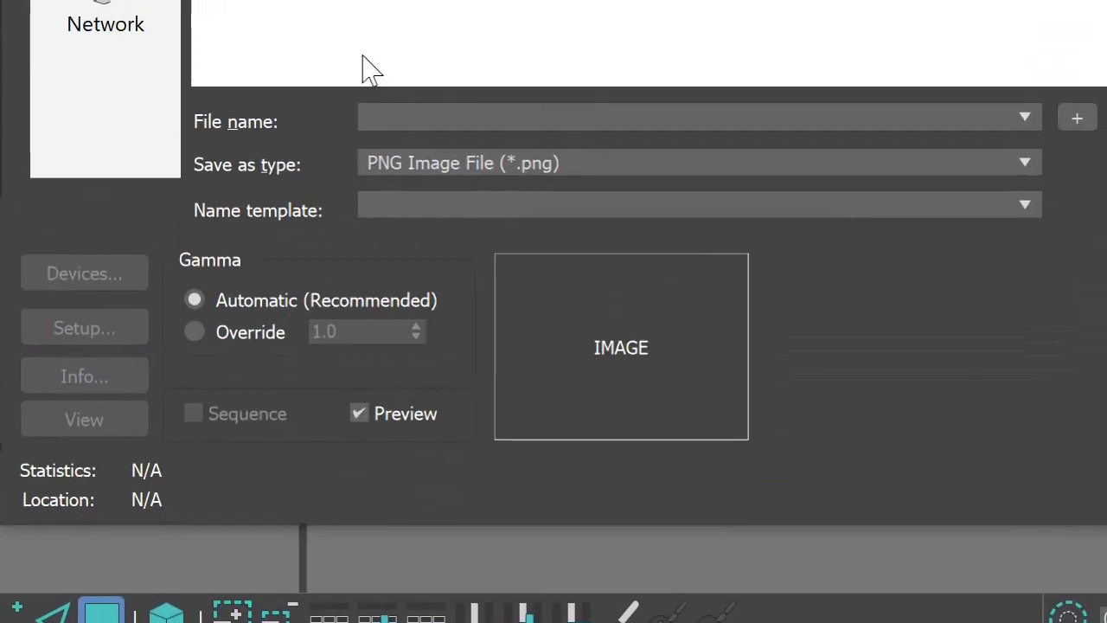
click(509, 108)
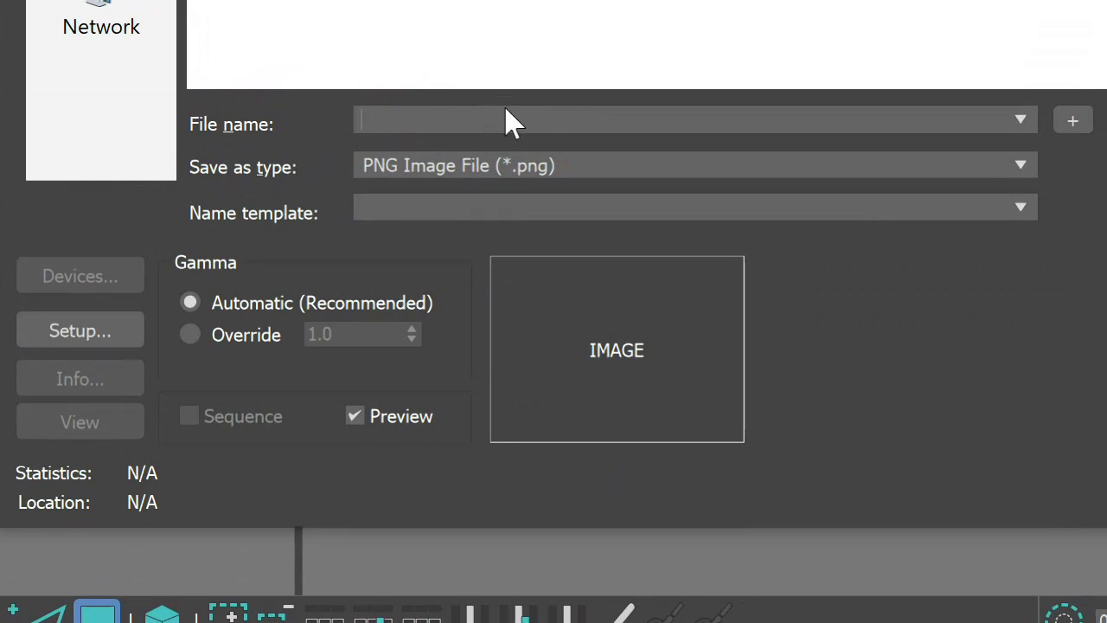
text(aze_uv)
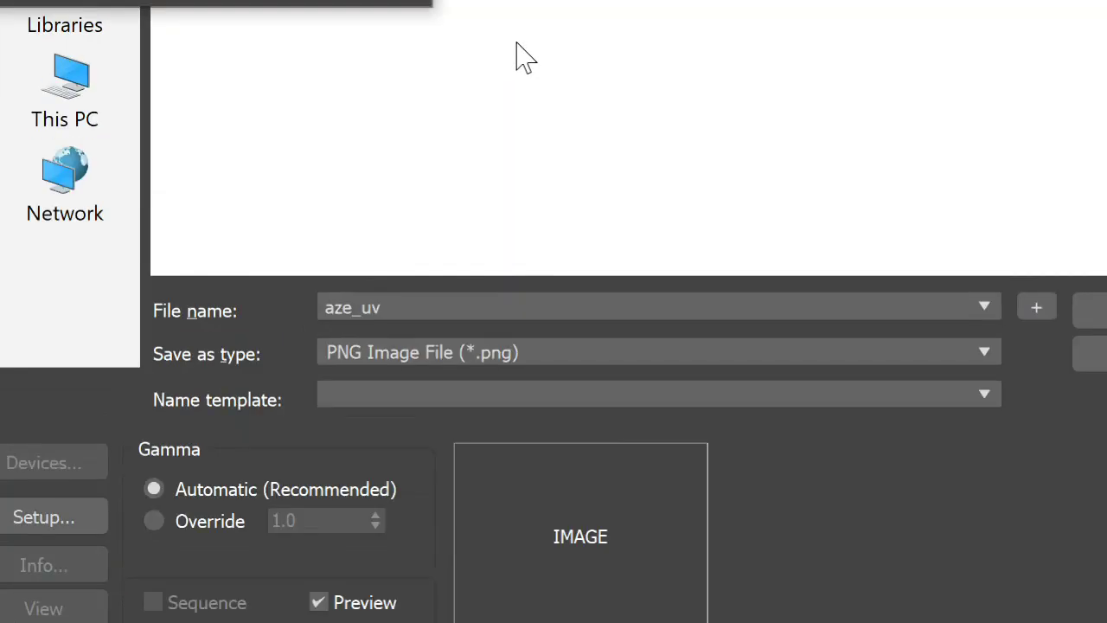
click(80, 330)
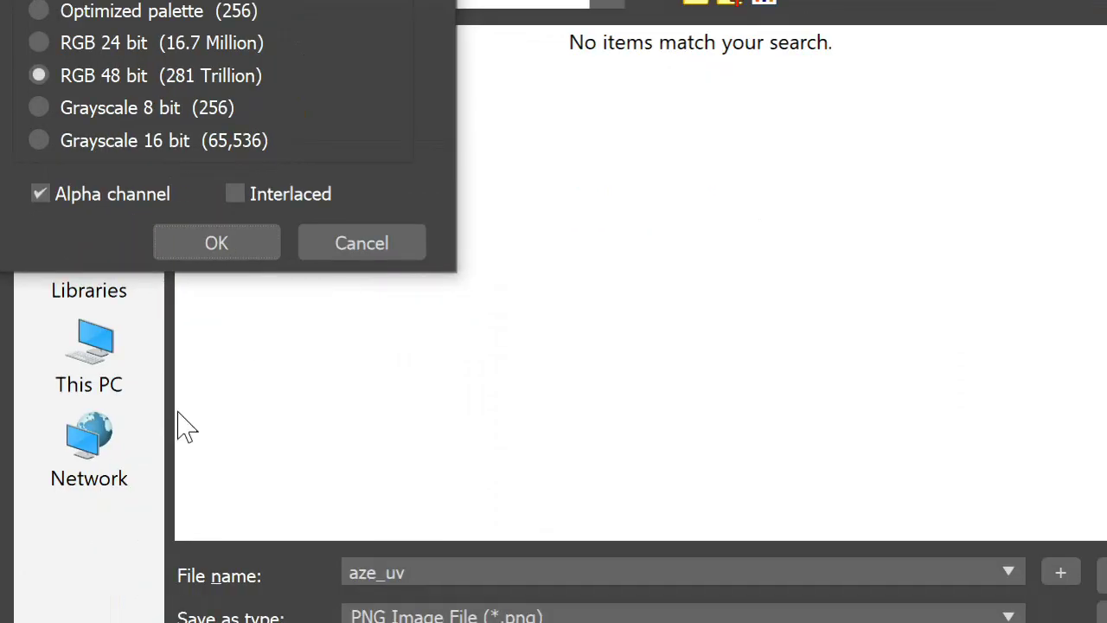
click(227, 249)
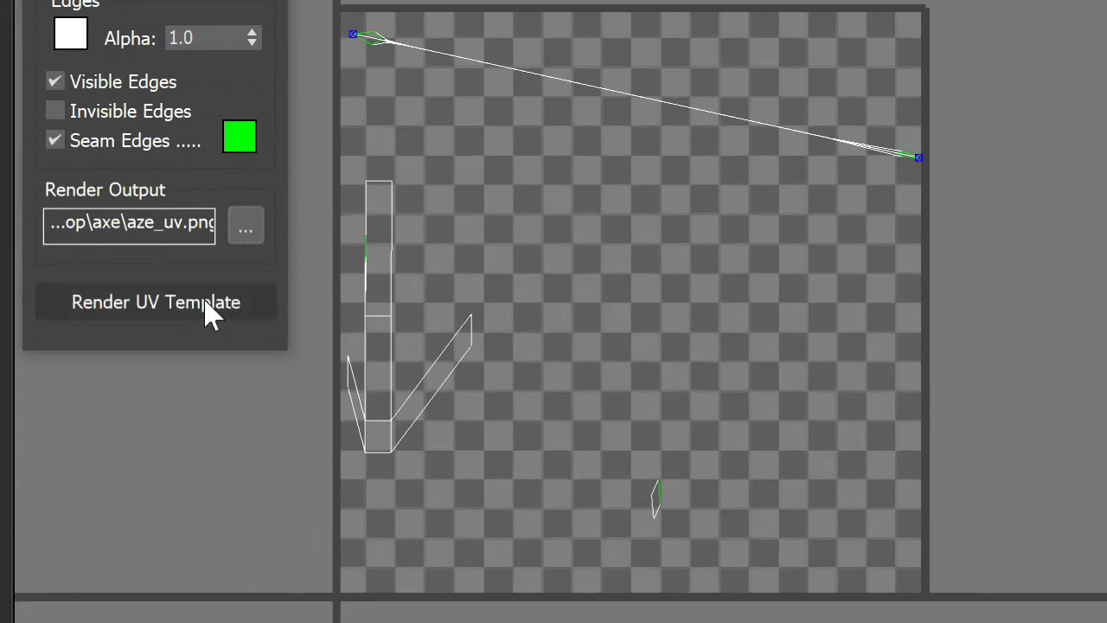
Step: Render the UV template to aze_uv.png, then close the Render Map and Render UVs windows
click(210, 309)
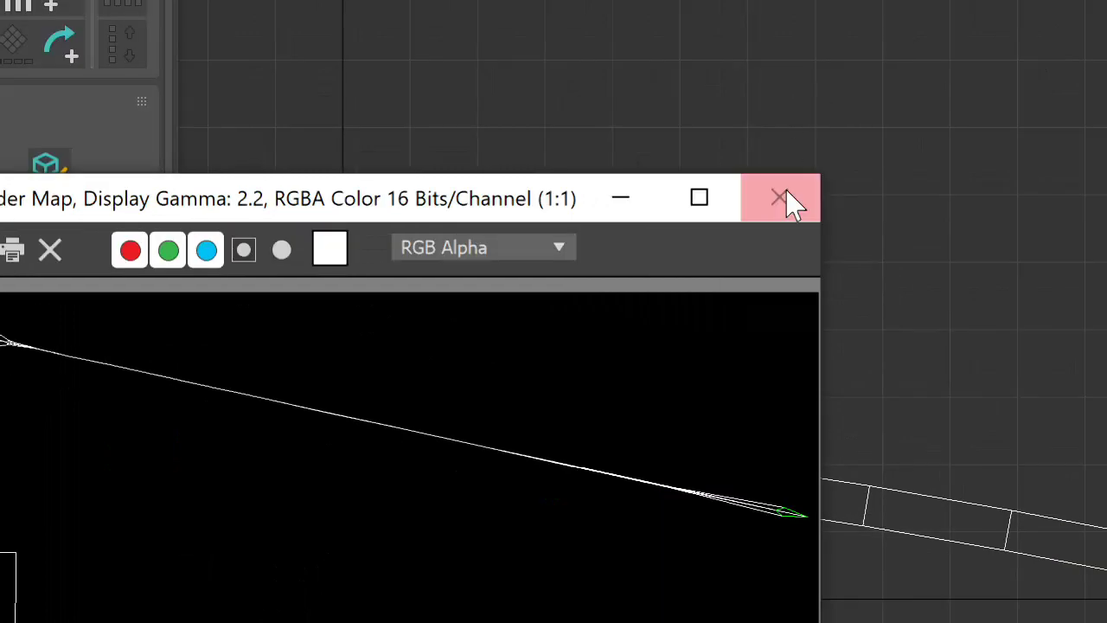
click(653, 58)
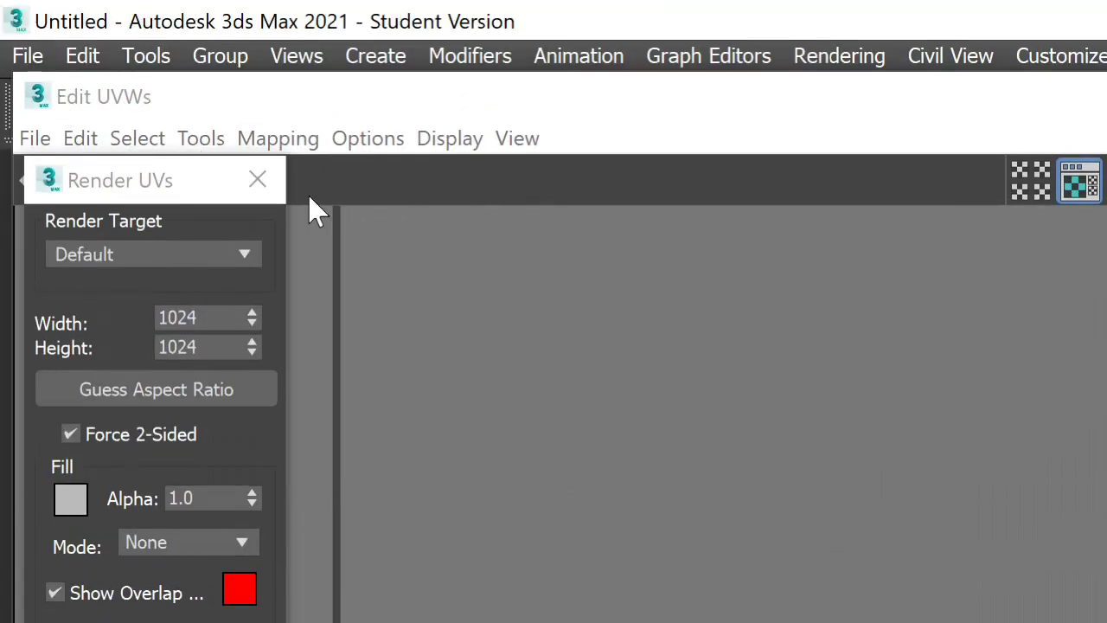
click(258, 180)
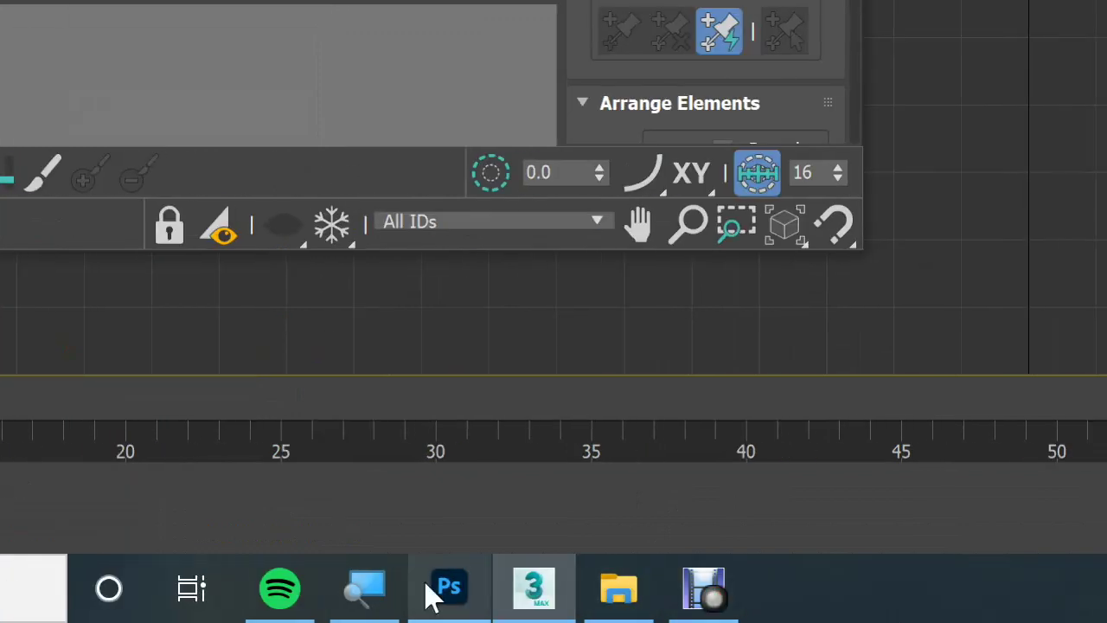
Step: Switch to Photoshop and browse the Open dialog to the Desktop's axe folder
click(449, 588)
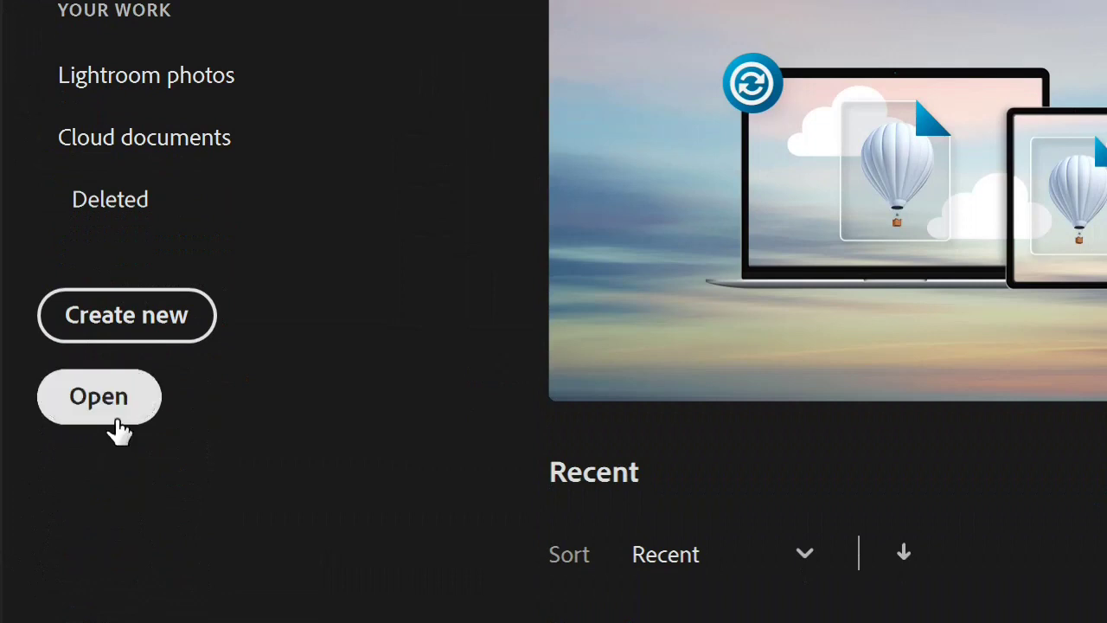
click(116, 420)
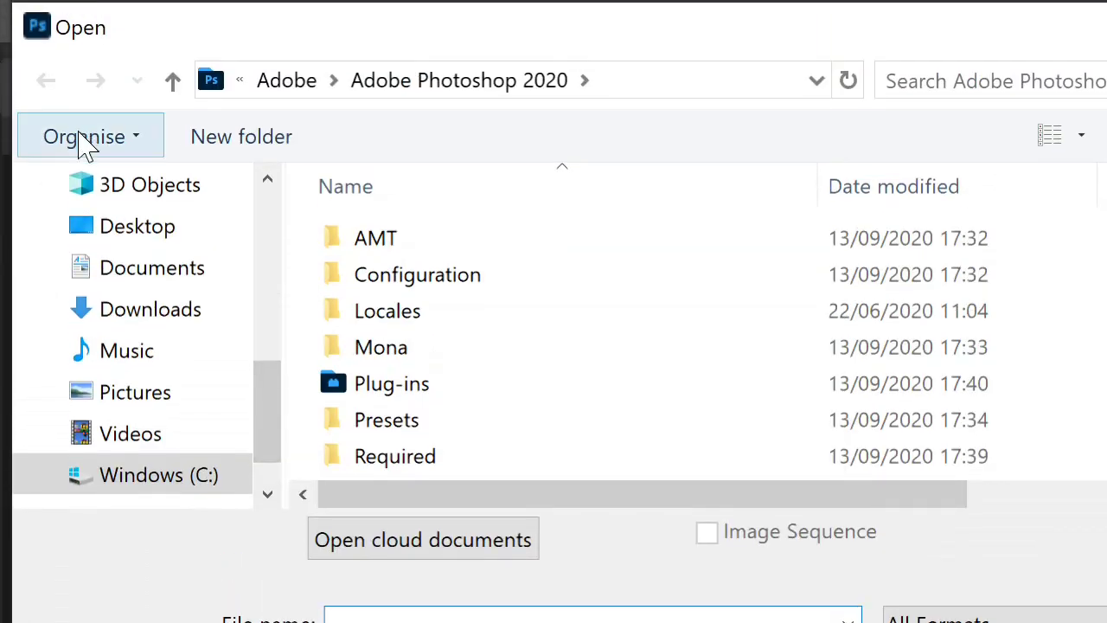
click(171, 239)
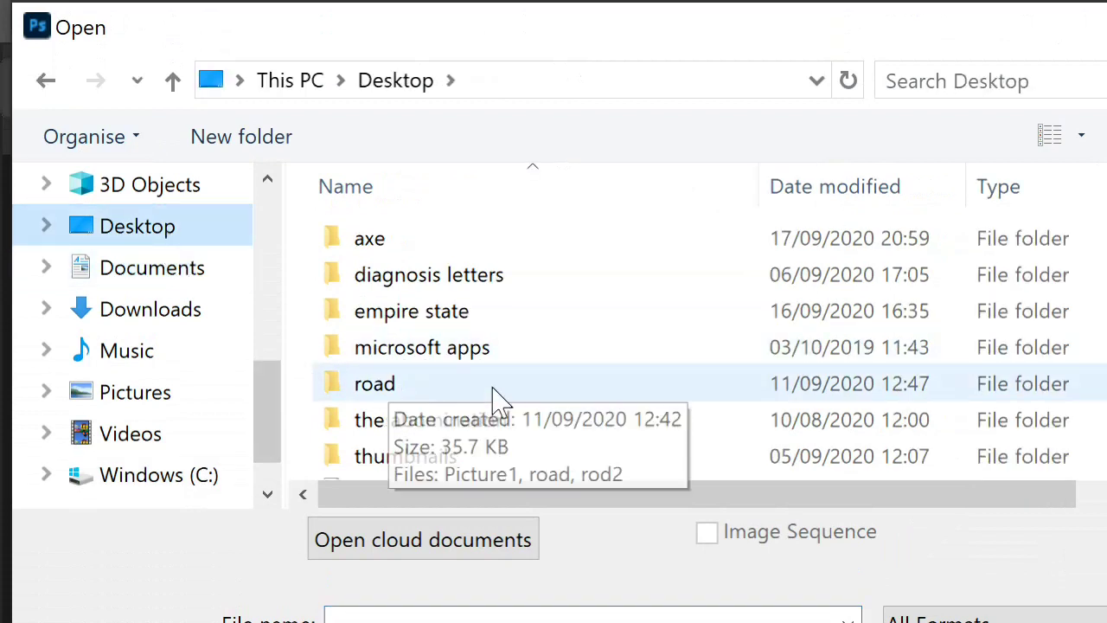
double_click(447, 253)
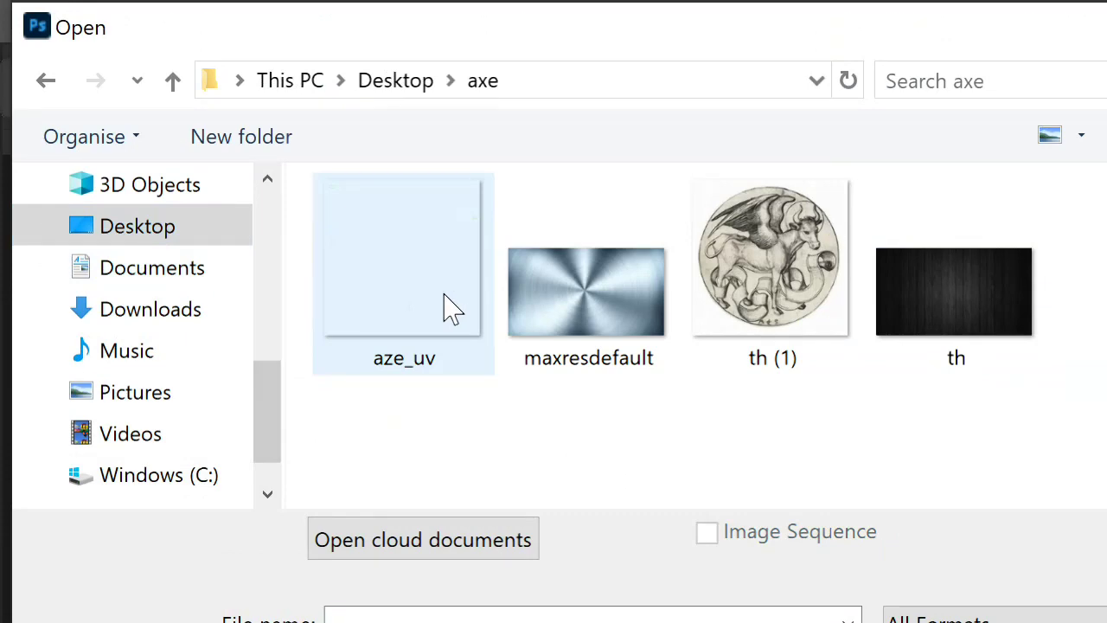
Step: Open aze_uv from the axe folder as a 1024 × 1024 px document with Layer 1
double_click(445, 307)
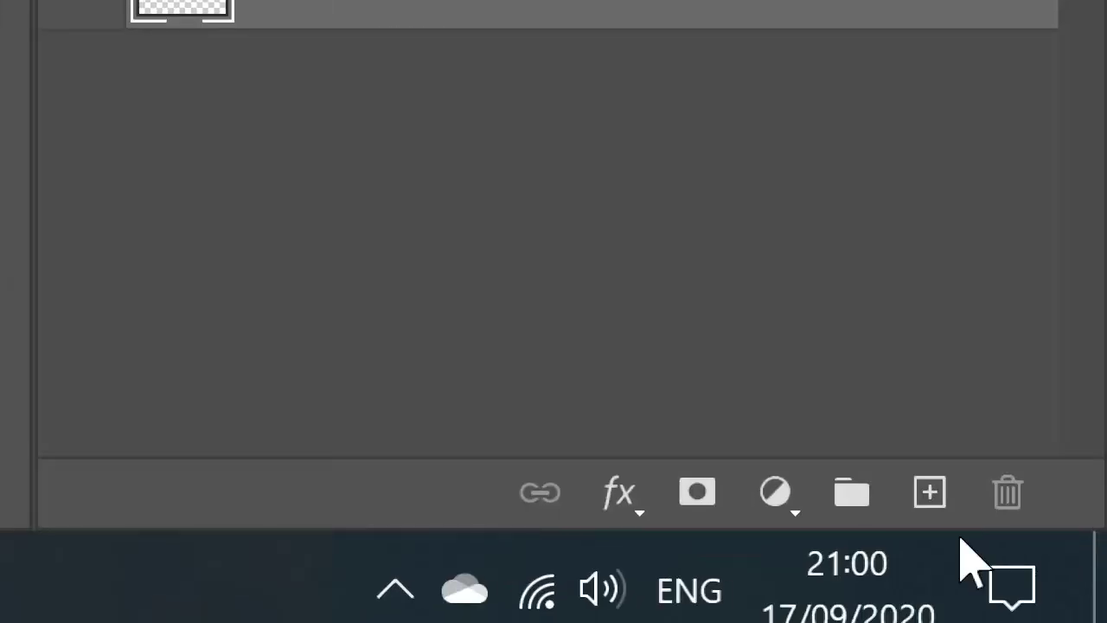
Step: Create a new Layer 2 and drag it beneath the UV template's Layer 1
click(929, 493)
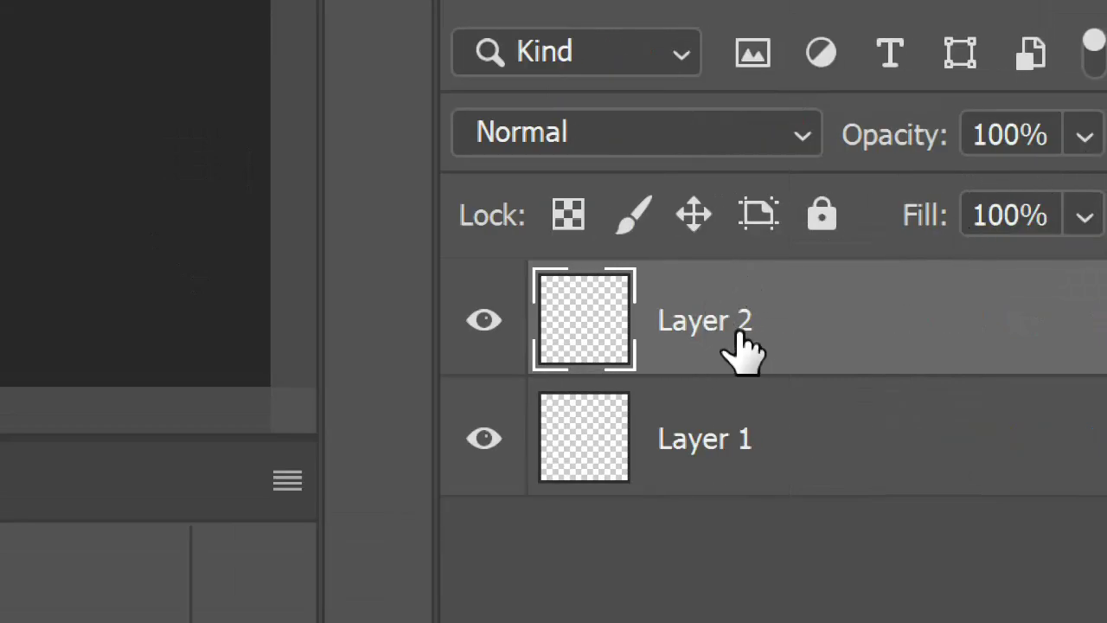
drag(730, 324, 713, 566)
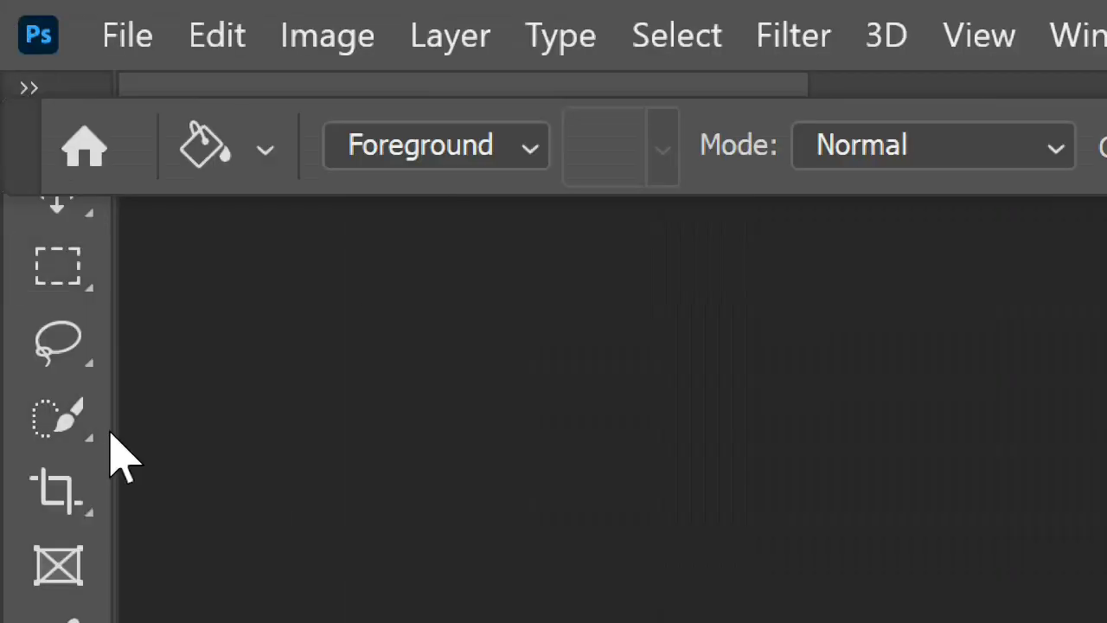
Step: Select the Move tool in the toolbar
click(80, 214)
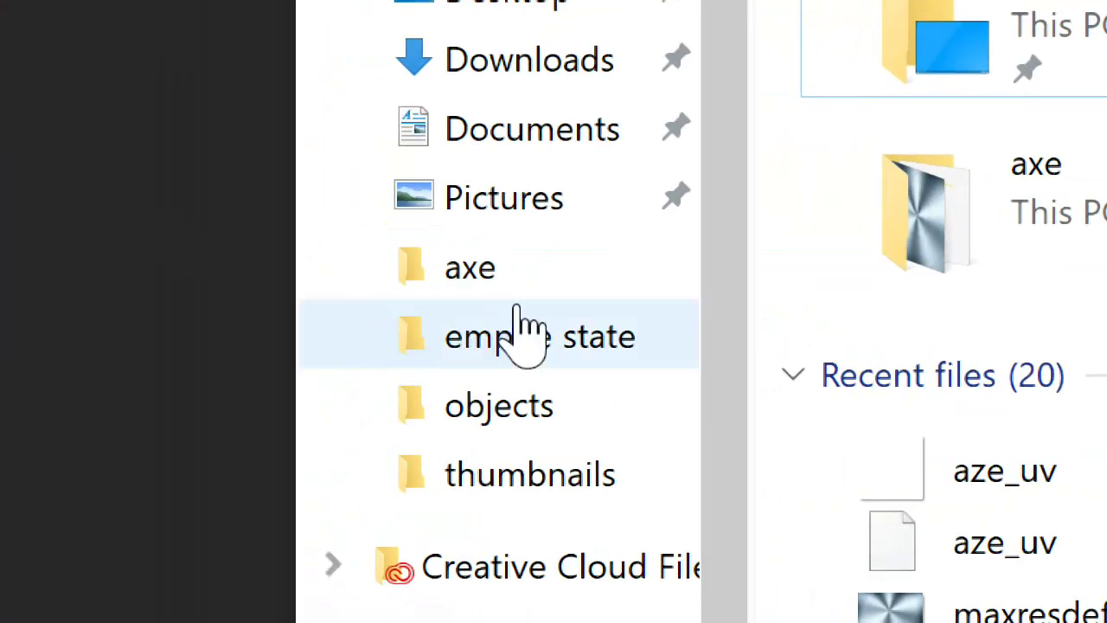
Step: Open the axe folder in File Explorer to get the th (1) engraving image
click(544, 283)
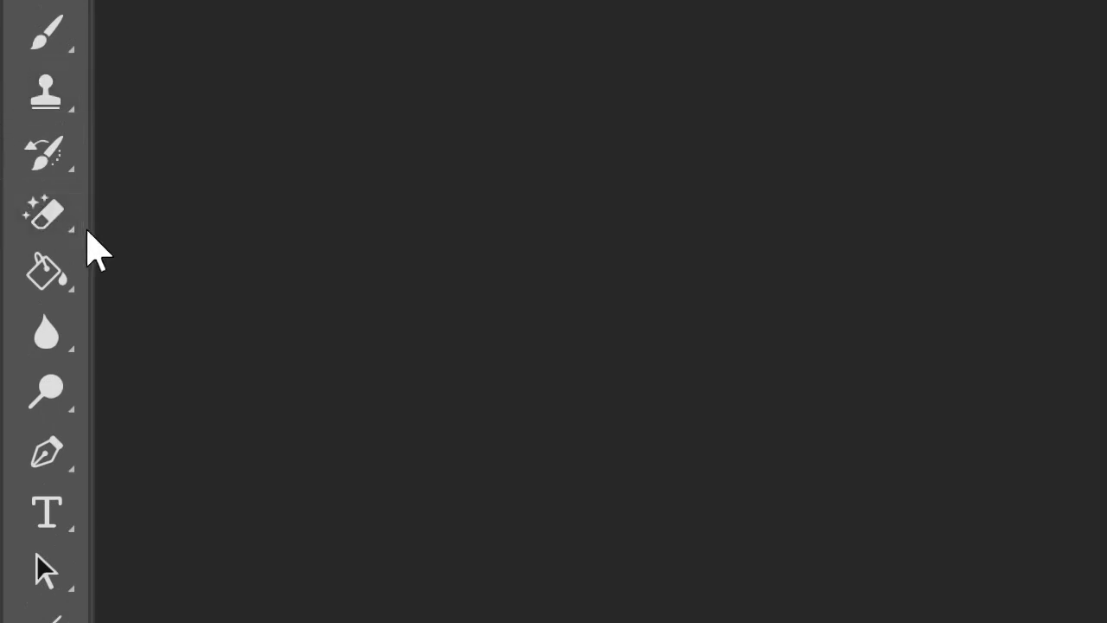
Step: Erase the white corners around the bull engraving with the Magic Eraser Tool
right_click(52, 214)
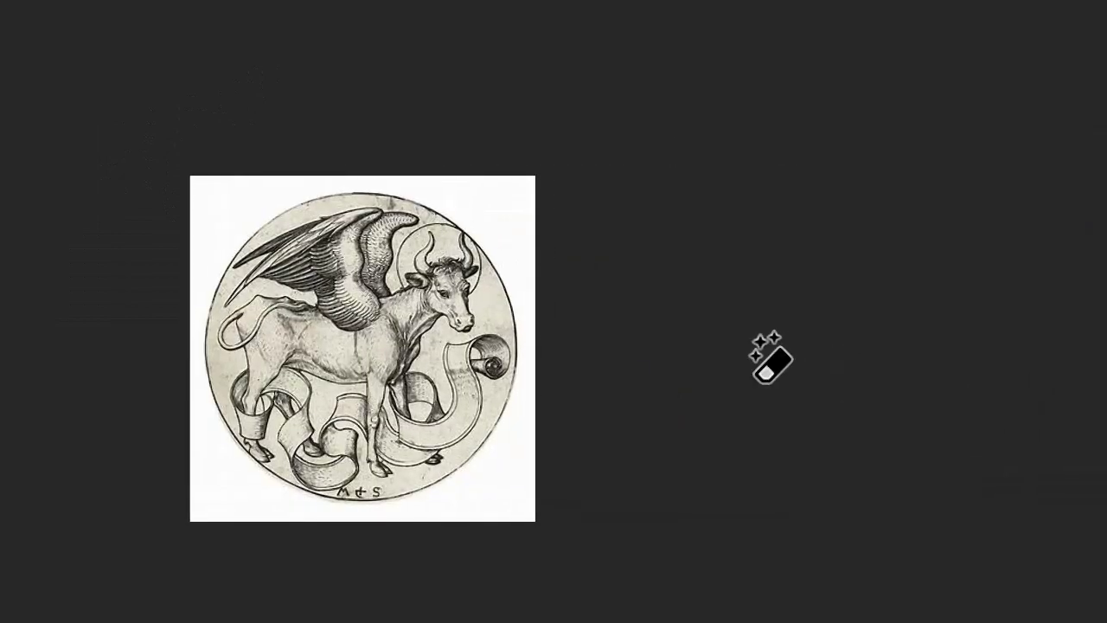
click(490, 247)
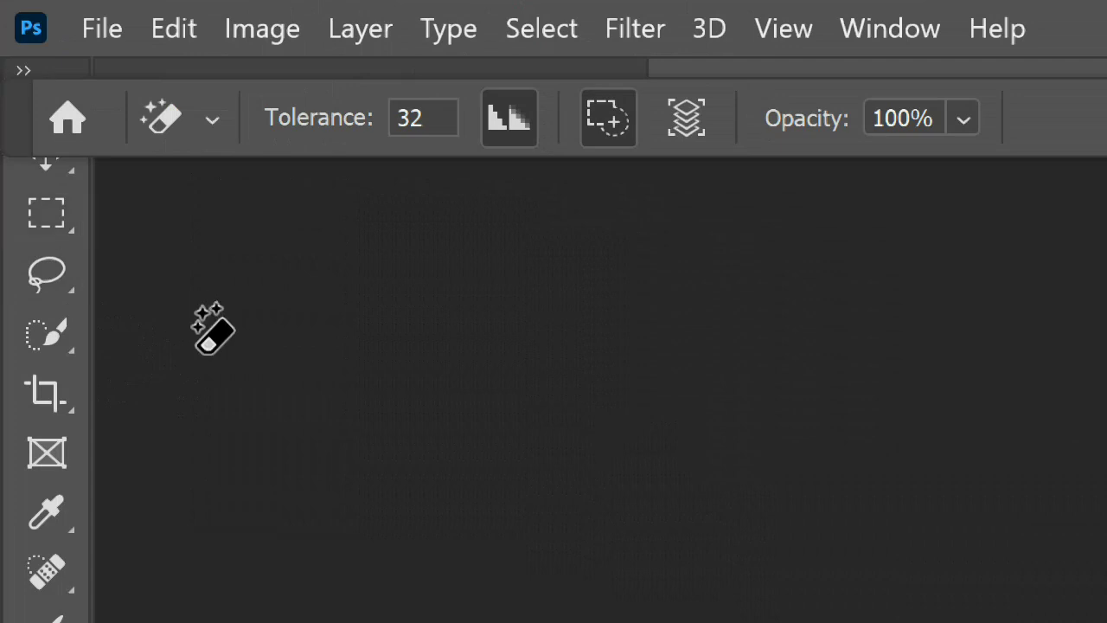
Step: Return to the Move tool after viewing the Rectangular Marquee variants
click(67, 174)
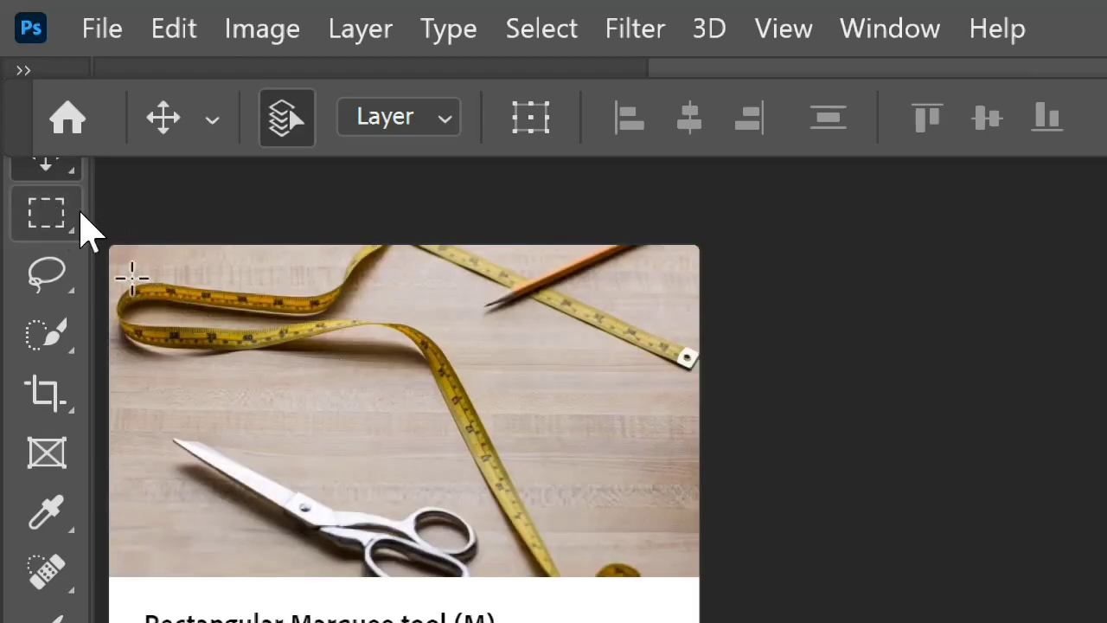
click(26, 213)
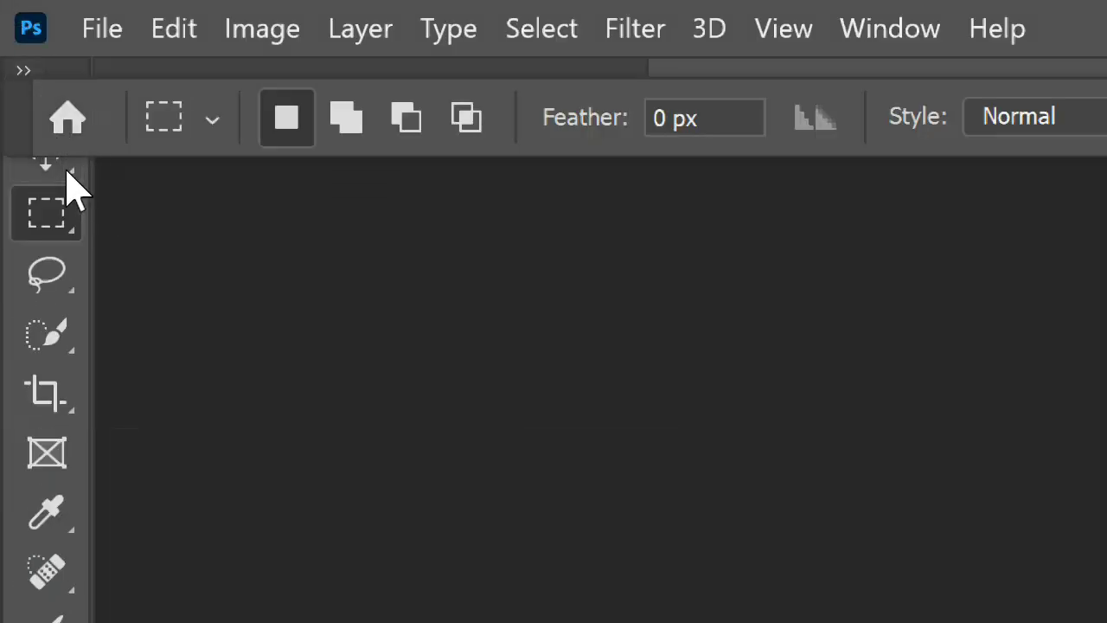
click(52, 169)
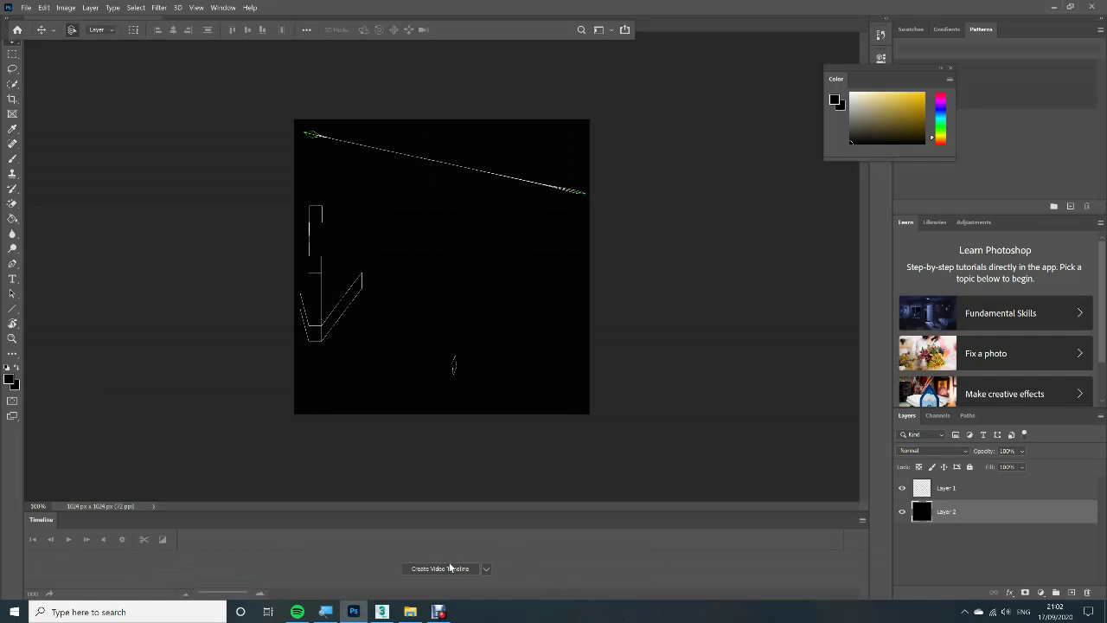
Step: Drop the maxresdefault metal image onto the canvas and scale it across the middle band
click(409, 612)
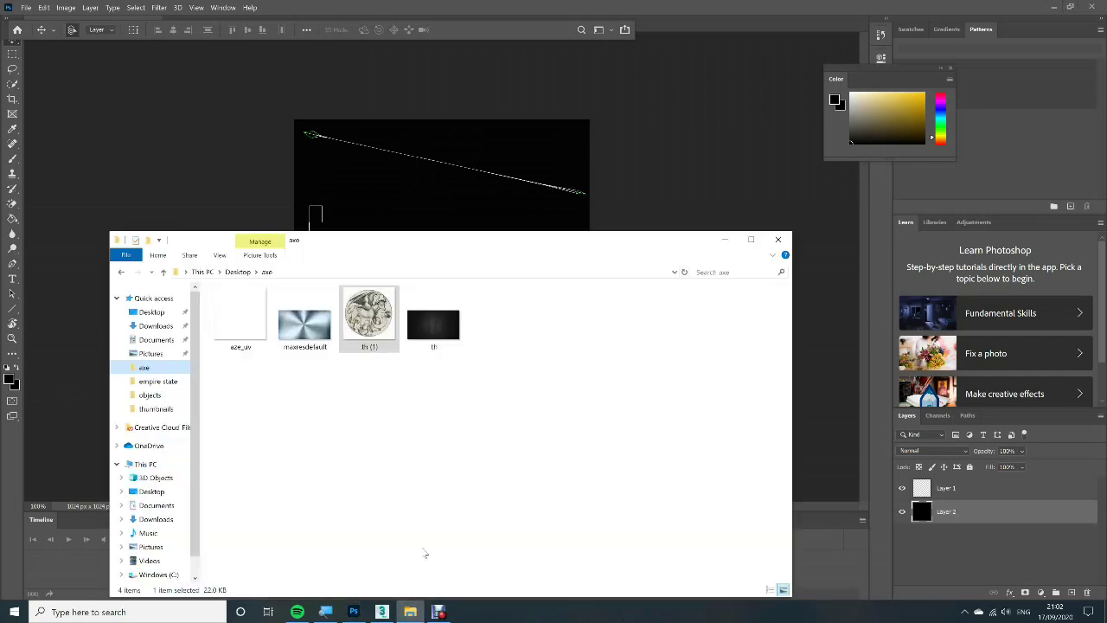
drag(304, 324, 363, 214)
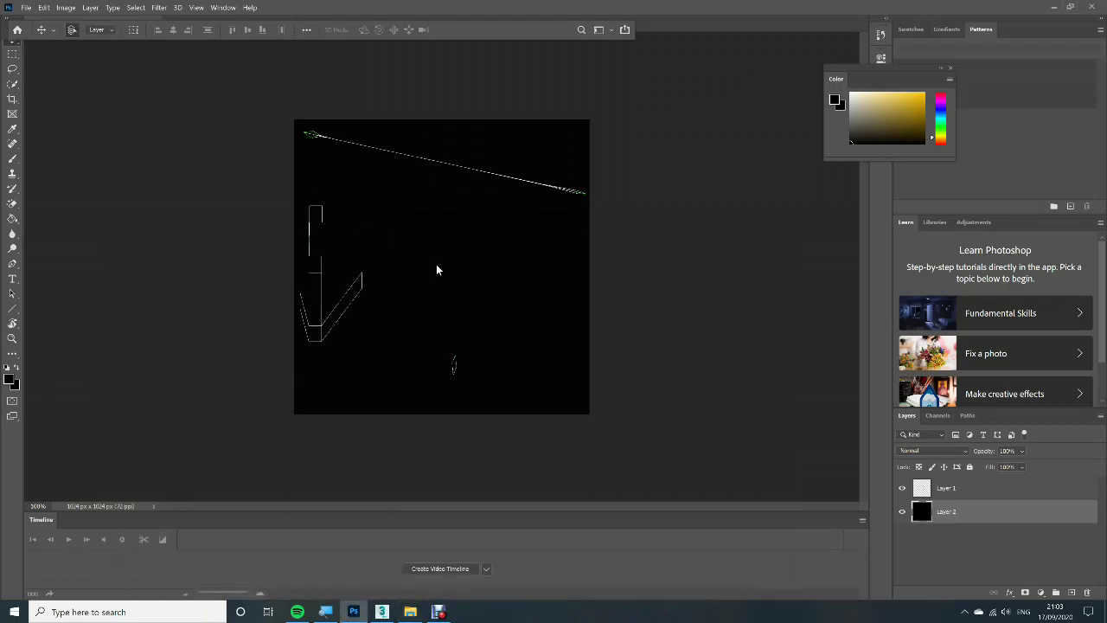
drag(440, 272, 448, 127)
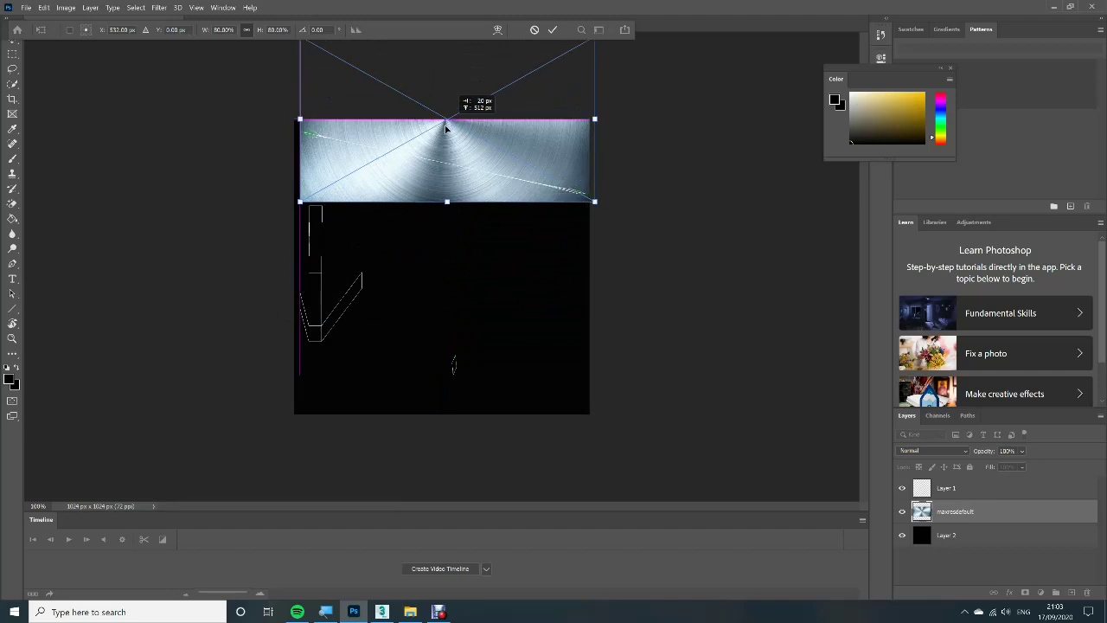
drag(446, 129, 446, 129)
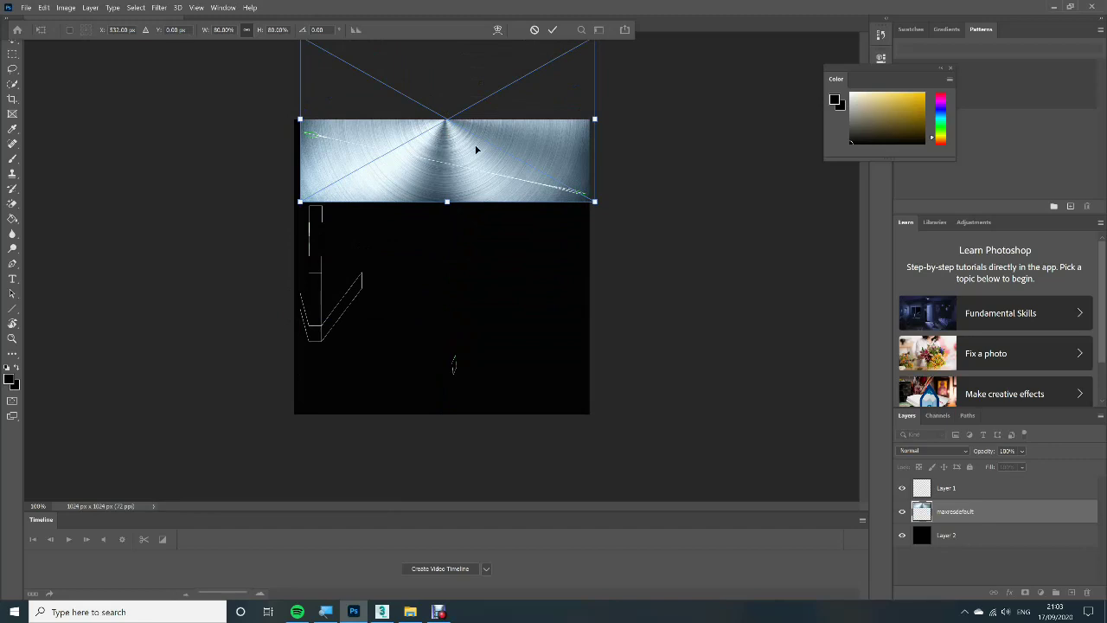
drag(471, 150, 481, 317)
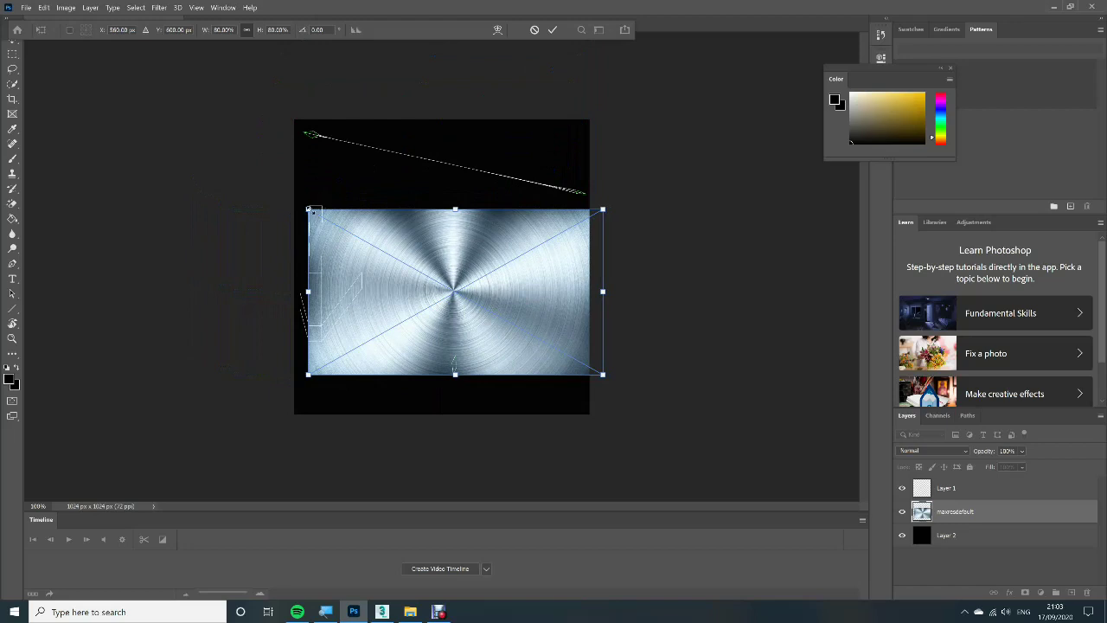
drag(307, 209, 297, 205)
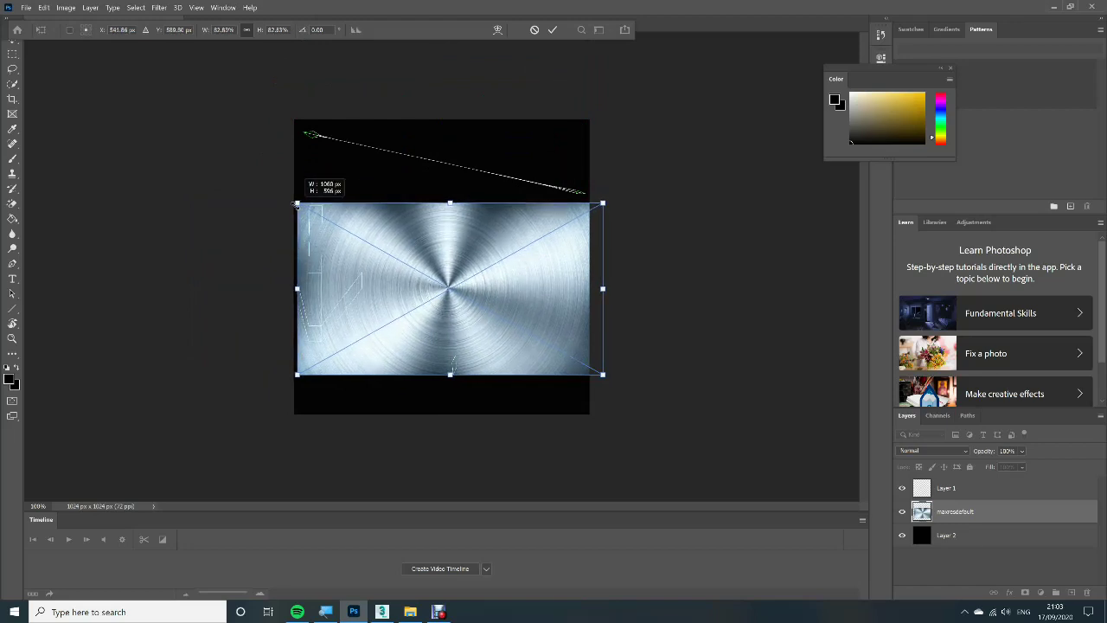
key(Return)
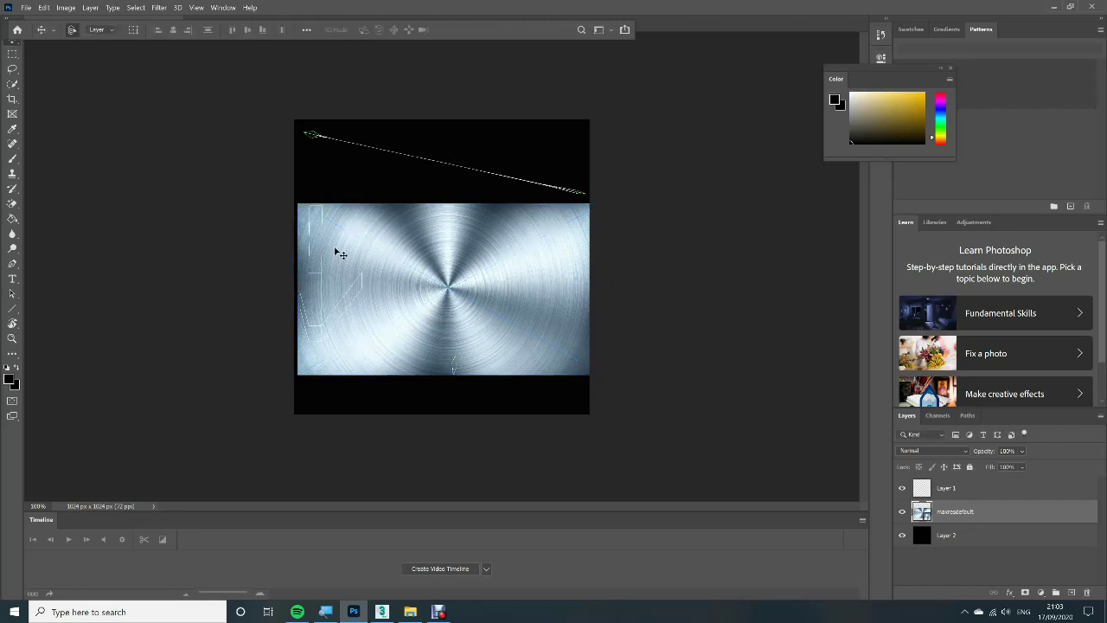
Step: Place the dark wood th image onto the canvas at the top-left
key(alt+Tab)
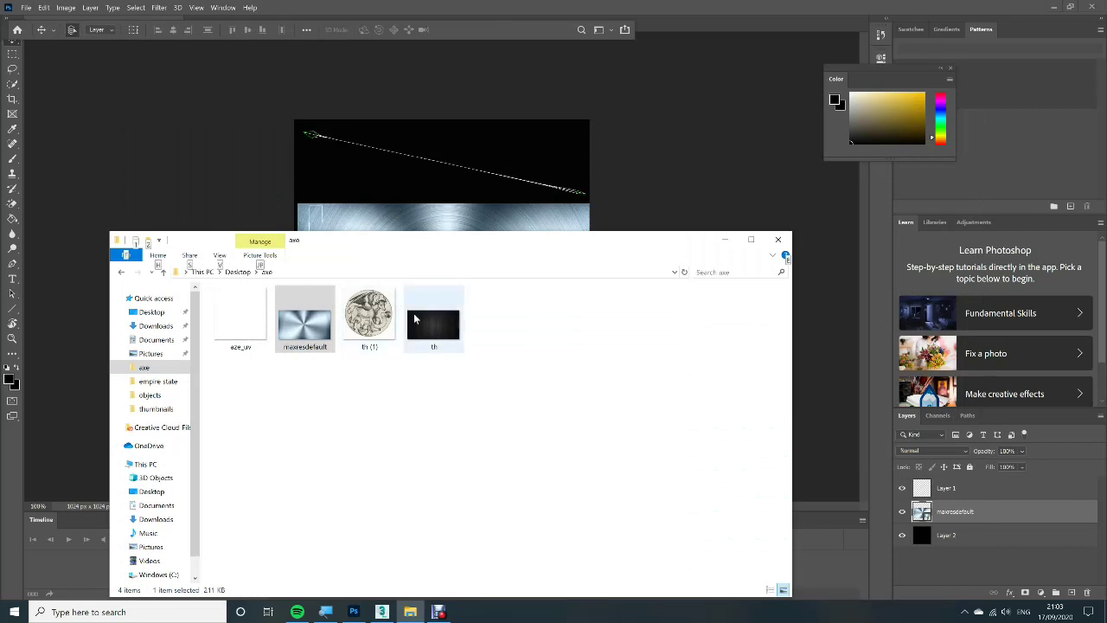
drag(438, 330, 400, 159)
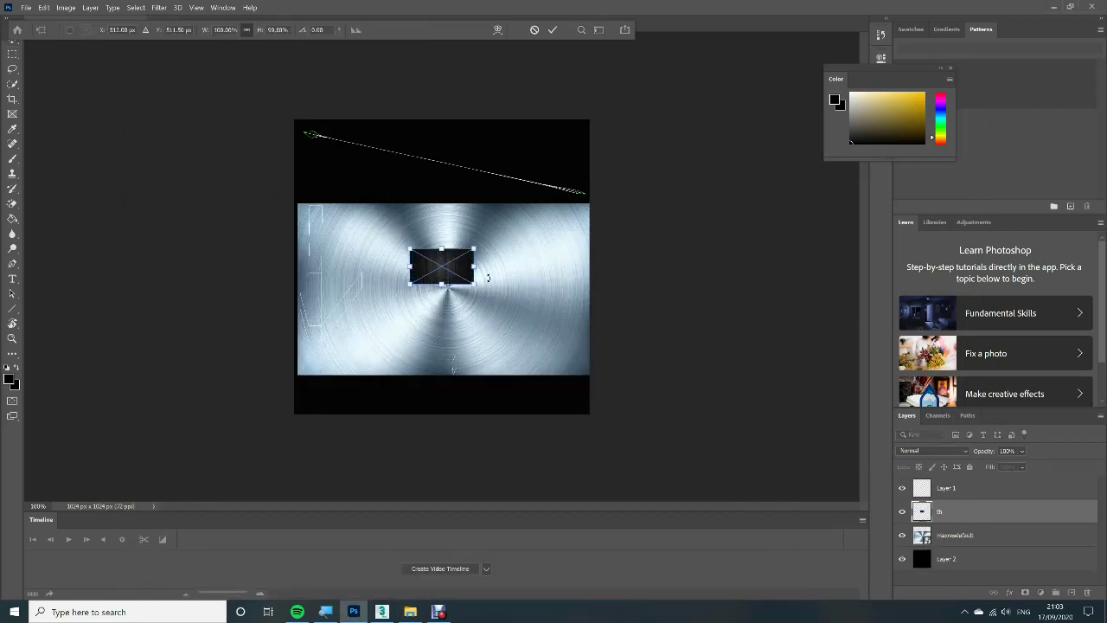
drag(442, 269, 415, 211)
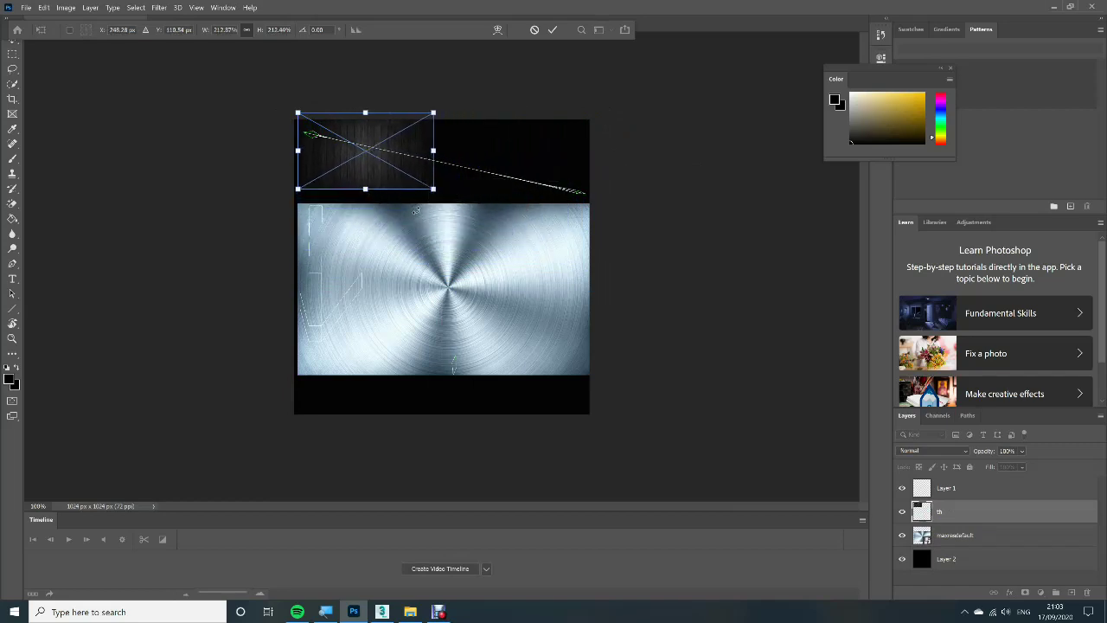
key(Return)
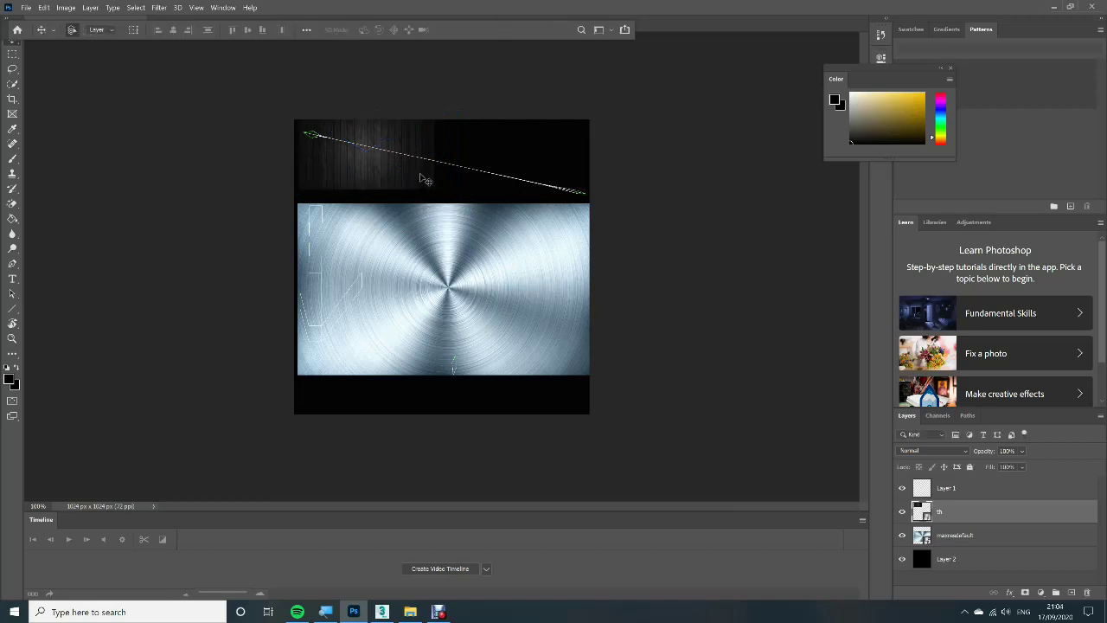
Step: Move the wood layer to the strip's right end and paste two more copies beside it
key(ctrl)
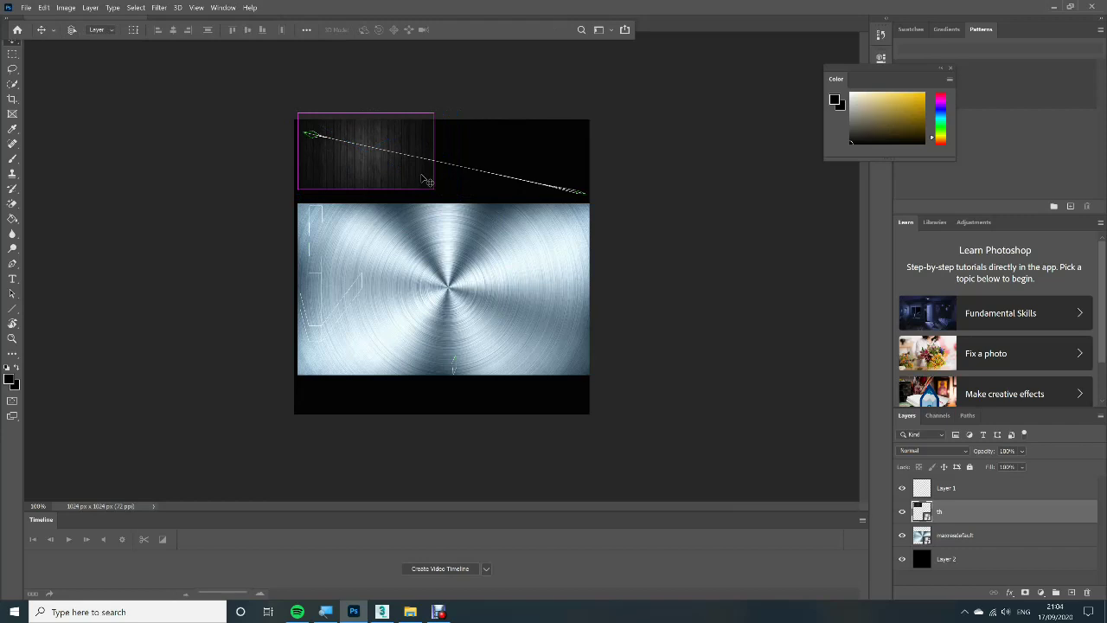
mouse_move(442, 177)
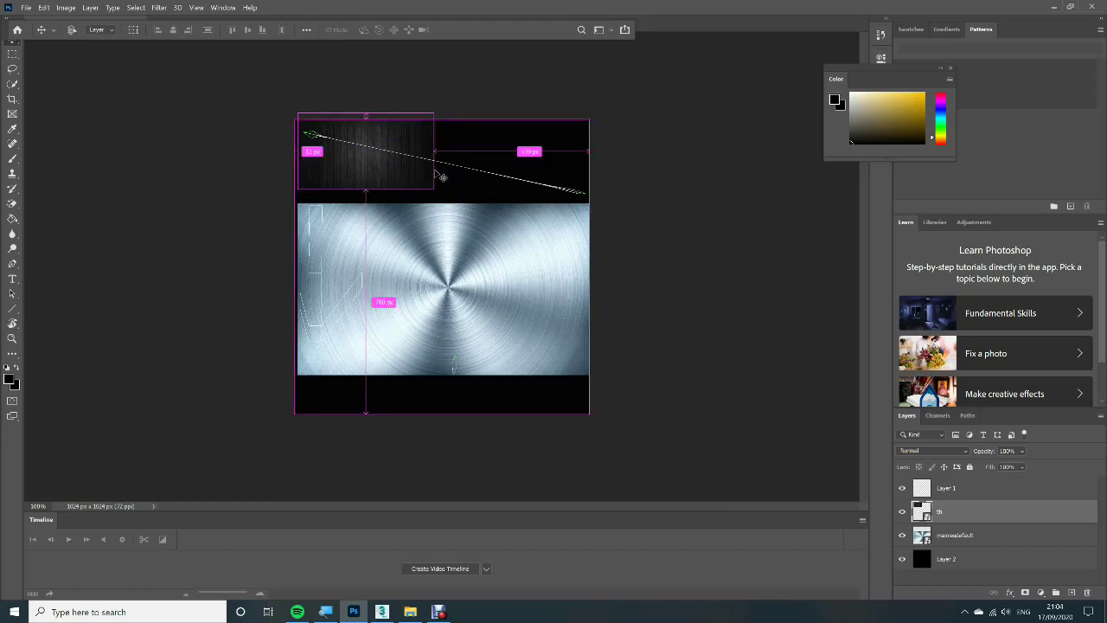
mouse_move(450, 235)
drag(429, 167, 579, 185)
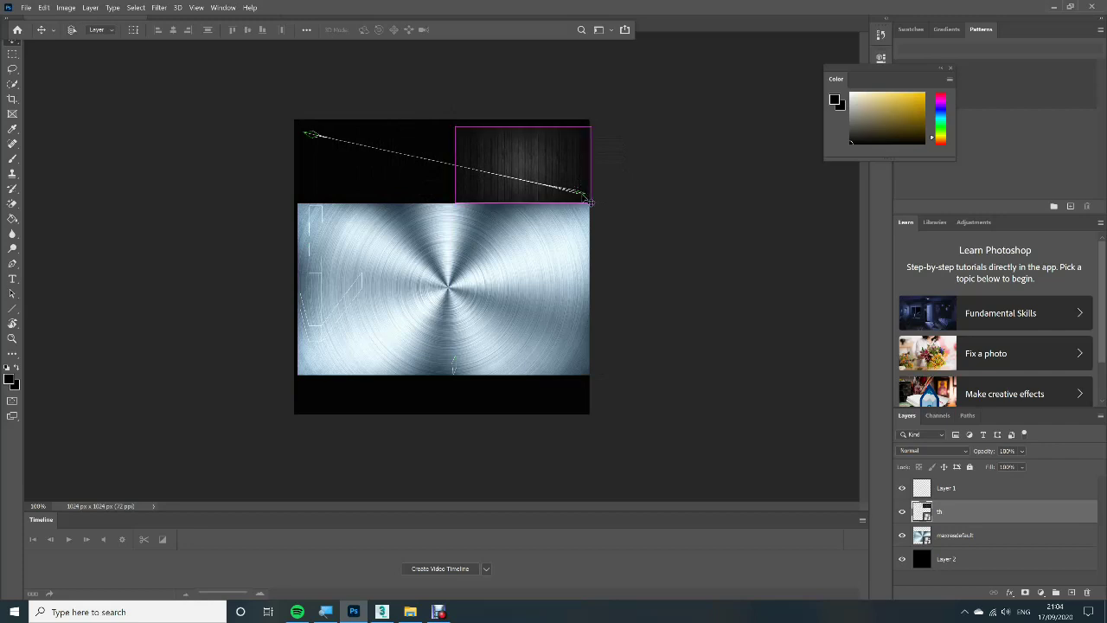
key(ctrl+v)
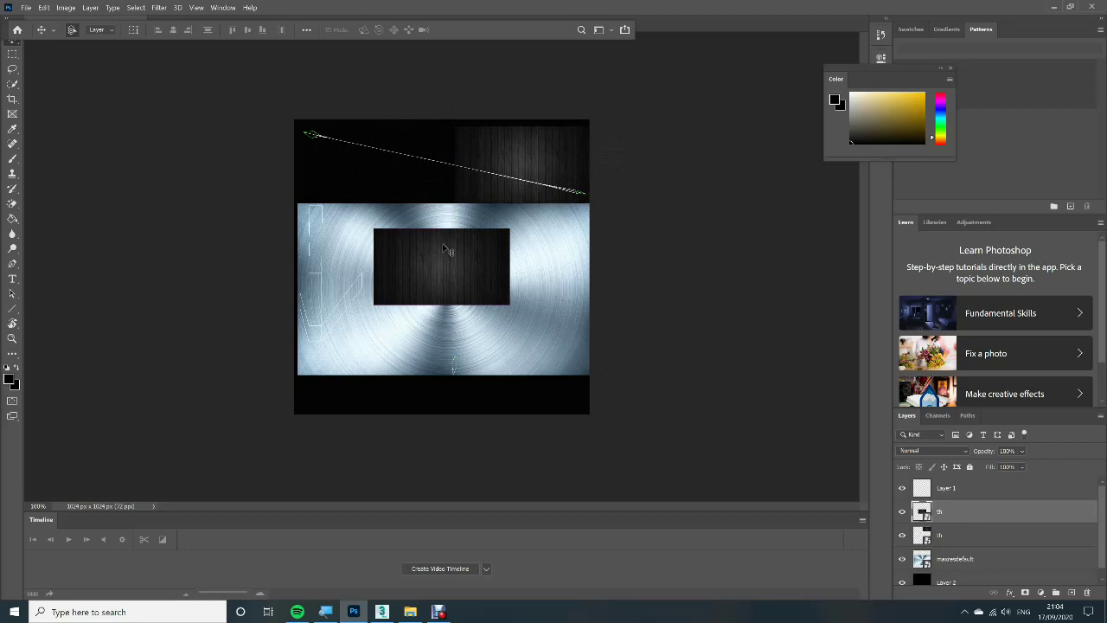
drag(450, 247, 403, 148)
key(ctrl+v)
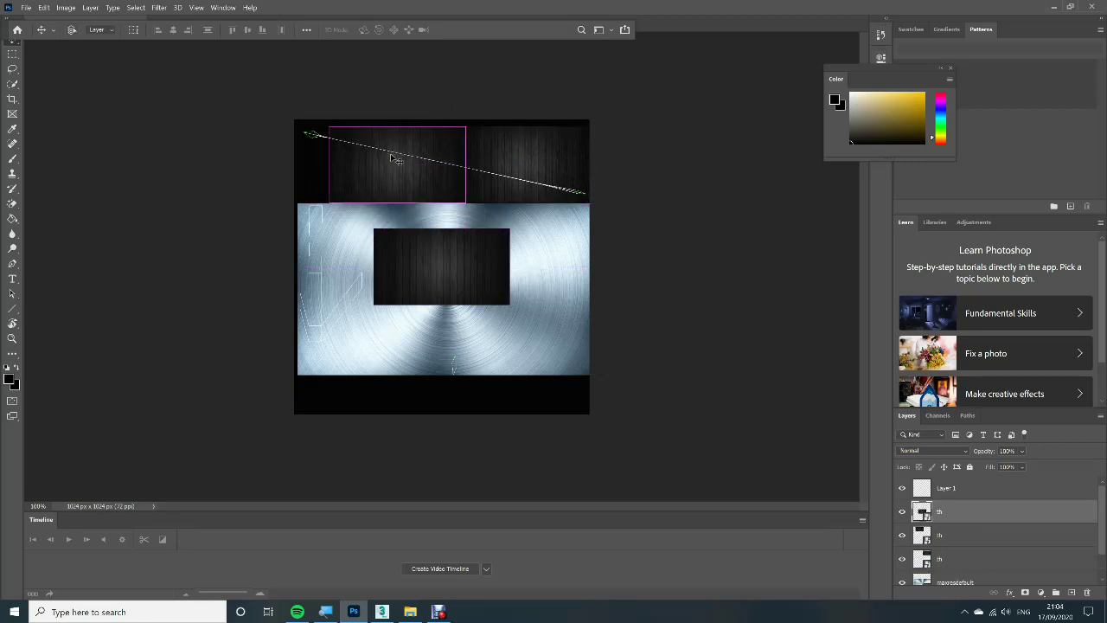
drag(448, 276, 300, 159)
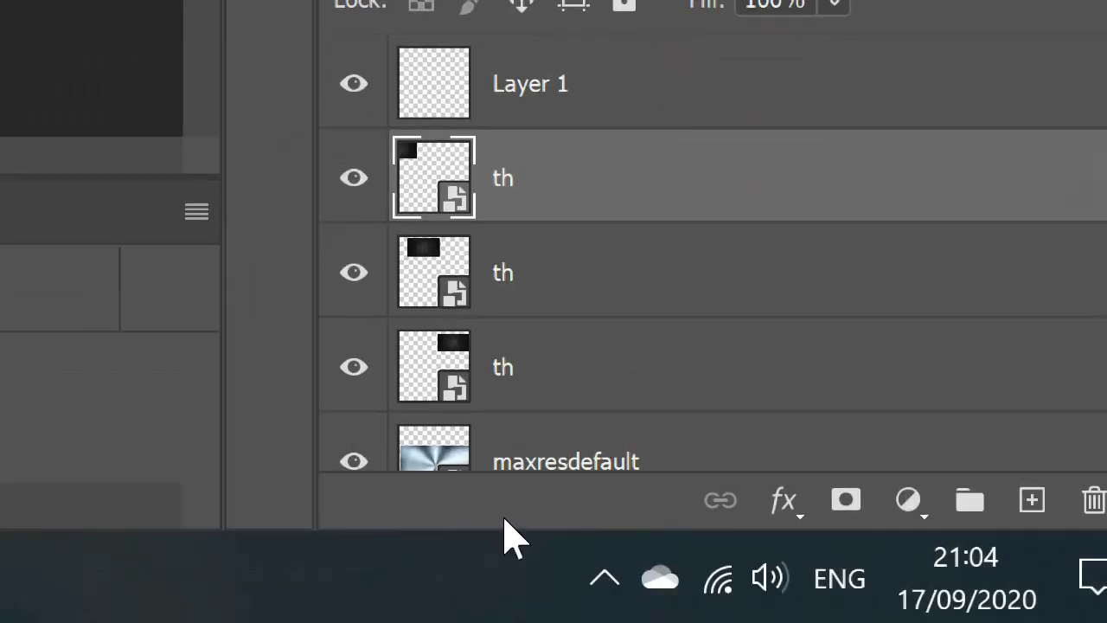
Step: Hide the maxresdefault metal layer and switch to the engraving document
scroll(397, 445, down, 1)
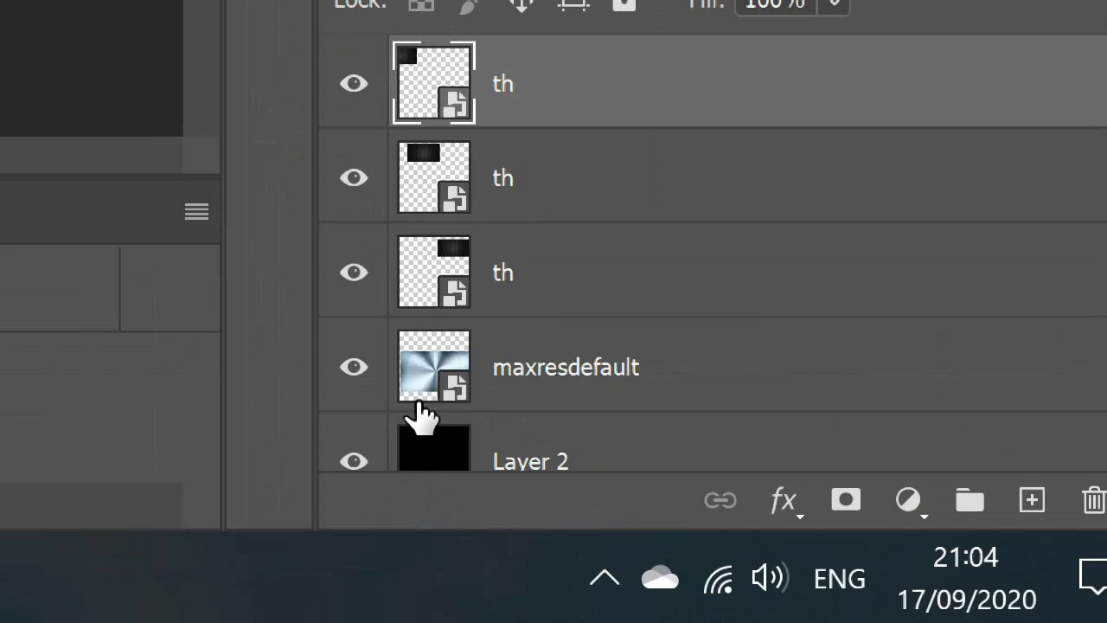
click(353, 367)
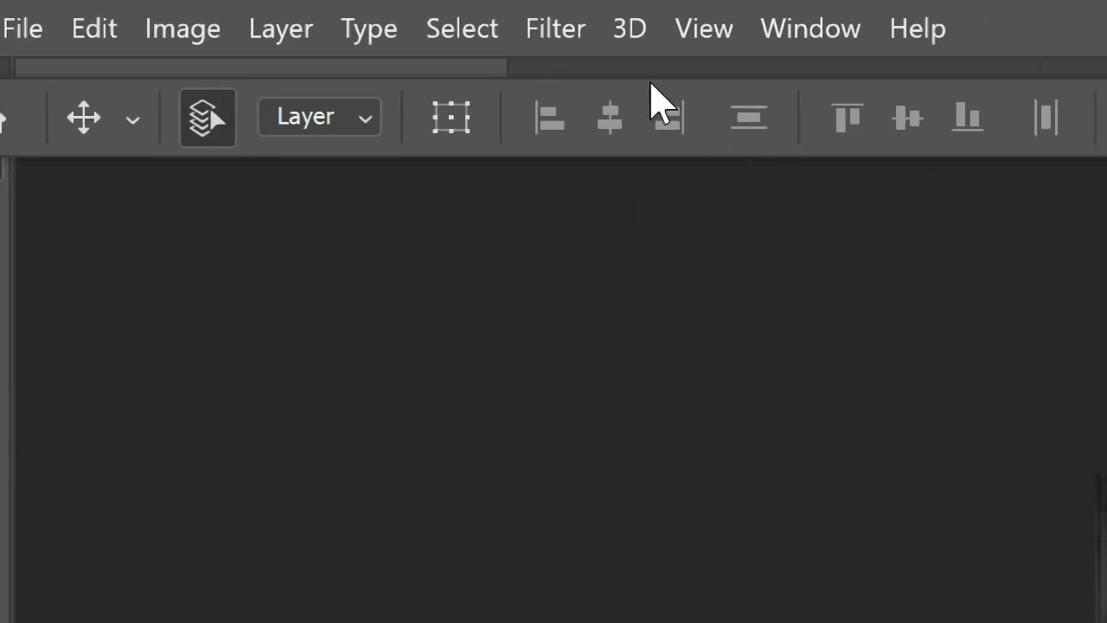
click(639, 68)
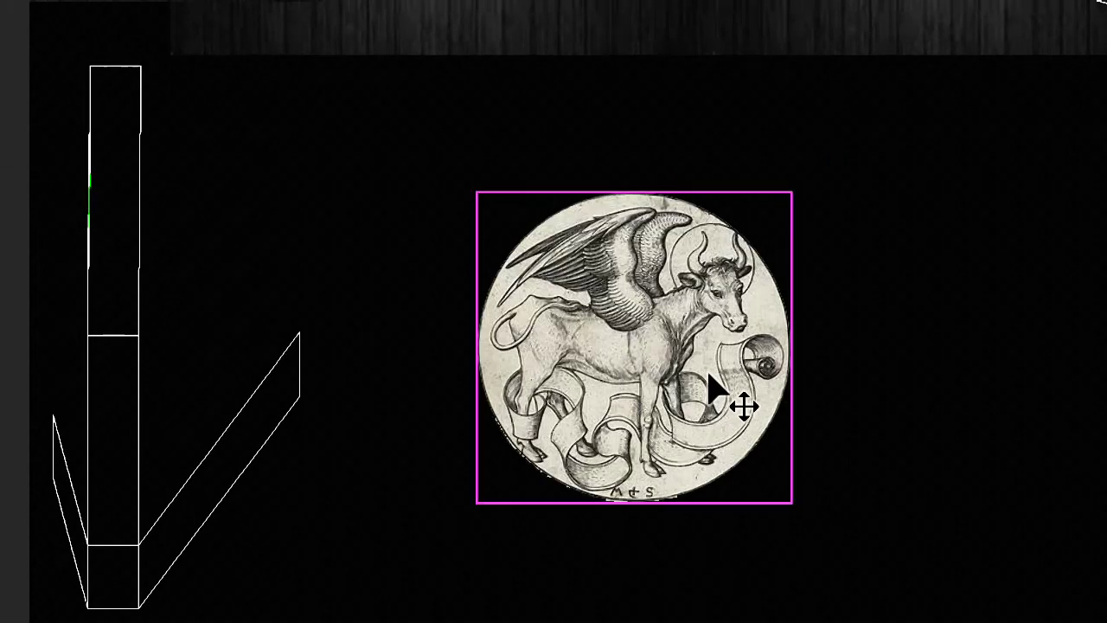
Step: Darken the engraving with Hue/Saturation: Hue 180, Lightness about -77
key(ctrl+u)
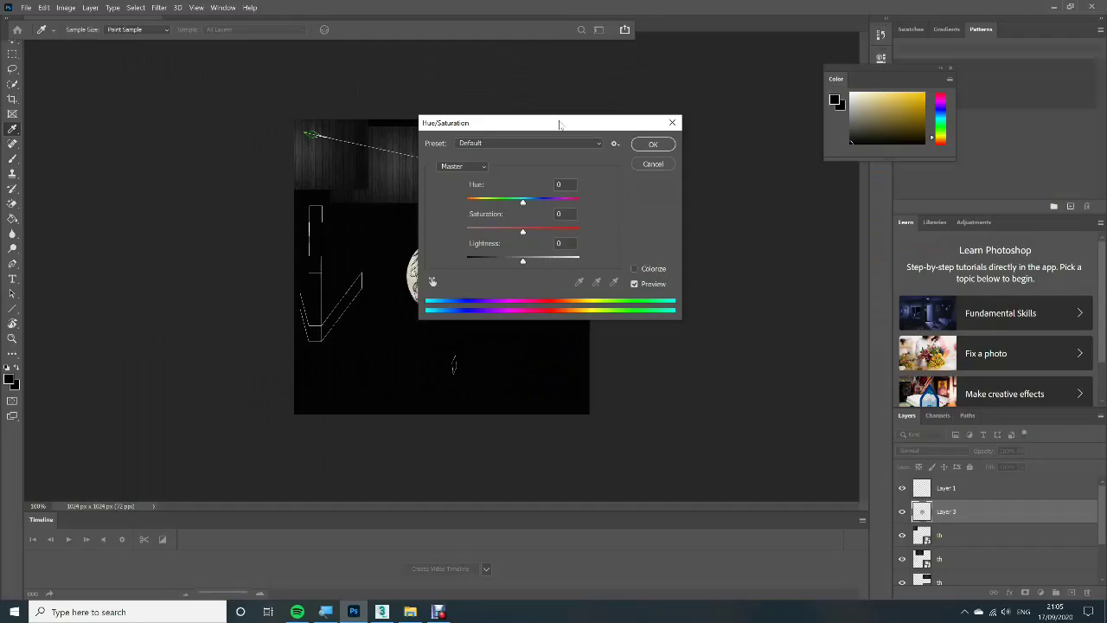
drag(523, 131, 651, 224)
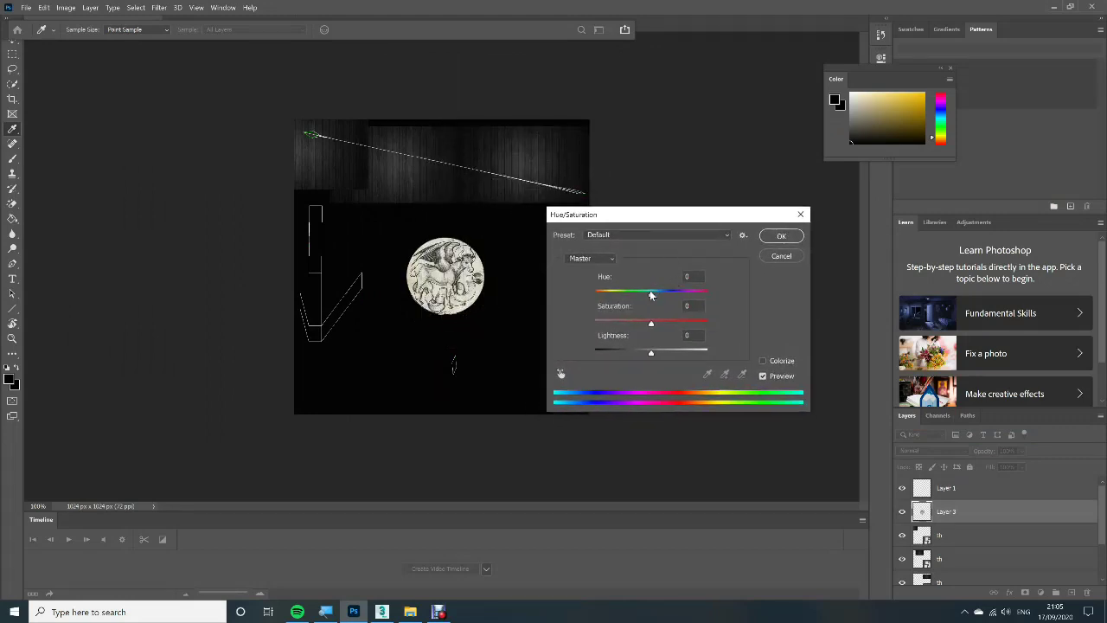
drag(651, 297, 581, 352)
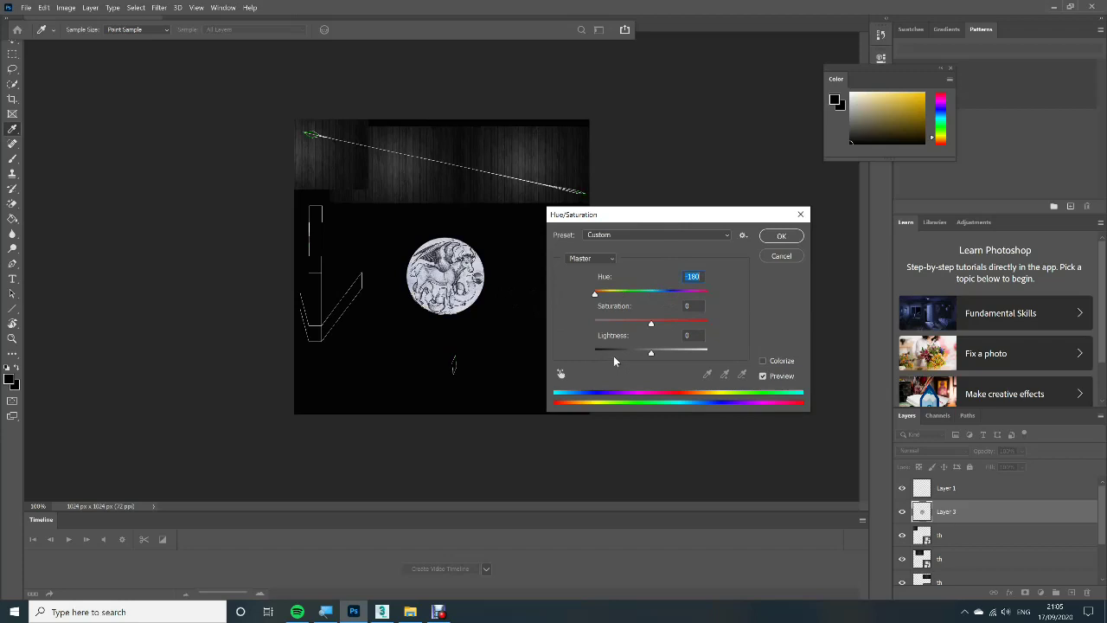
click(613, 352)
mouse_move(612, 351)
mouse_down()
mouse_move(593, 350)
mouse_move(609, 352)
mouse_up()
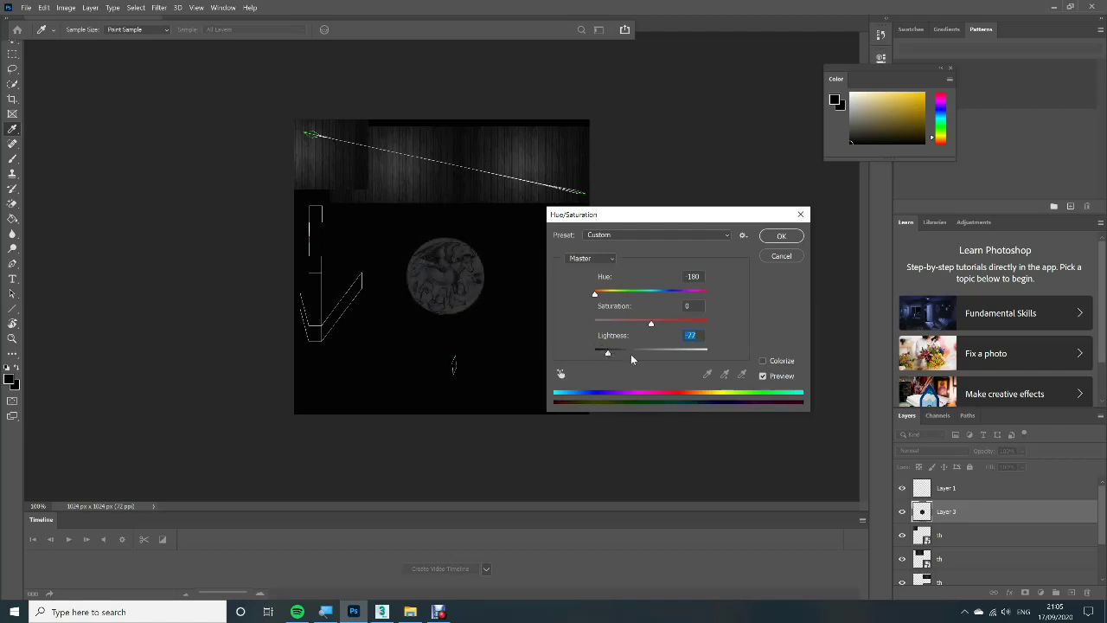
click(794, 239)
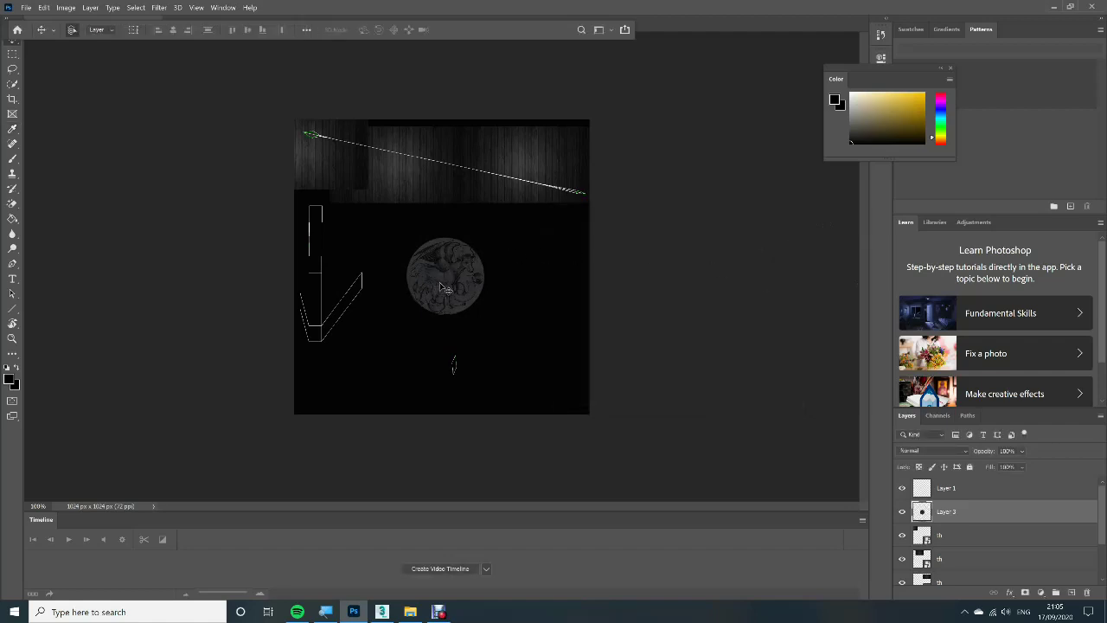
Step: Move the engraving left toward the axe outline and rotate it about 90°
drag(435, 287, 400, 305)
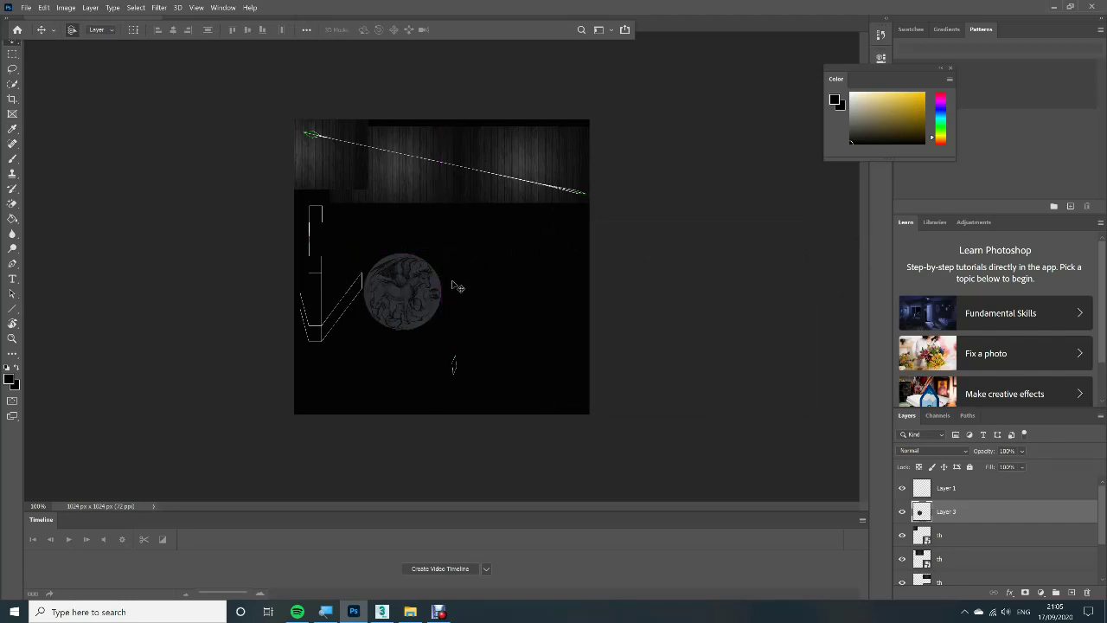
key(ctrl)
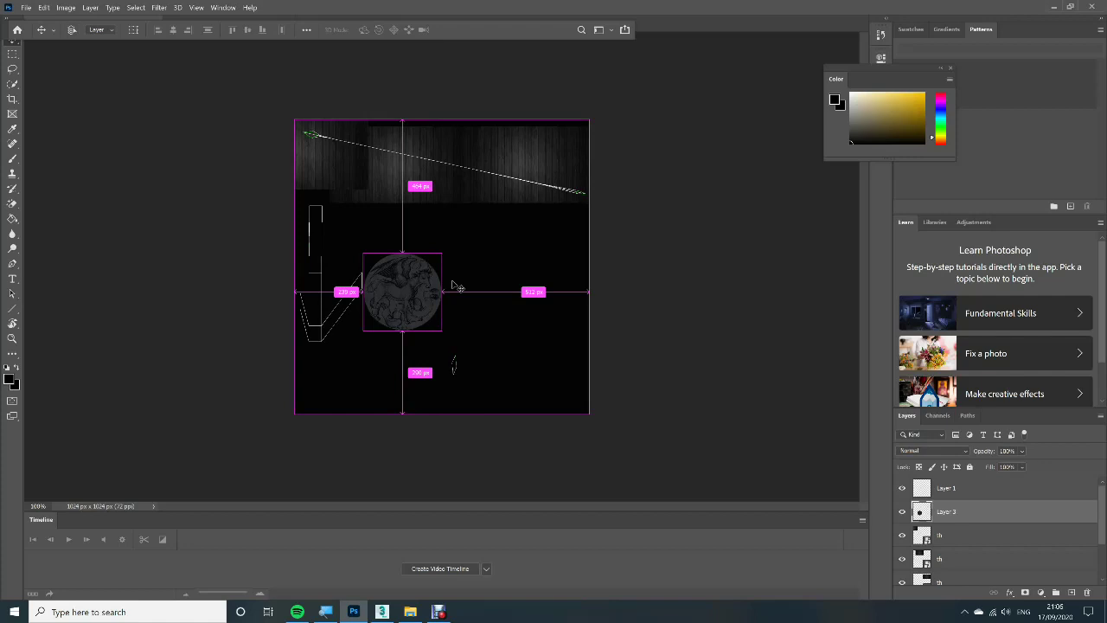
key(ctrl+t)
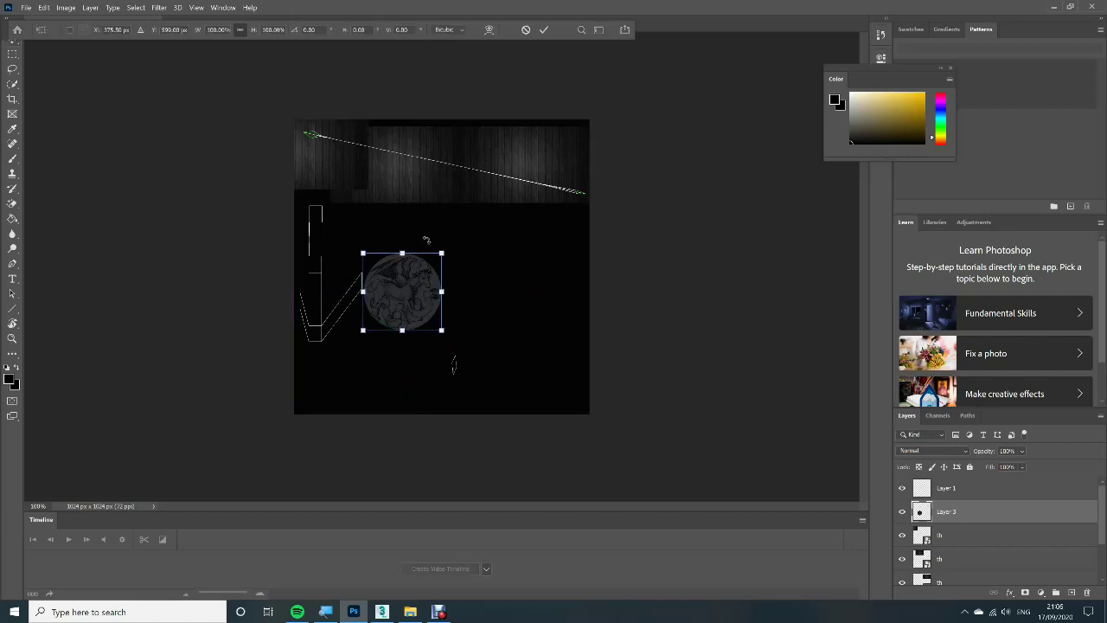
drag(424, 236, 522, 339)
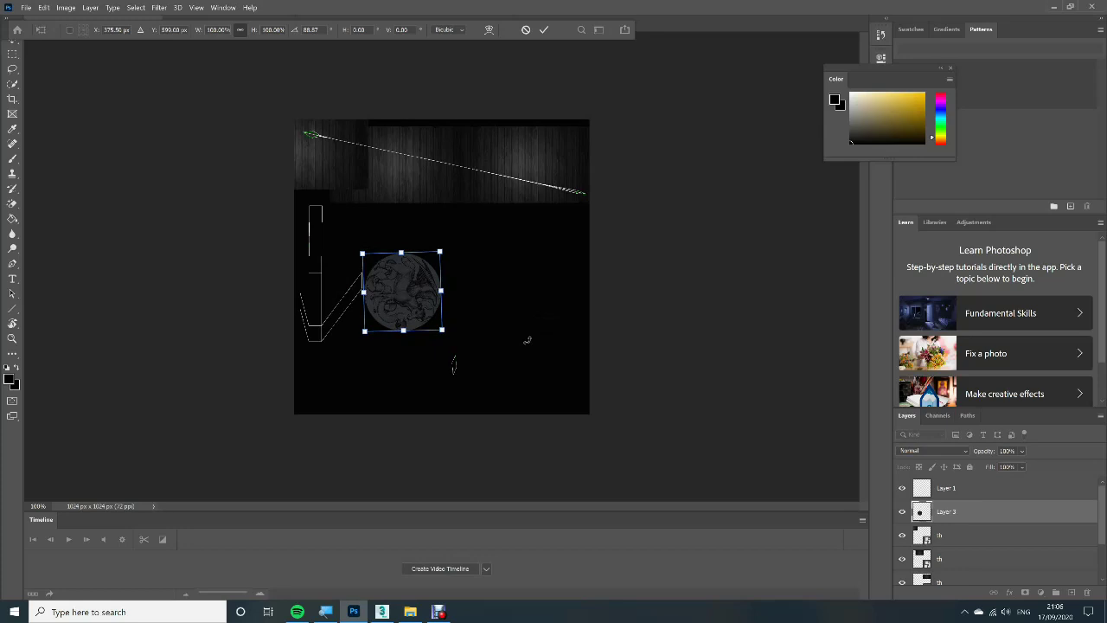
key(Return)
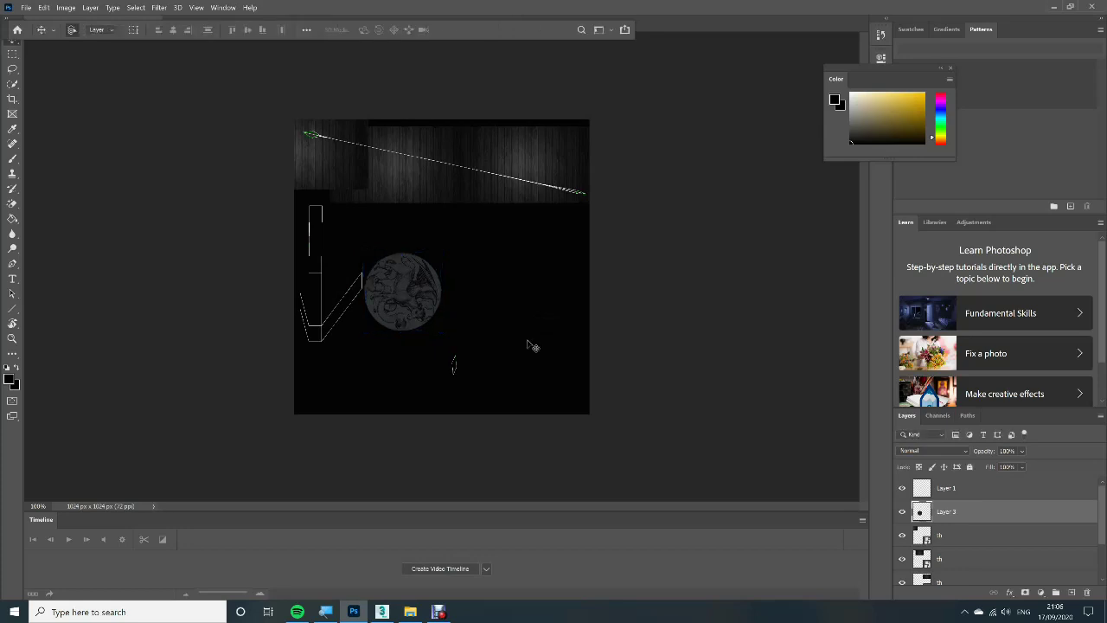
Step: Scale the engraving down to about 137×138 px
key(ctrl)
key(ctrl+t)
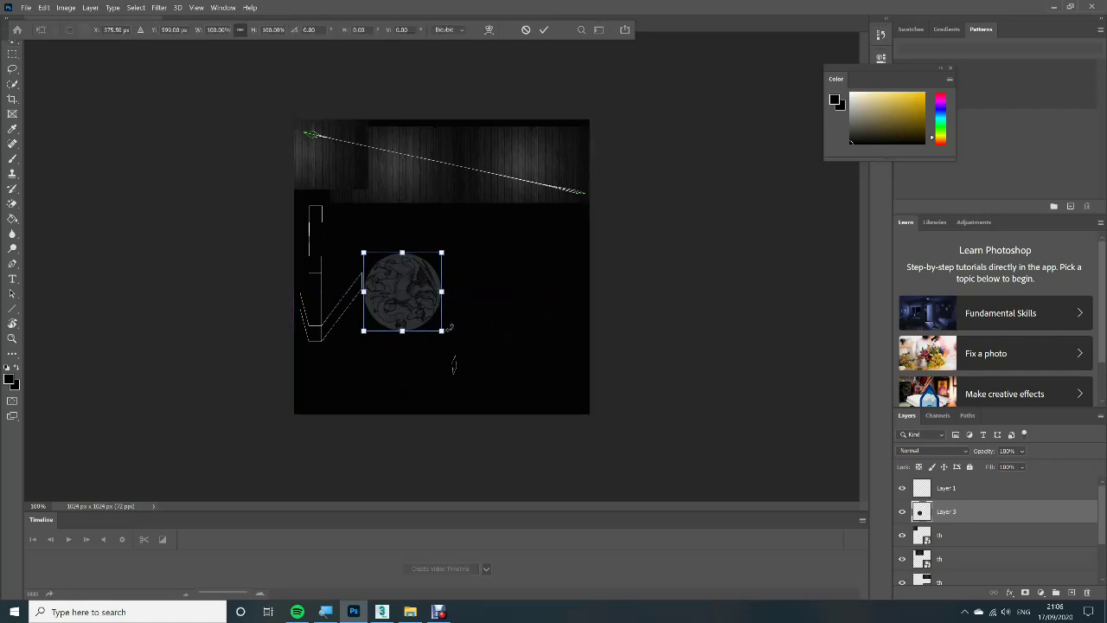
drag(437, 331, 315, 320)
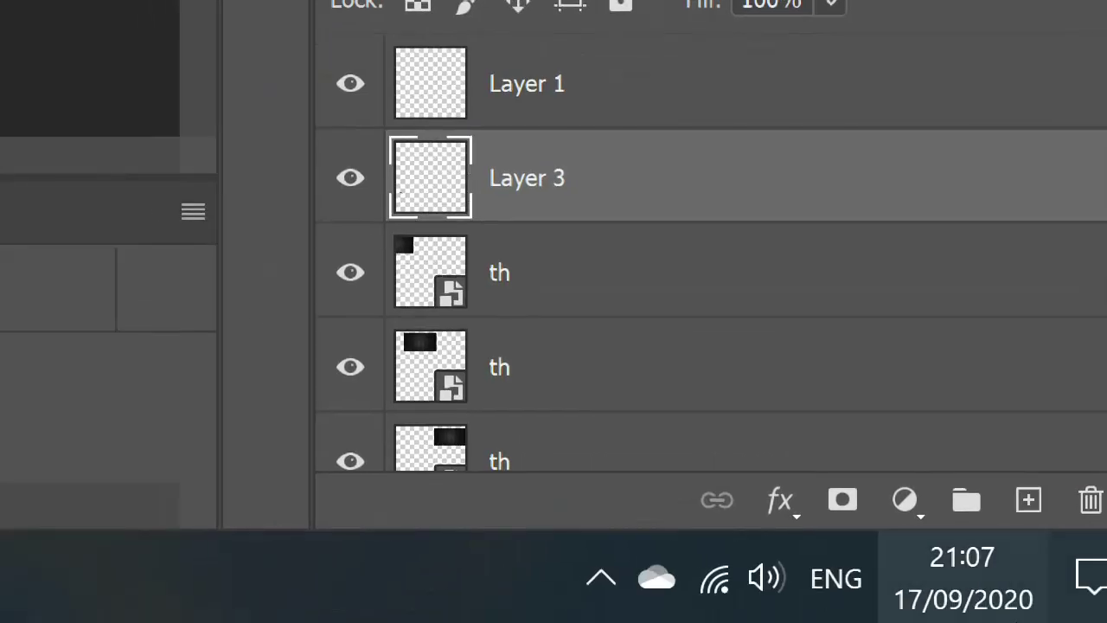
Step: Select Layer 2, the black fill, in the Layers panel
scroll(469, 317, down, 3)
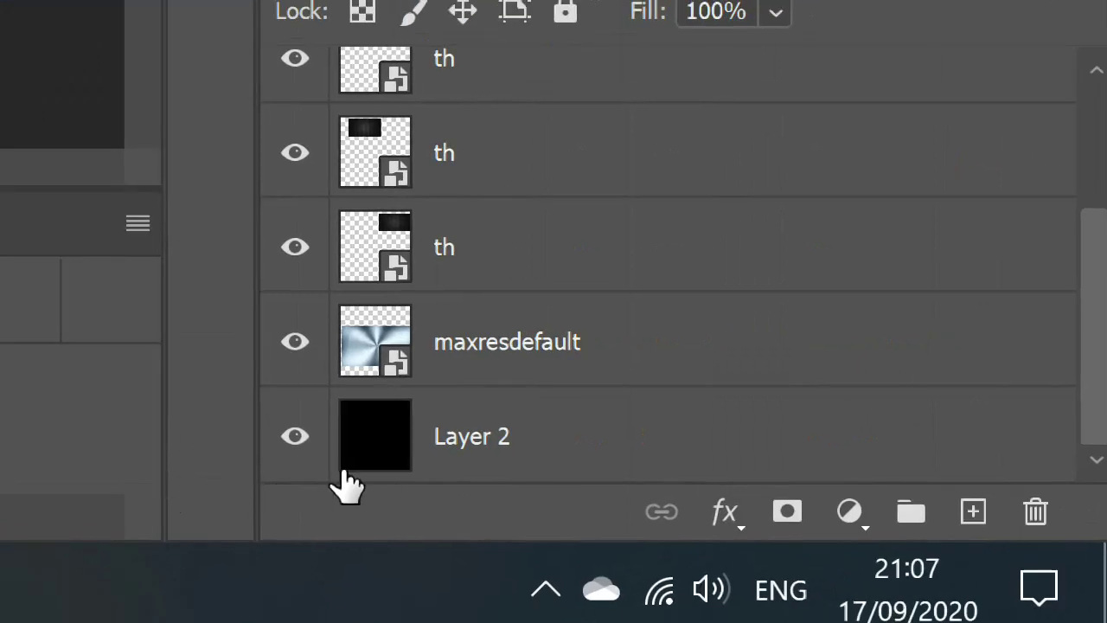
click(543, 430)
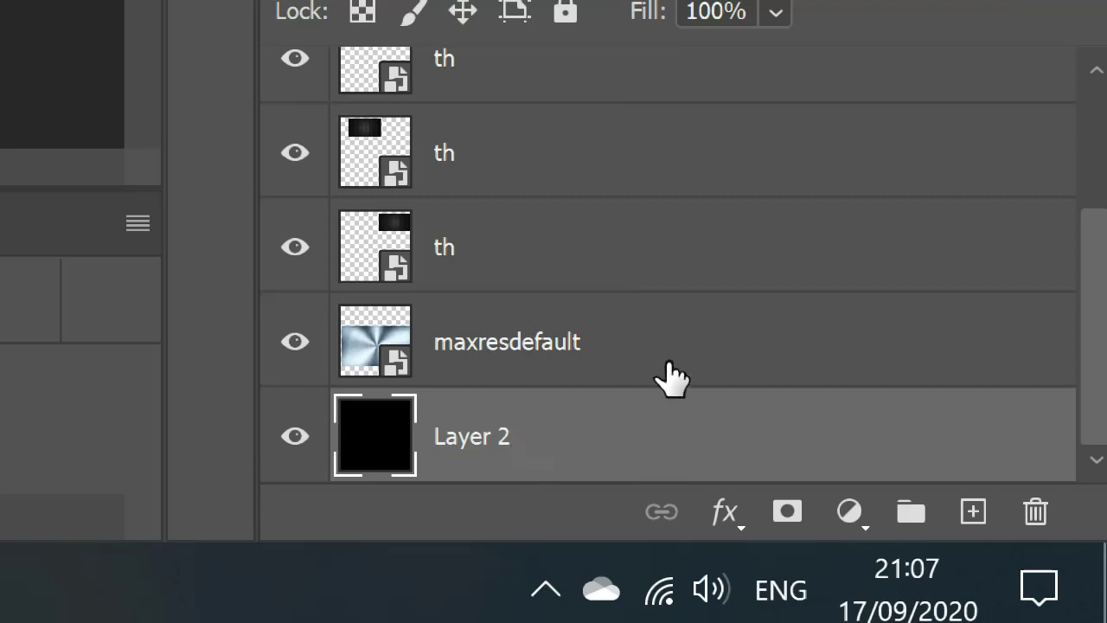
Step: Delete the empty Layer 1 and the black background so the metal texture sits on transparency
scroll(647, 329, up, 3)
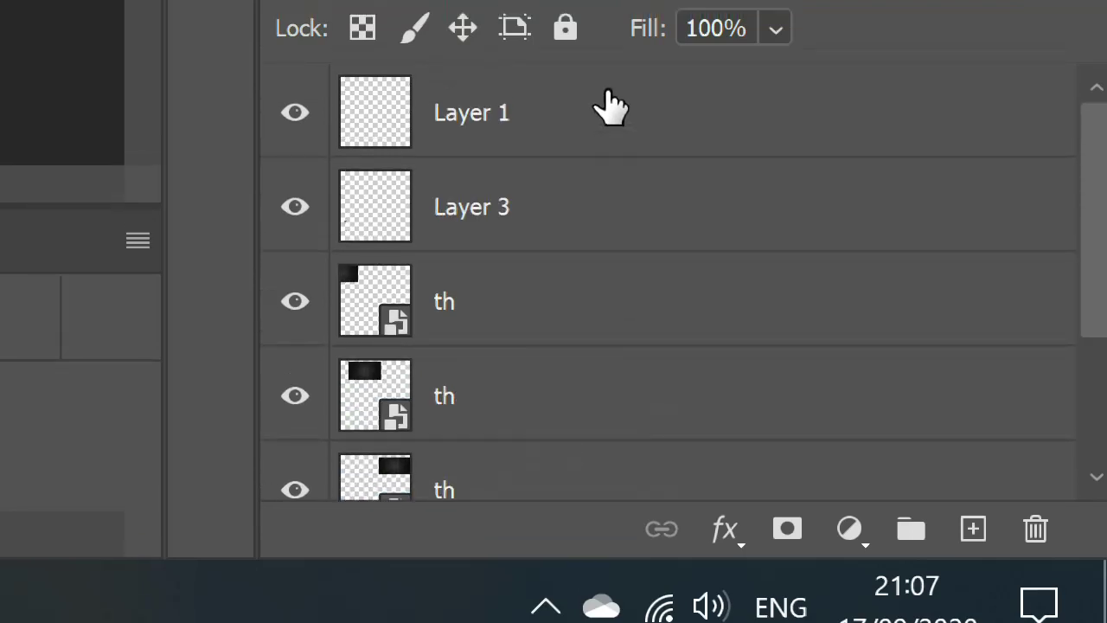
ctrl+click(605, 108)
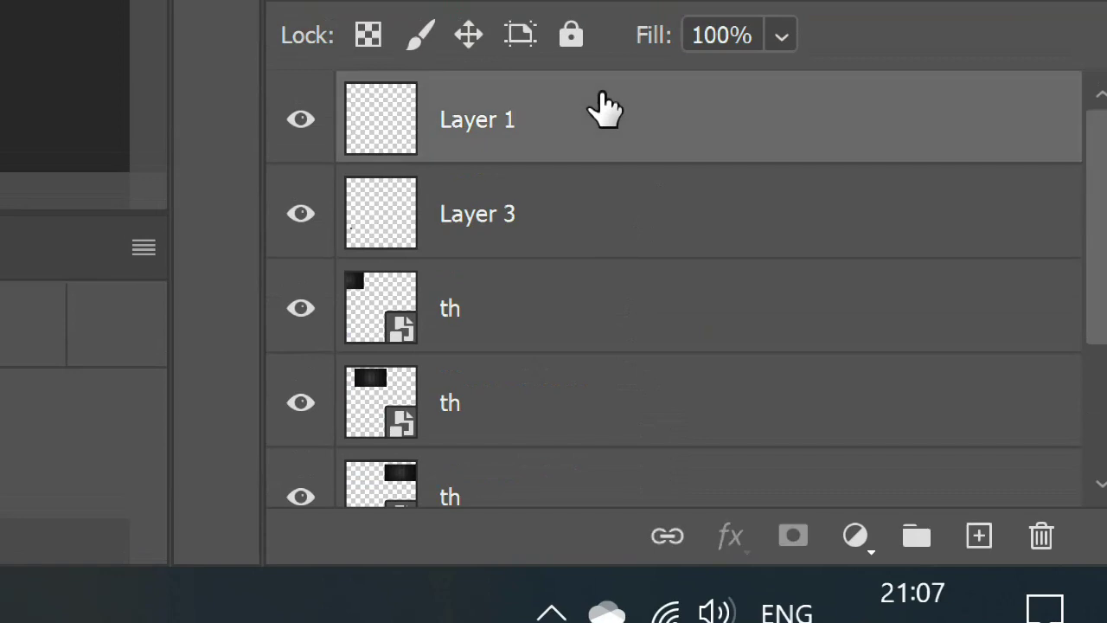
scroll(657, 329, down, 5)
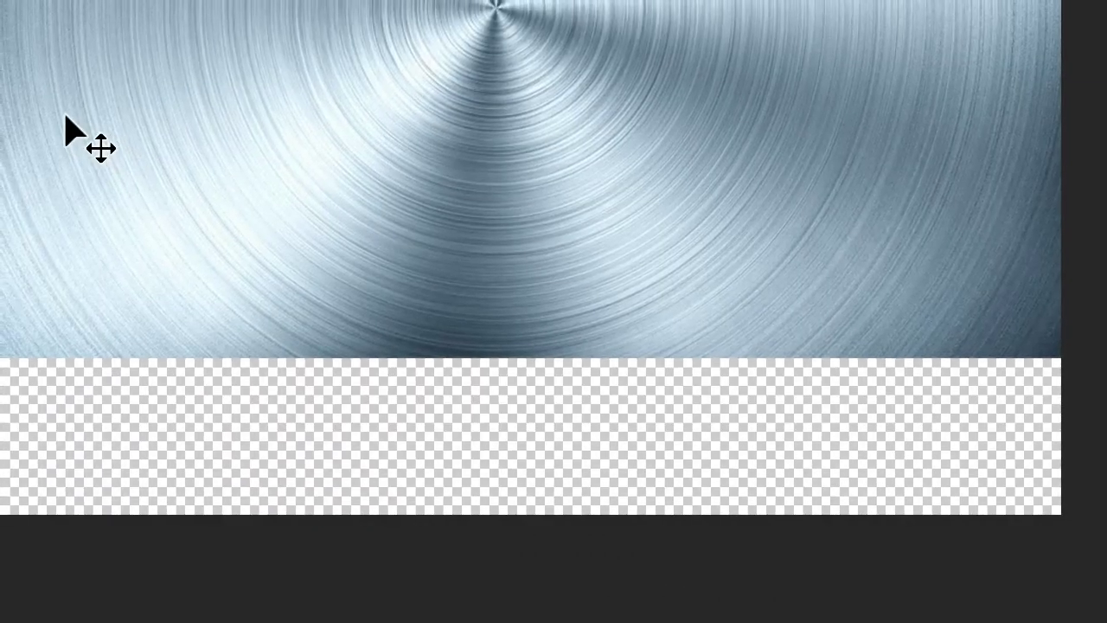
key(ctrl)
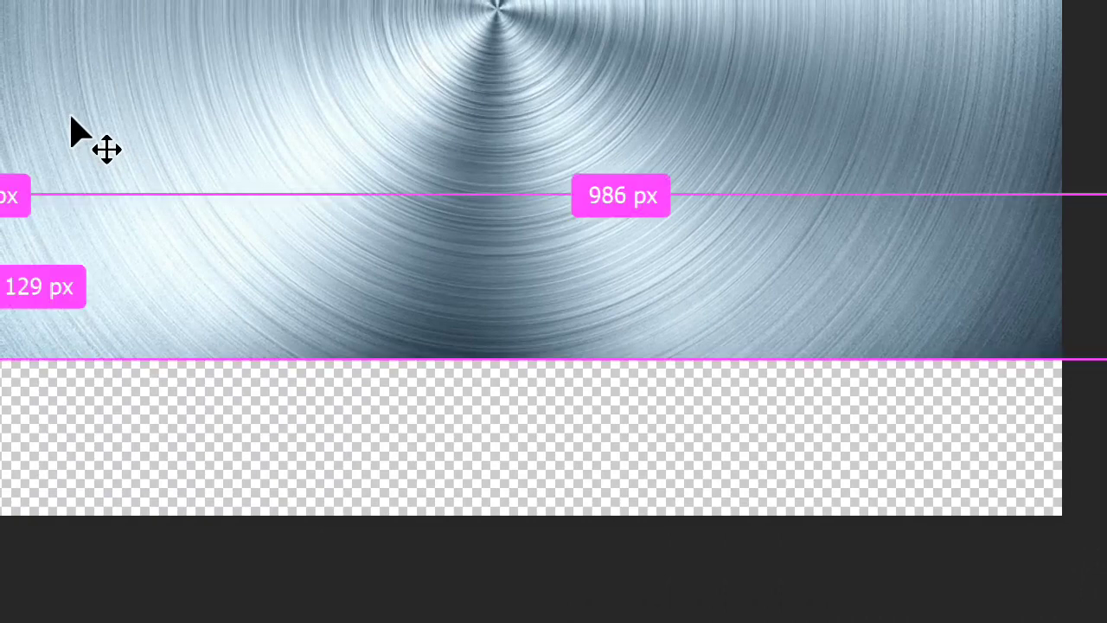
key(ctrl+space)
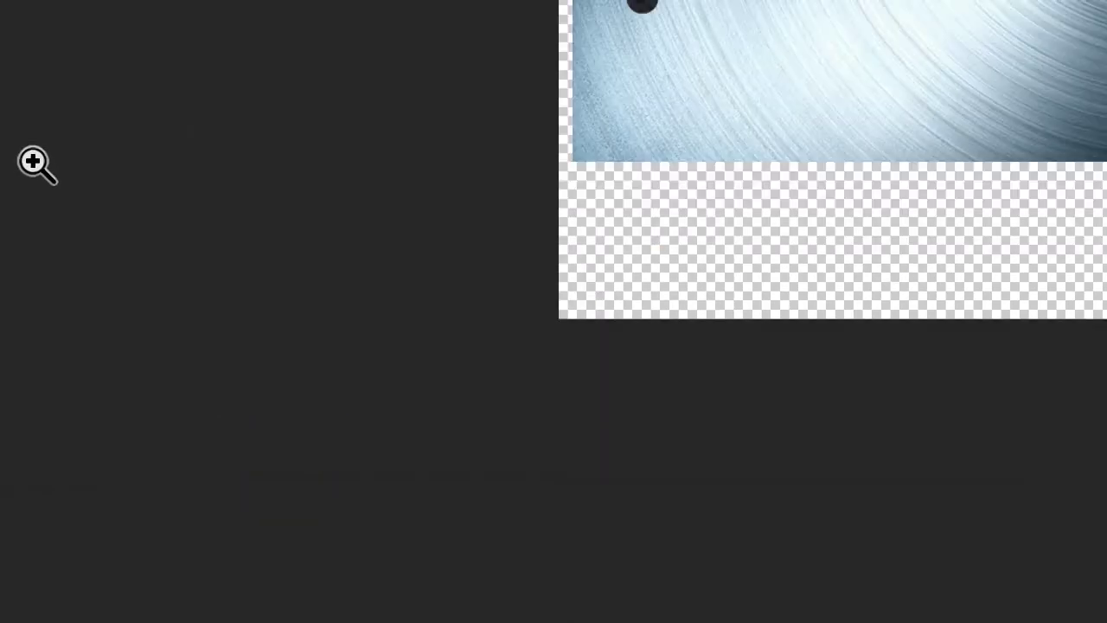
key(ctrl+space)
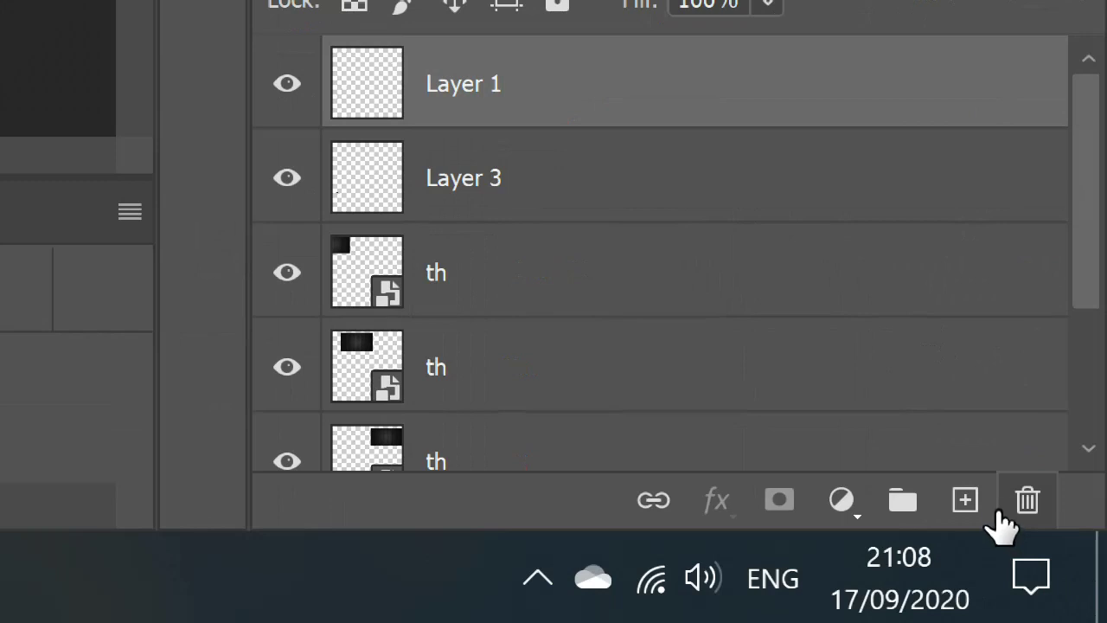
click(1026, 501)
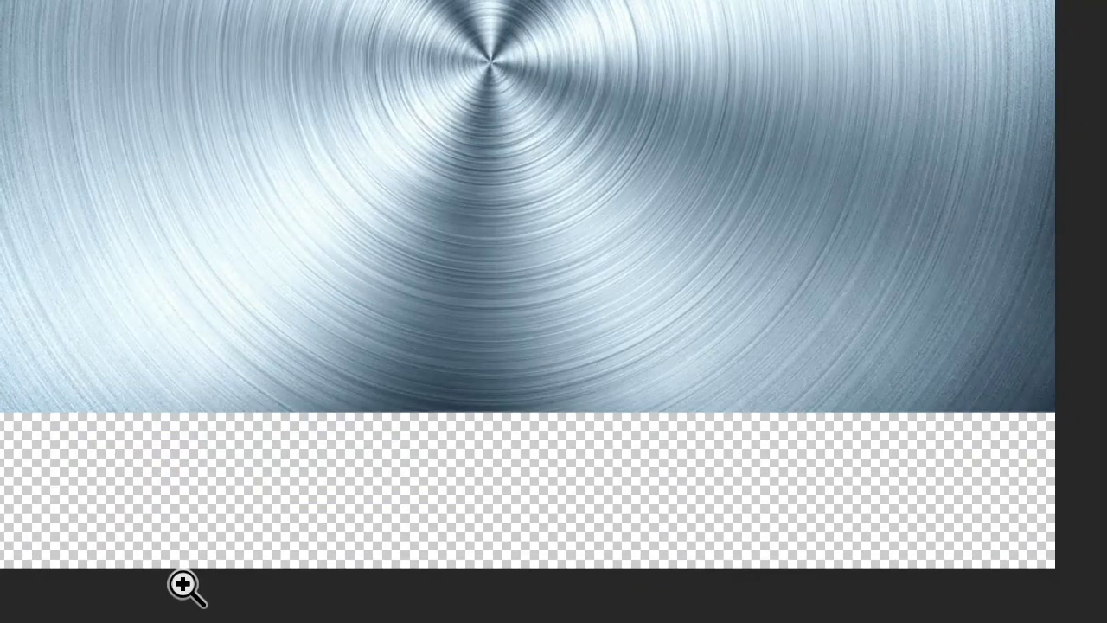
key(v)
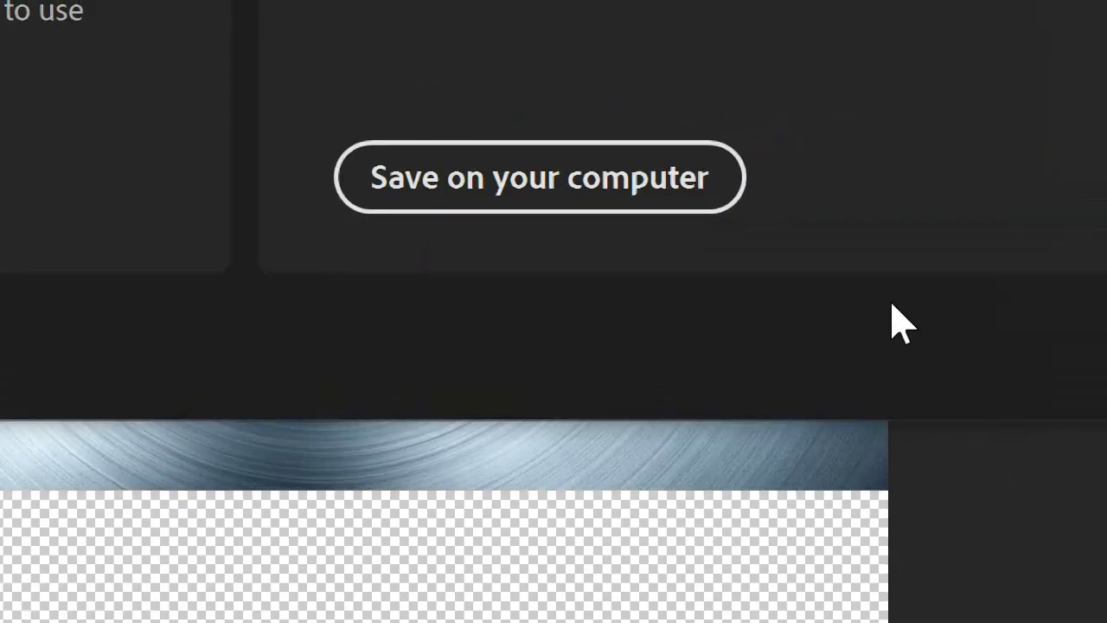
Step: Save to computer storage, in the axe folder on the Desktop
click(531, 185)
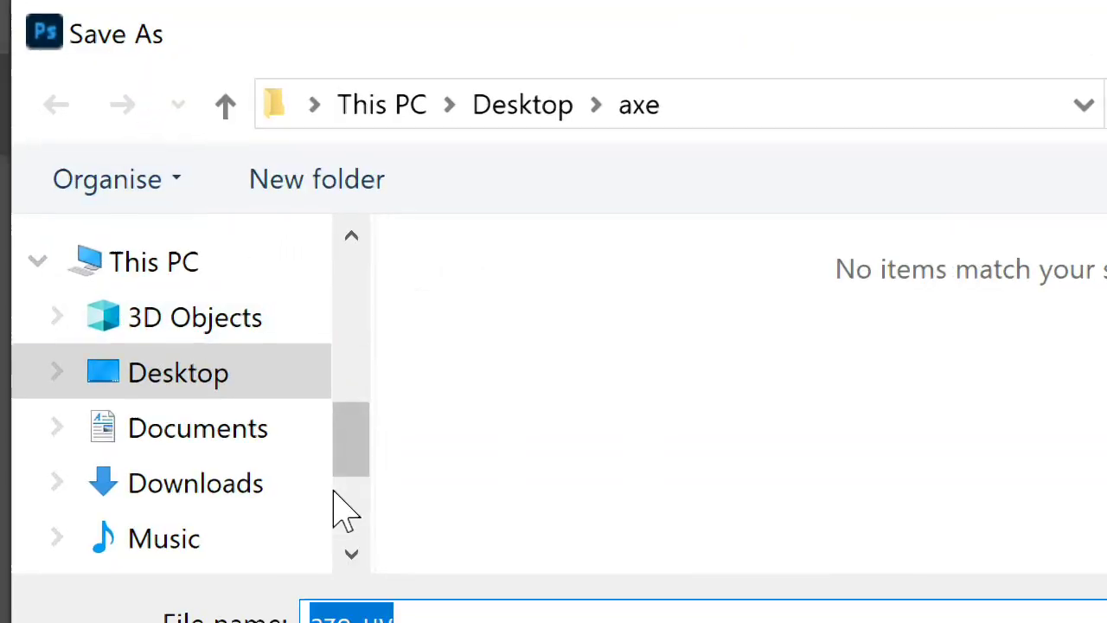
click(238, 389)
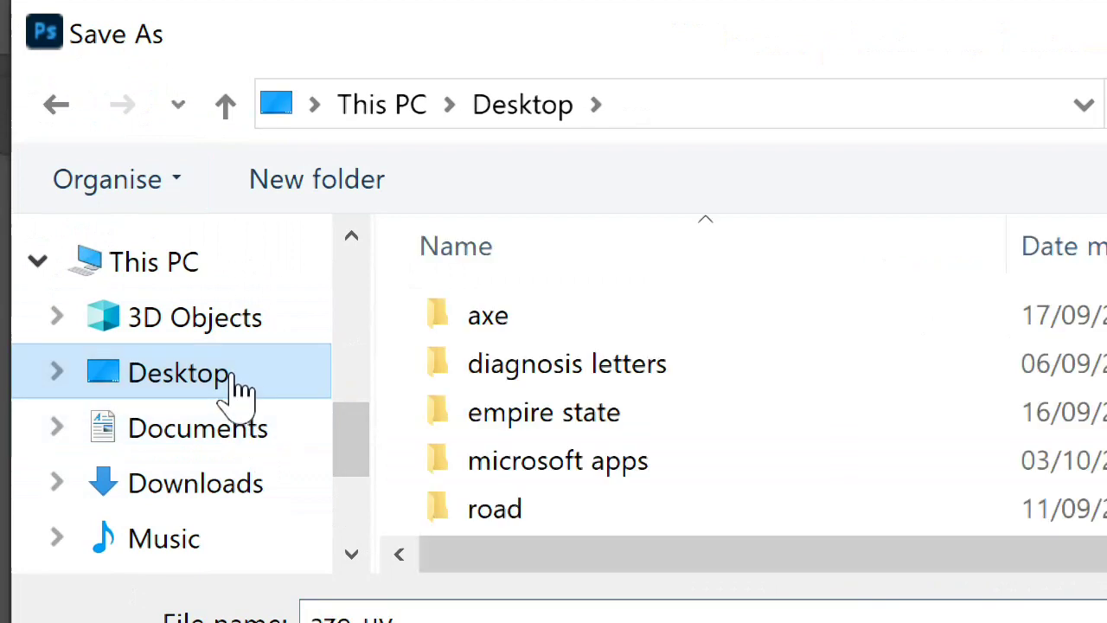
click(558, 329)
double_click(558, 328)
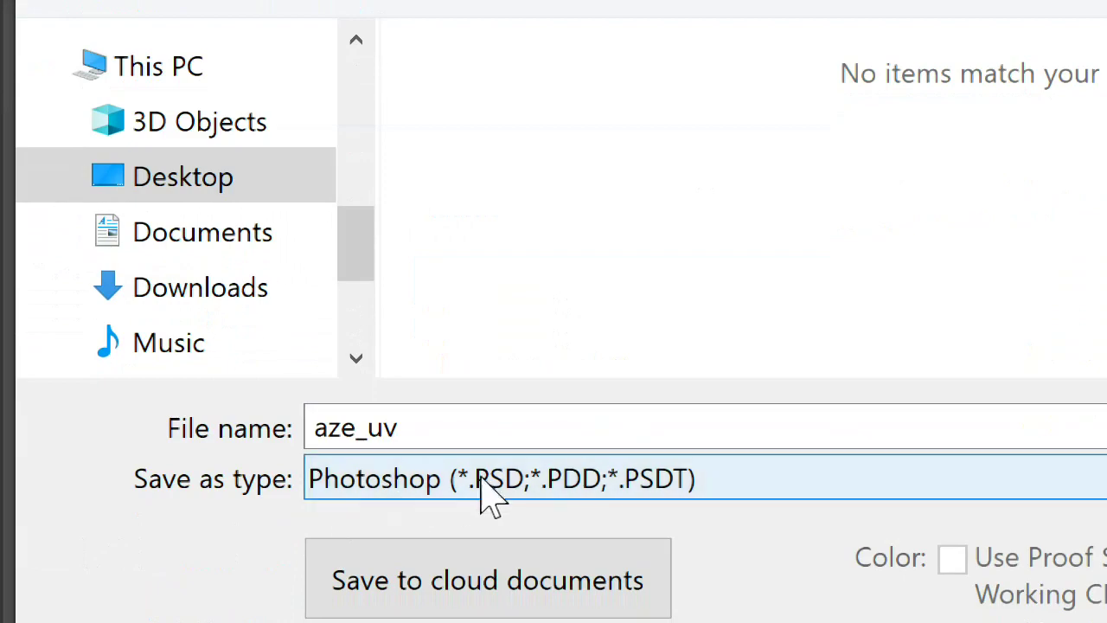
Step: Set the format to PNG and rename the file from aze_uv to aze_texture
click(489, 493)
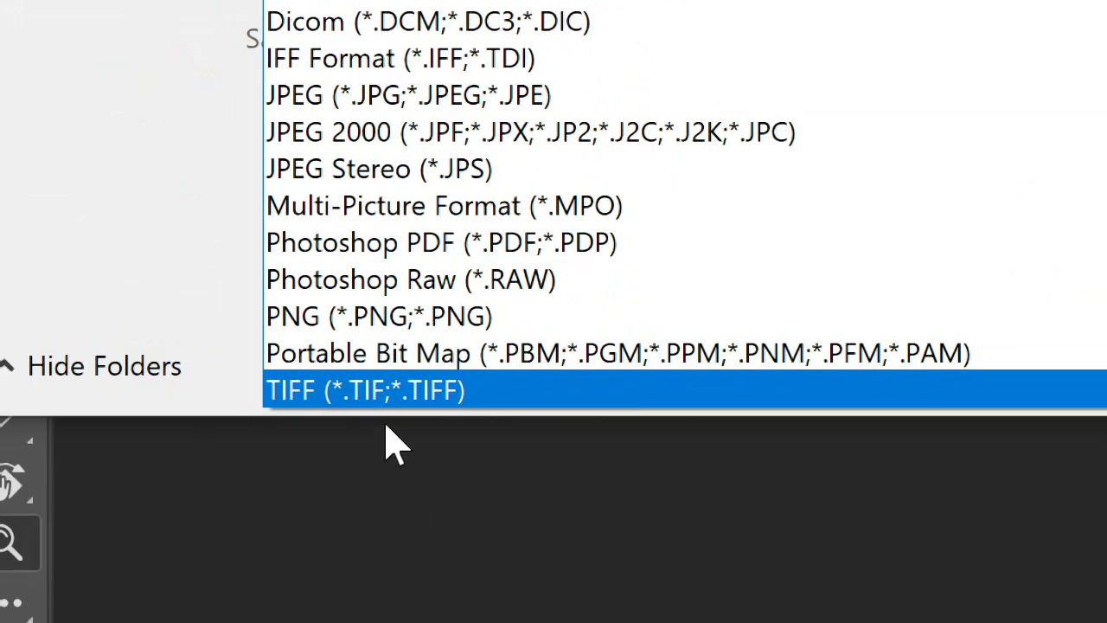
click(391, 347)
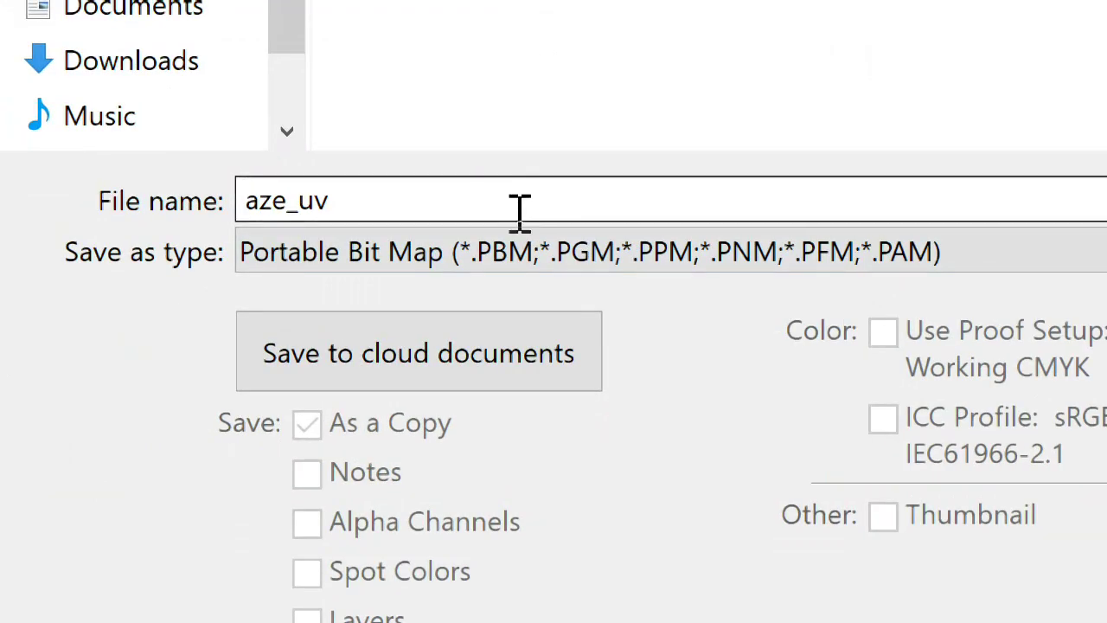
click(477, 261)
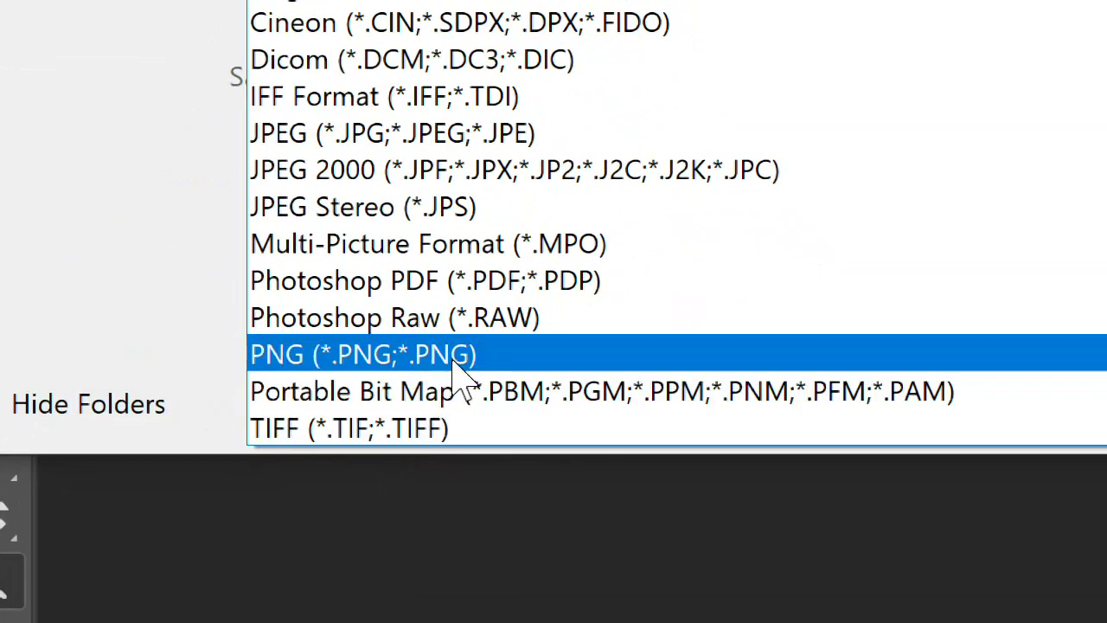
click(495, 355)
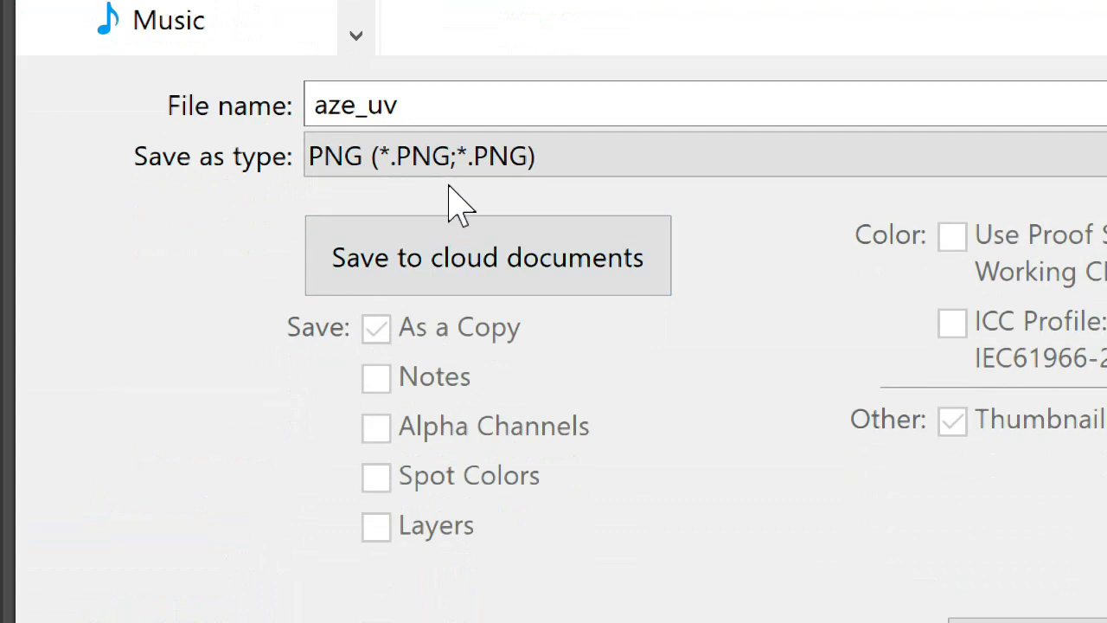
click(484, 104)
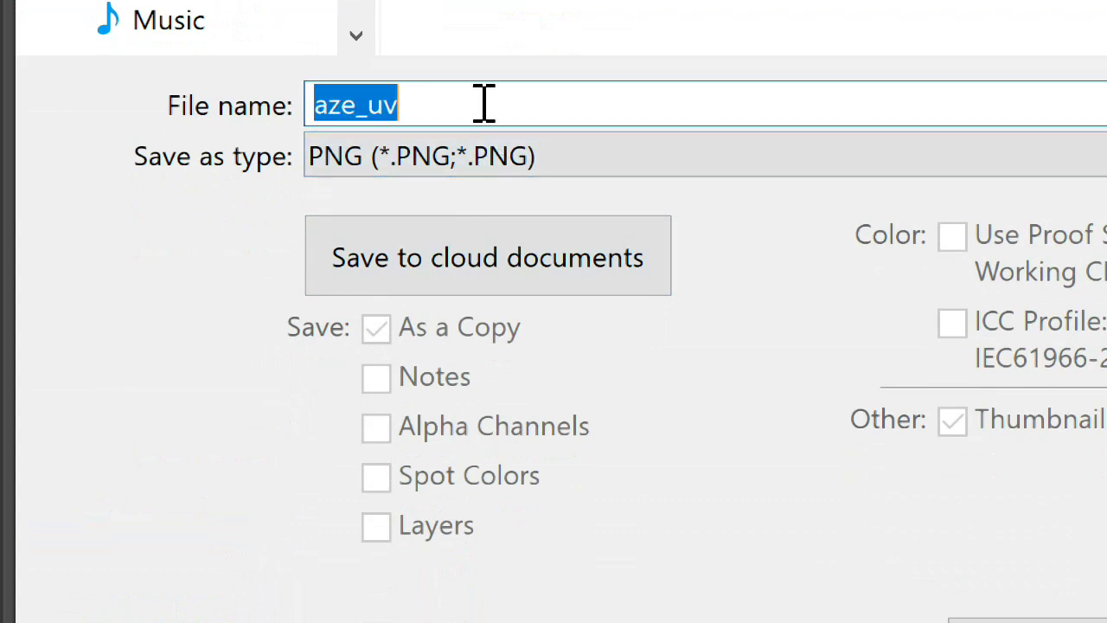
click(484, 104)
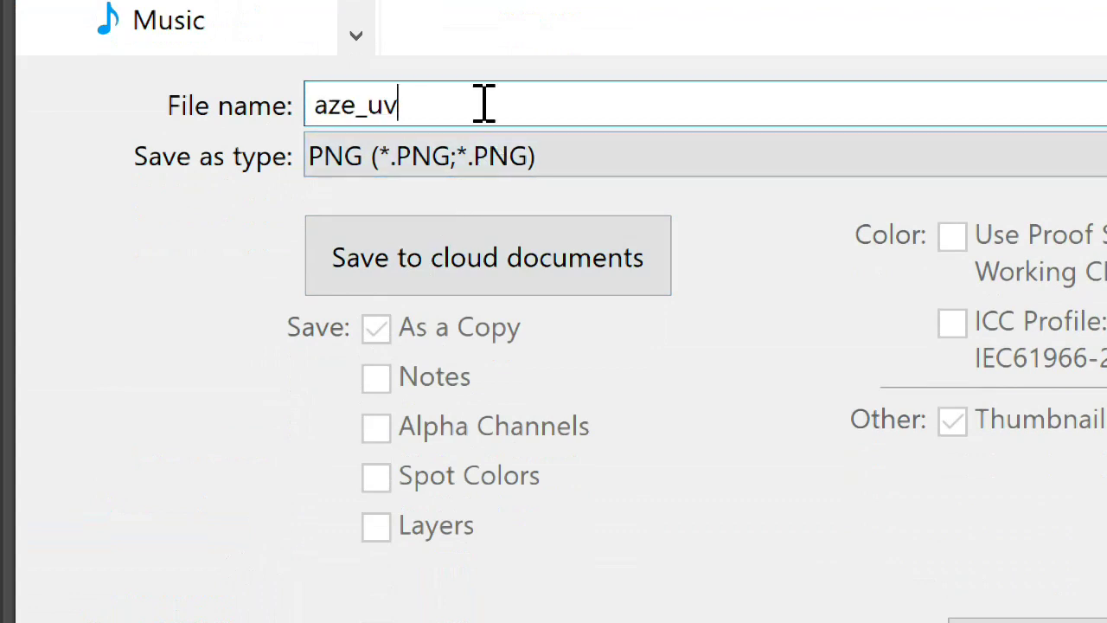
key(BackSpace)
key(BackSpace)
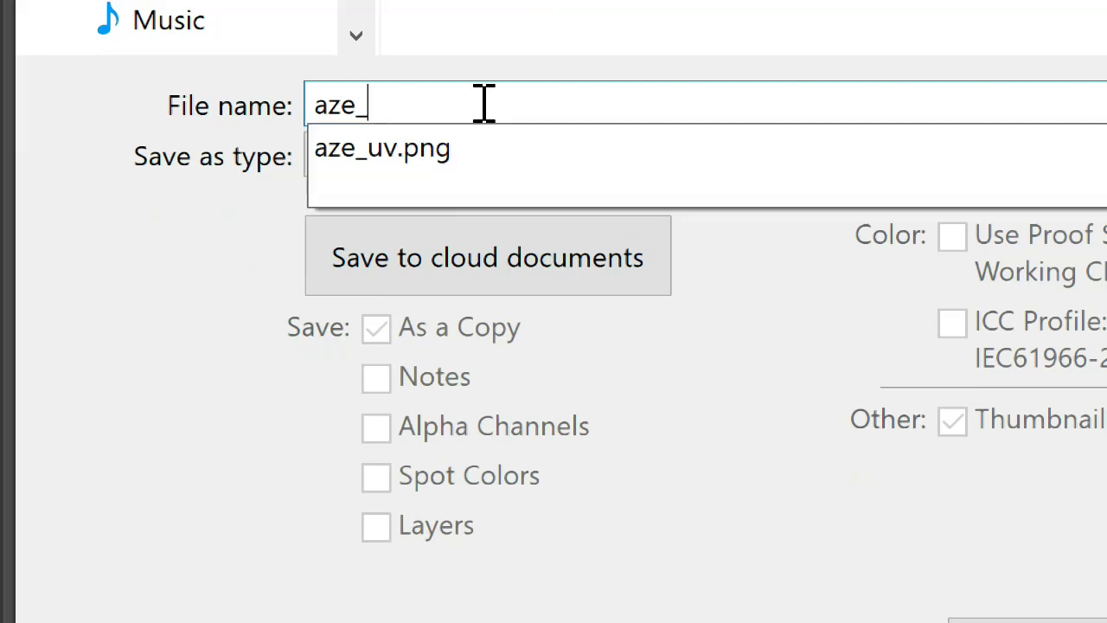
text(te)
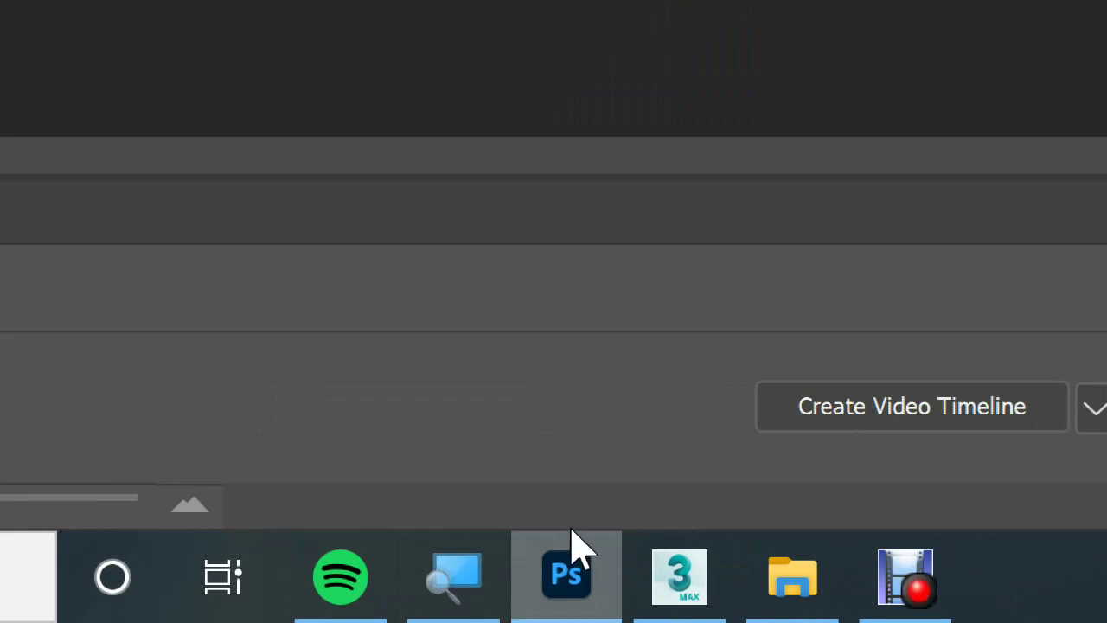
Step: Quit Photoshop from its taskbar icon without saving the open documents
right_click(575, 545)
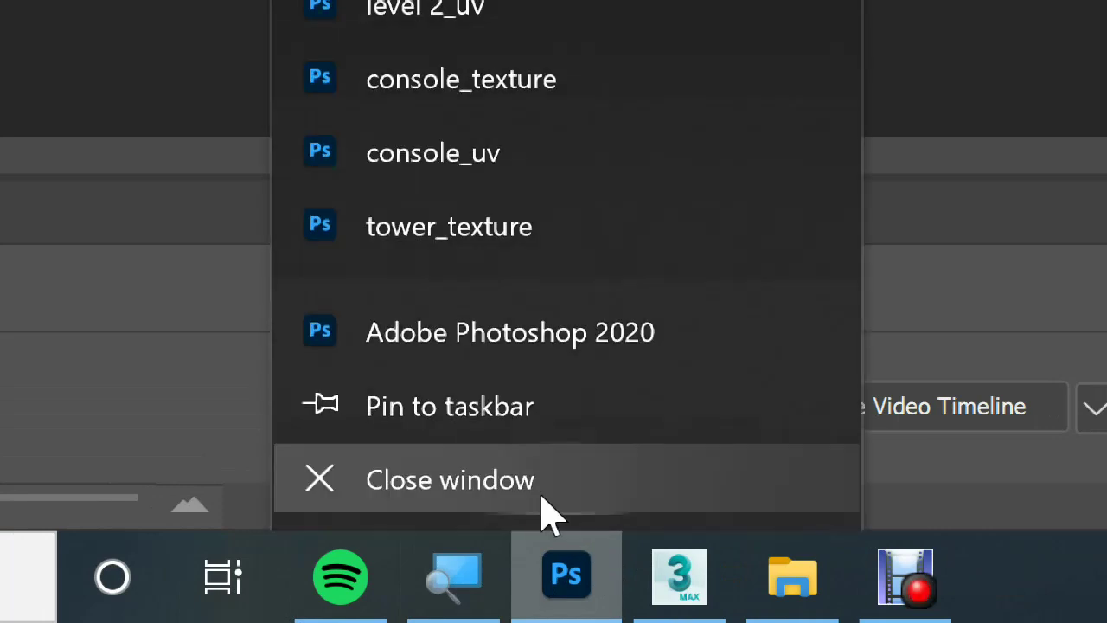
click(541, 496)
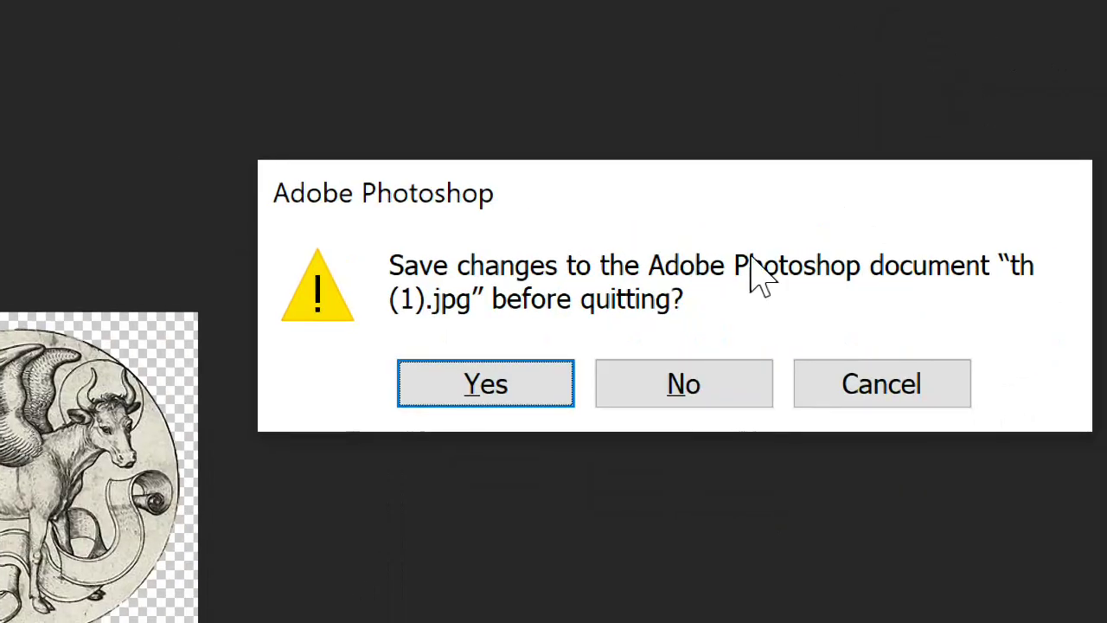
click(671, 374)
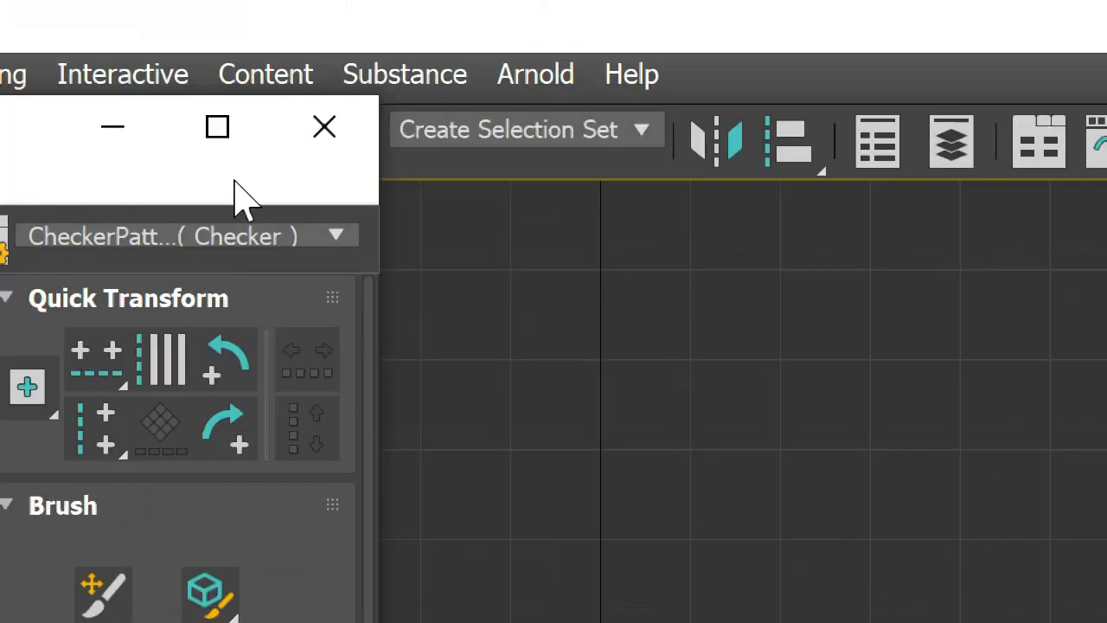
Step: Dismiss the Quick Transform panel floating over the 3ds Max viewport
click(279, 153)
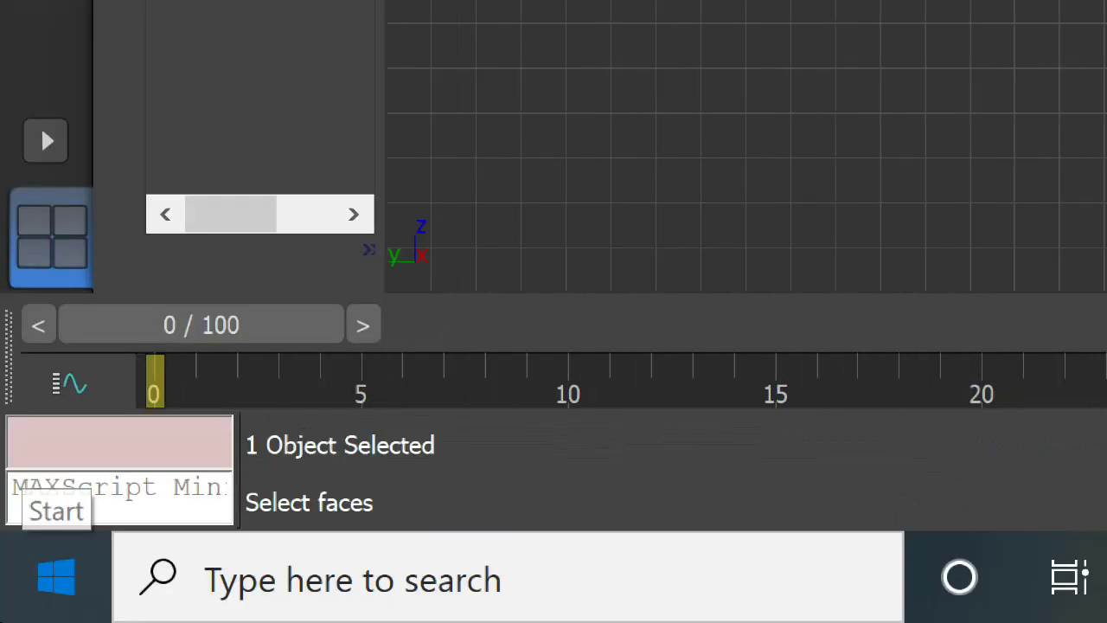
Step: Launch File Explorer via Start search and drop aze_texture from Recent files onto the axe
click(56, 578)
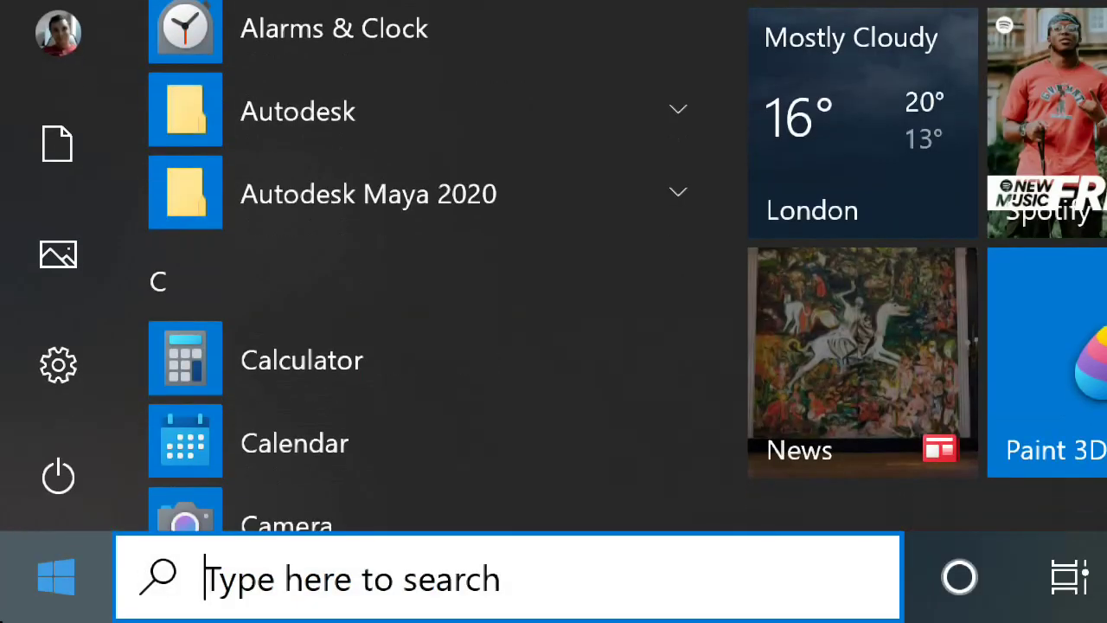
text(file)
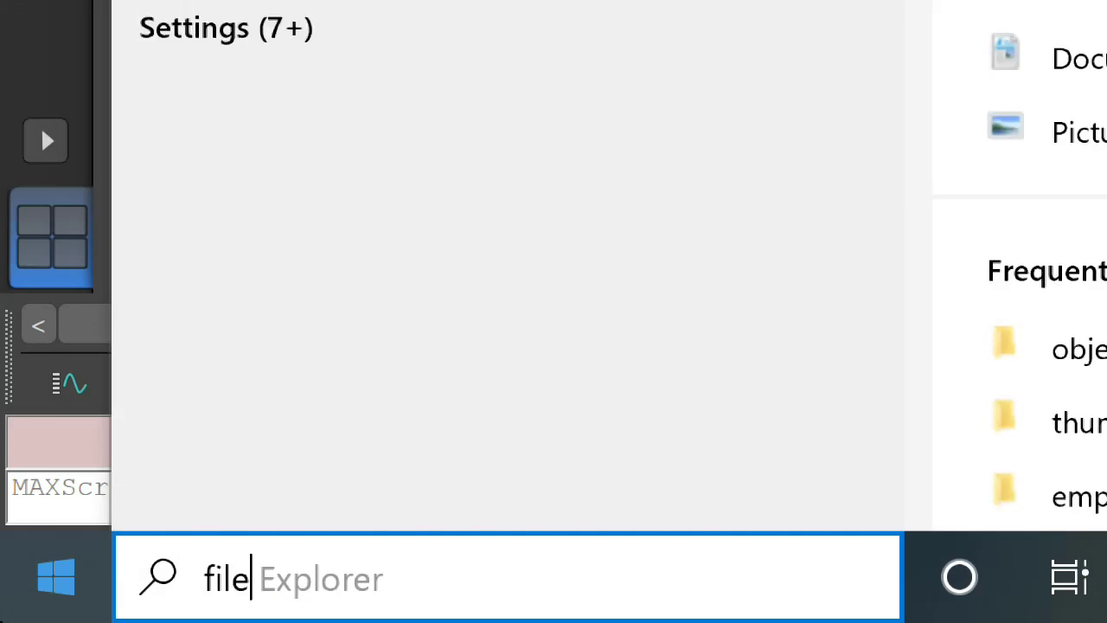
key(Return)
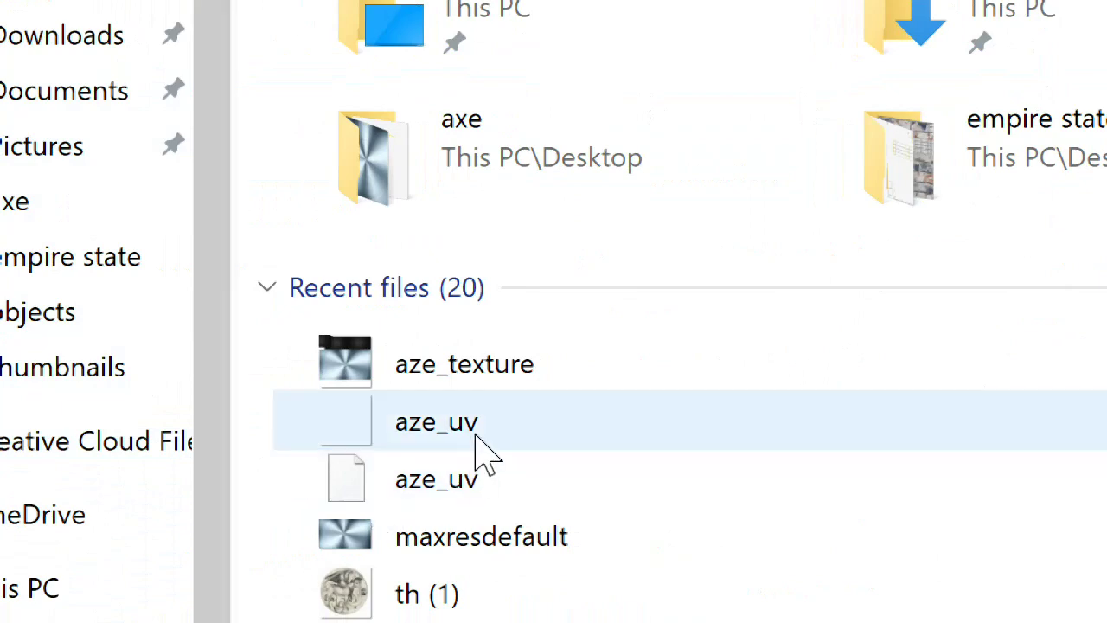
drag(497, 394, 394, 278)
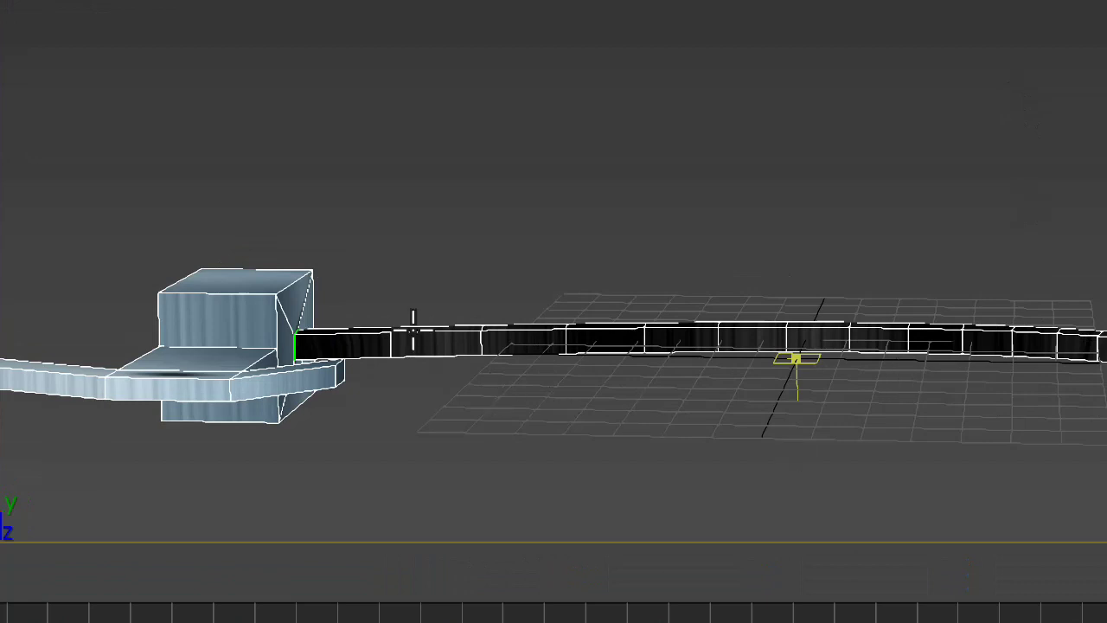
Step: Convert Line001 to an Editable Poly using the quad menu's Convert To option
right_click(413, 329)
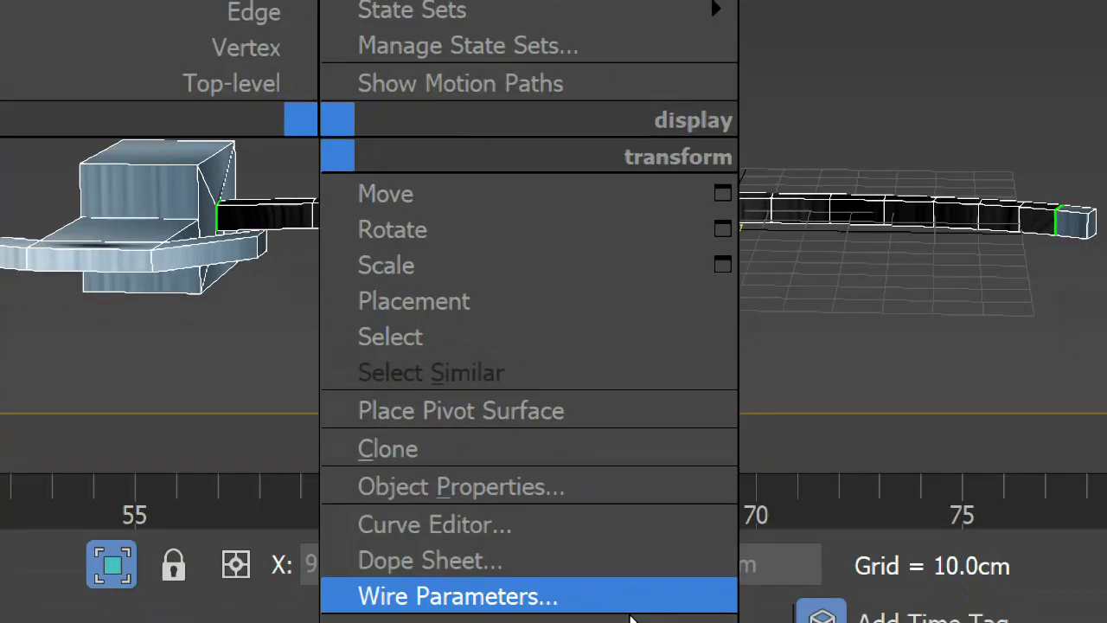
mouse_move(664, 513)
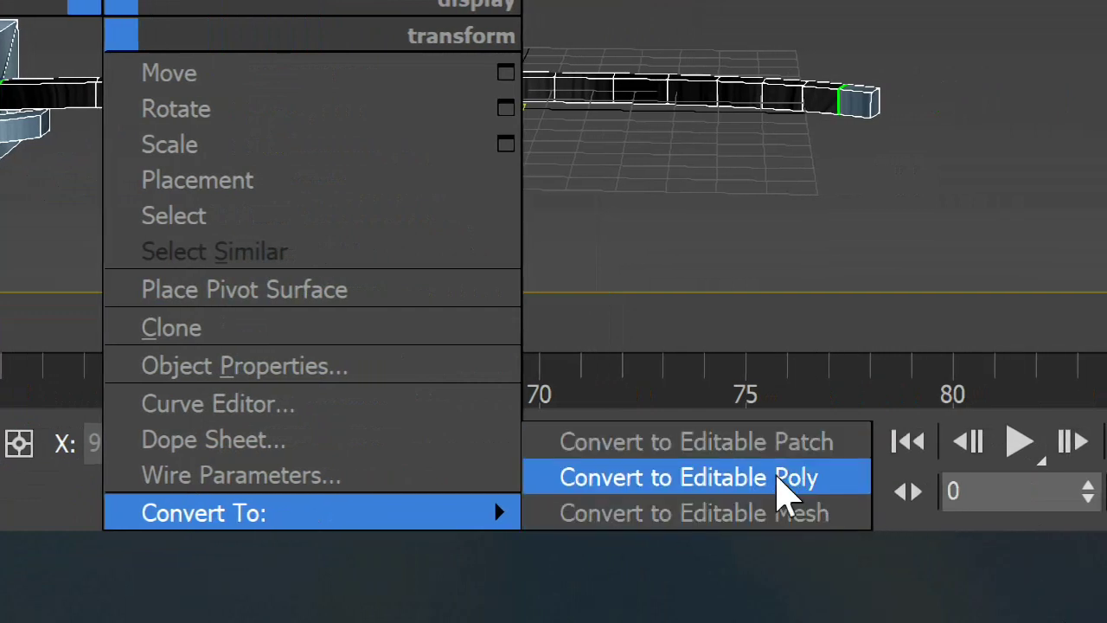
click(785, 484)
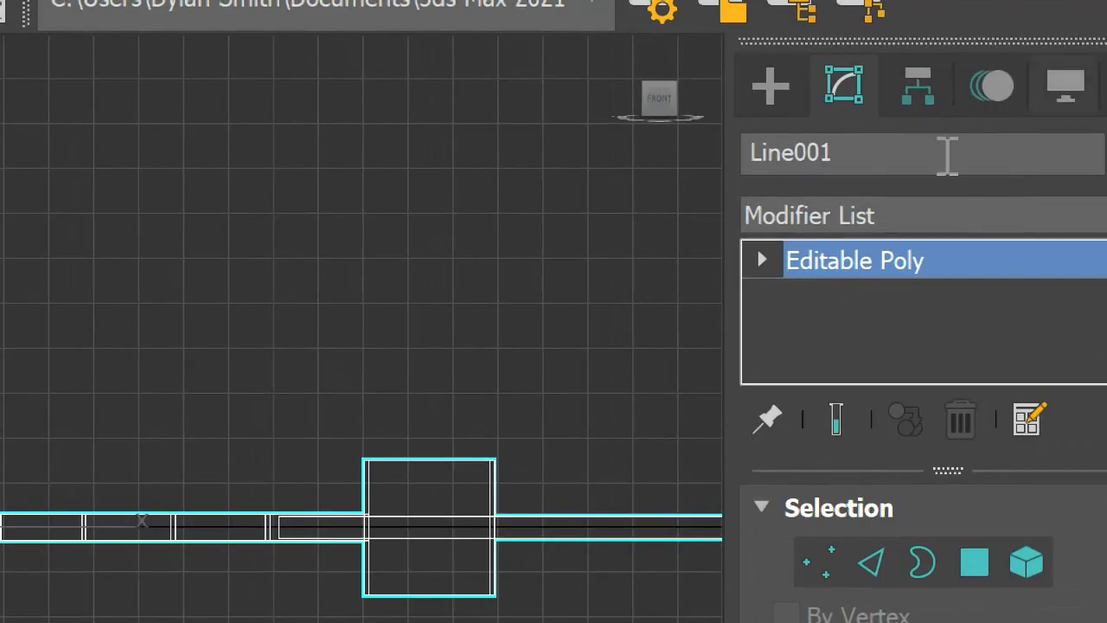
Step: Add a TurboSmooth modifier to Line001, then deselect and orbit to view the whole axe
click(884, 214)
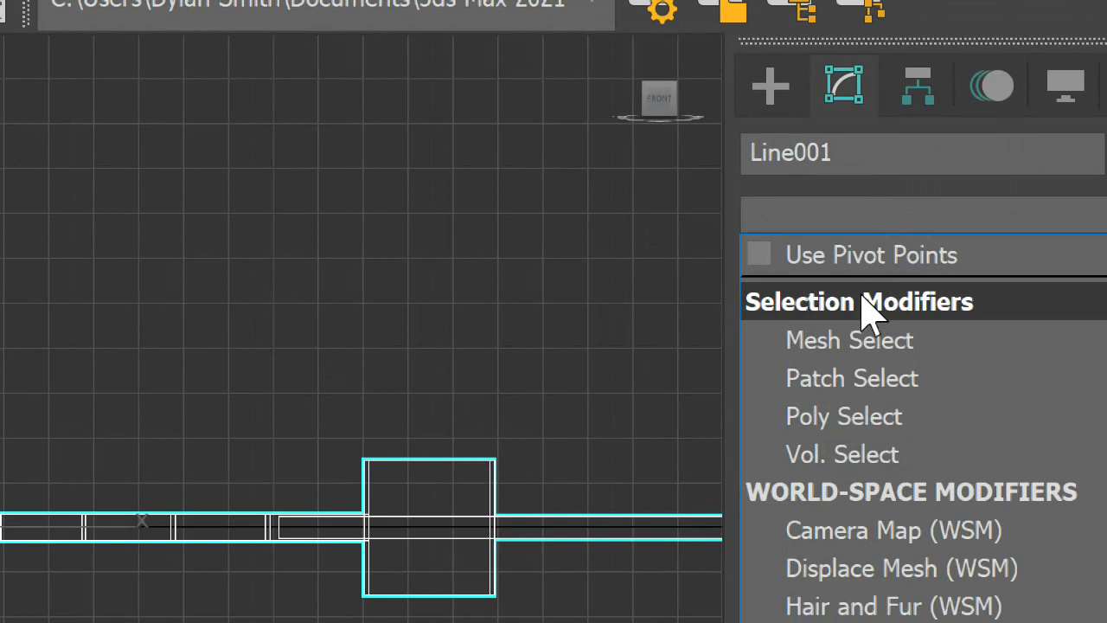
scroll(867, 310, down, 10)
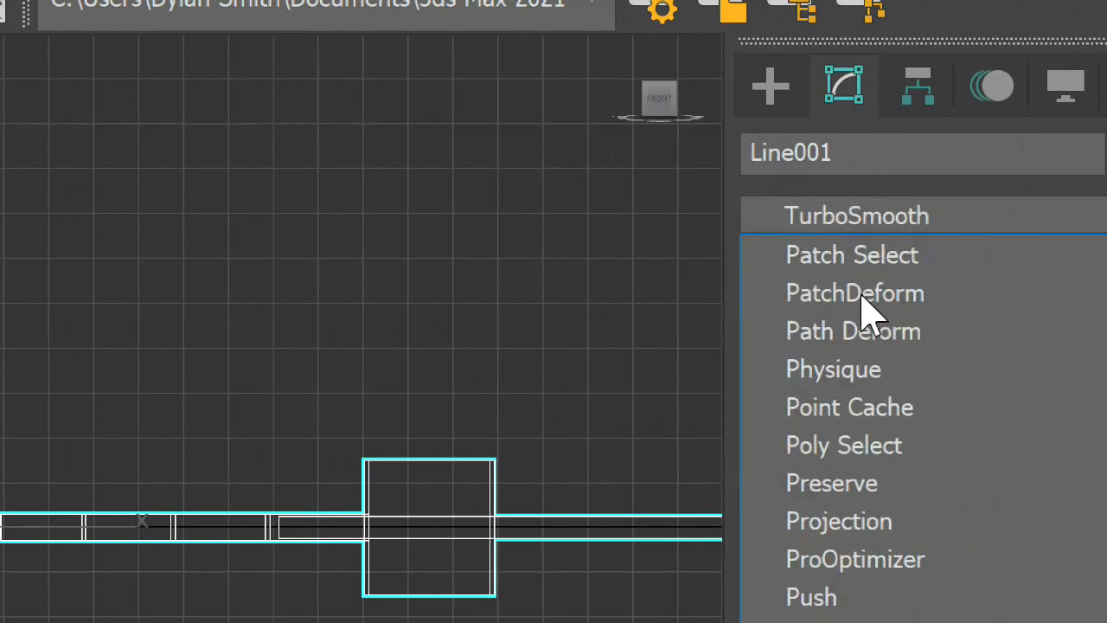
key(Return)
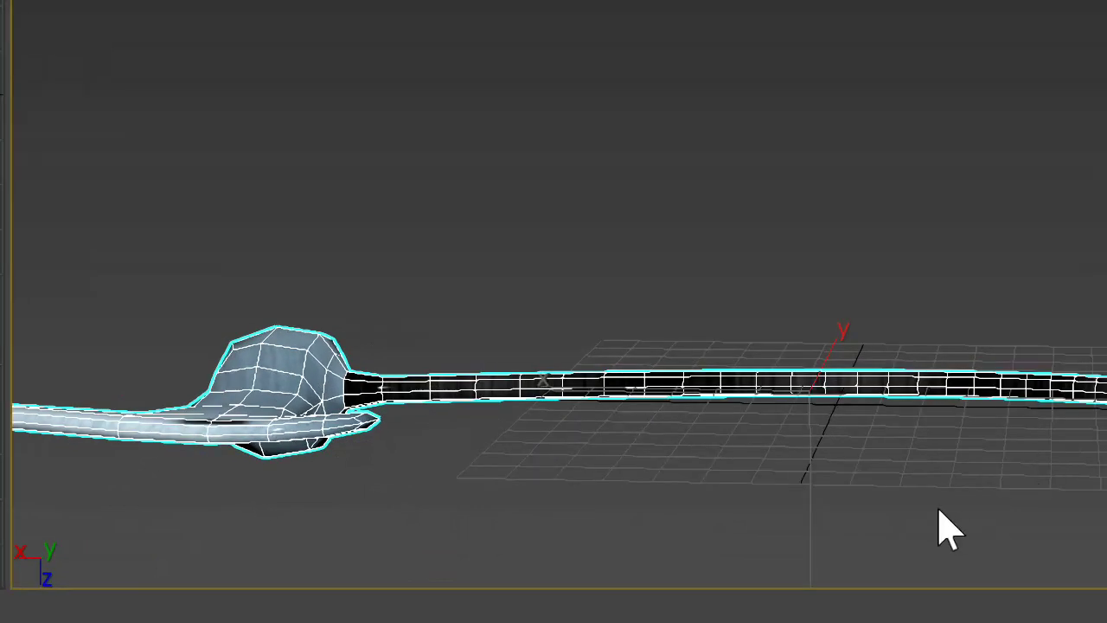
click(1034, 512)
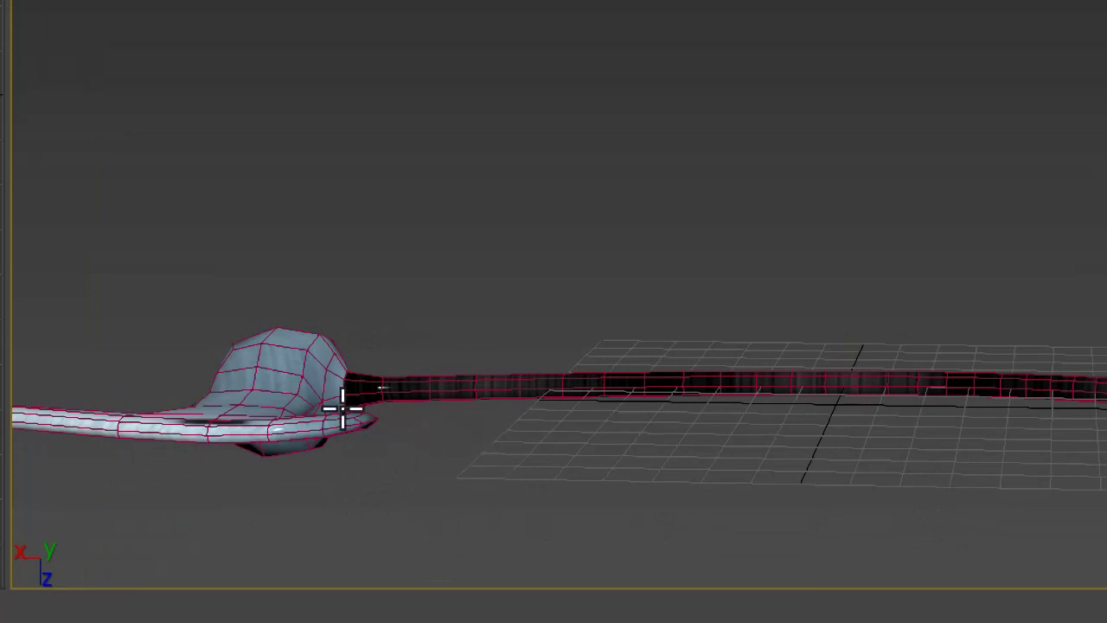
alt+middle_drag(293, 402, 361, 498)
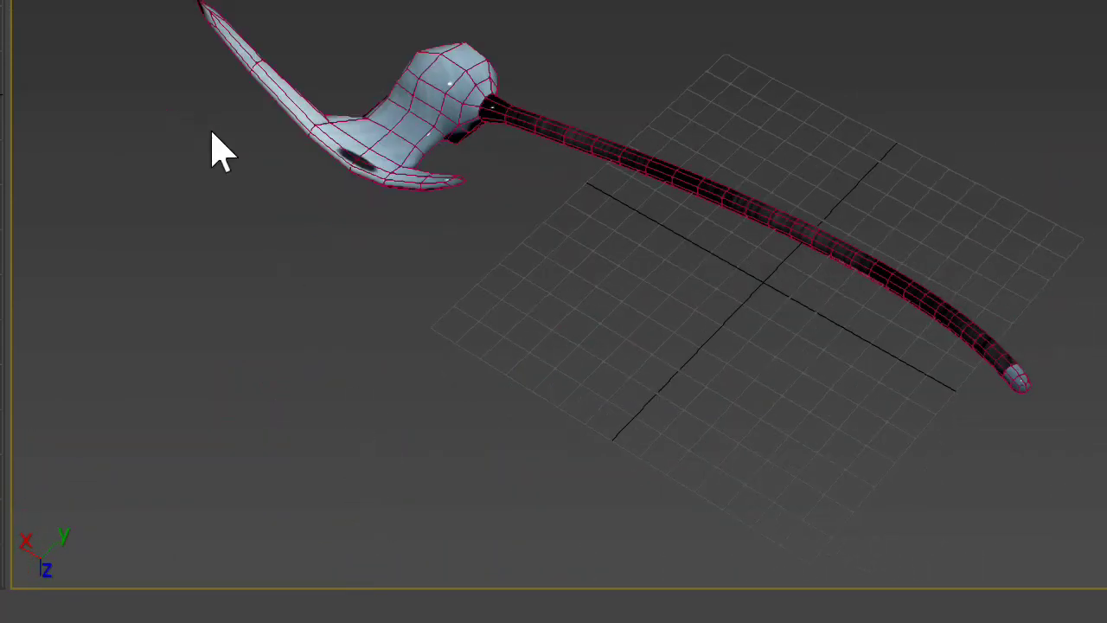
Step: Select the axe and maximize the Perspective viewport with Alt+W
click(295, 199)
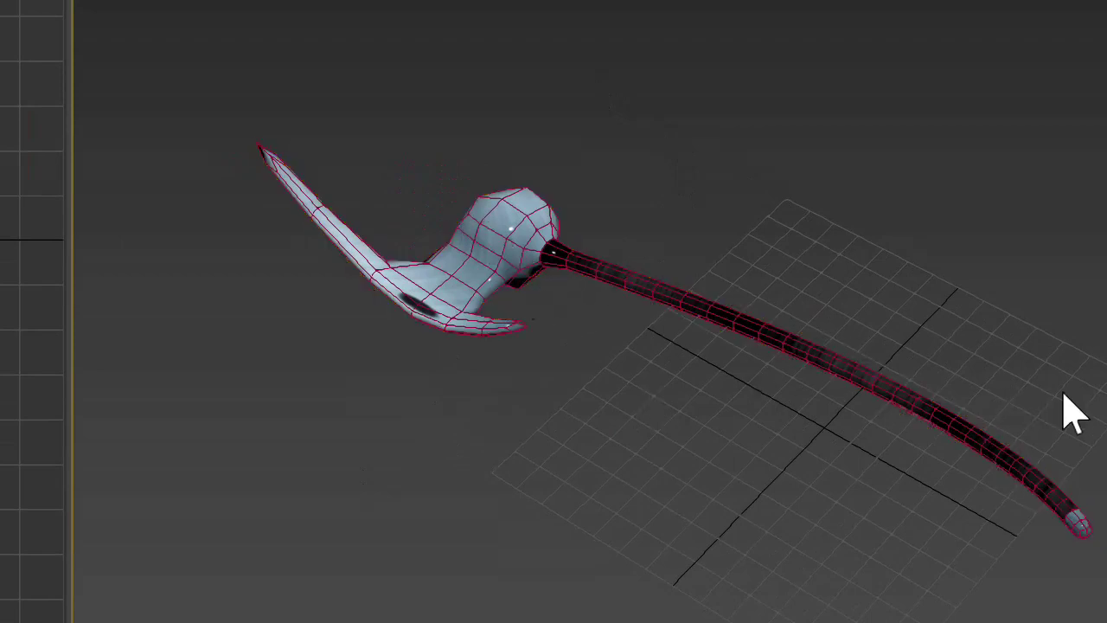
key(alt+w)
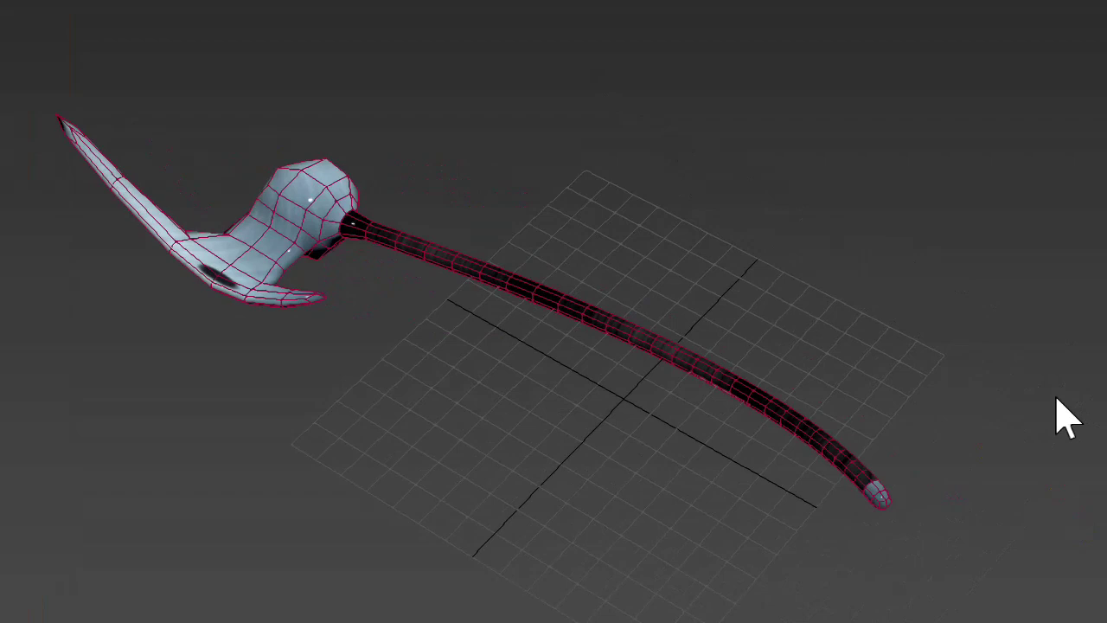